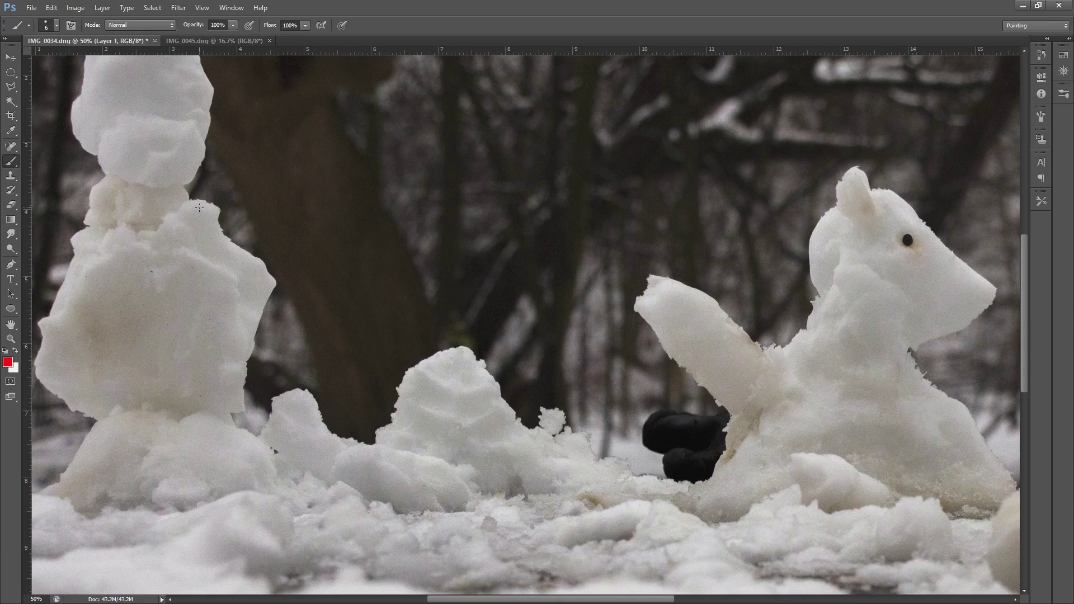
Step: Paint a red downward arrow and dab several red dots onto the snow mound photo
{"action": "left_click_drag", "start_coordinate": [443, 267], "coordinate": [447, 341]}
{"action": "mouse_move", "coordinate": [462, 450]}
{"action": "left_mouse_down"}
{"action": "mouse_move", "coordinate": [499, 471]}
{"action": "mouse_move", "coordinate": [514, 437]}
{"action": "left_mouse_up"}
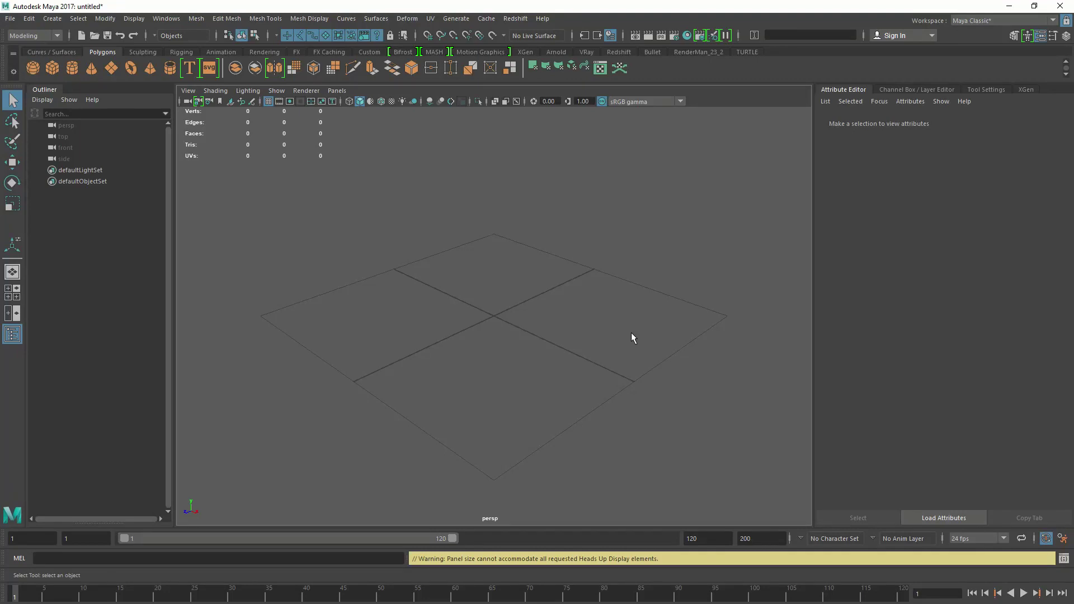
Step: In Maya's Preferences Settings page, keep the linear working unit at centimeter
{"action": "left_click", "coordinate": [166, 18]}
{"action": "left_click", "coordinate": [166, 18]}
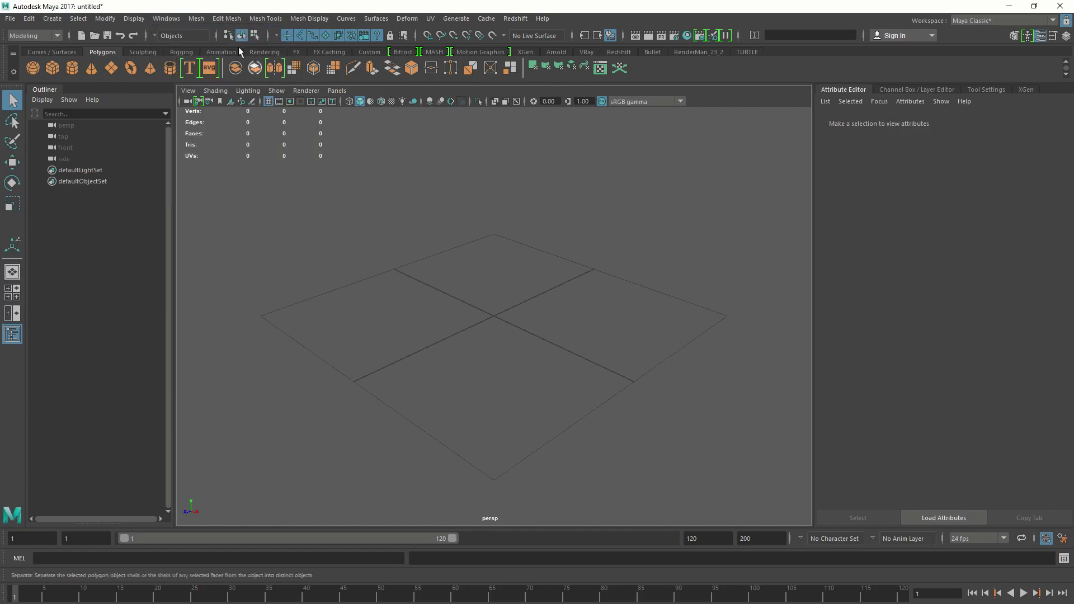
{"action": "left_click", "coordinate": [168, 19]}
{"action": "mouse_move", "coordinate": [235, 126]}
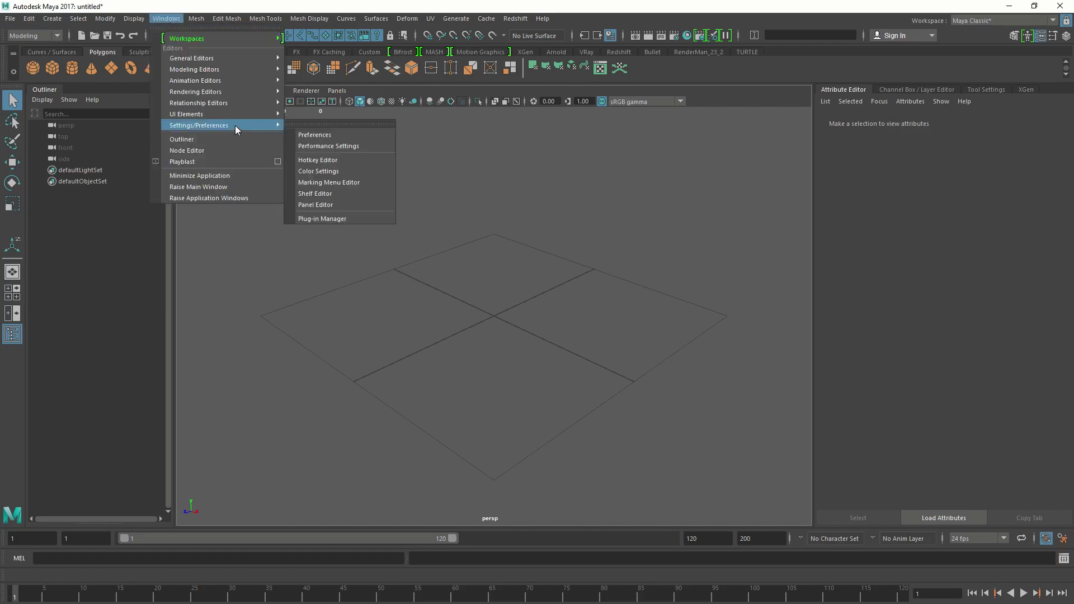
{"action": "left_click", "coordinate": [328, 130]}
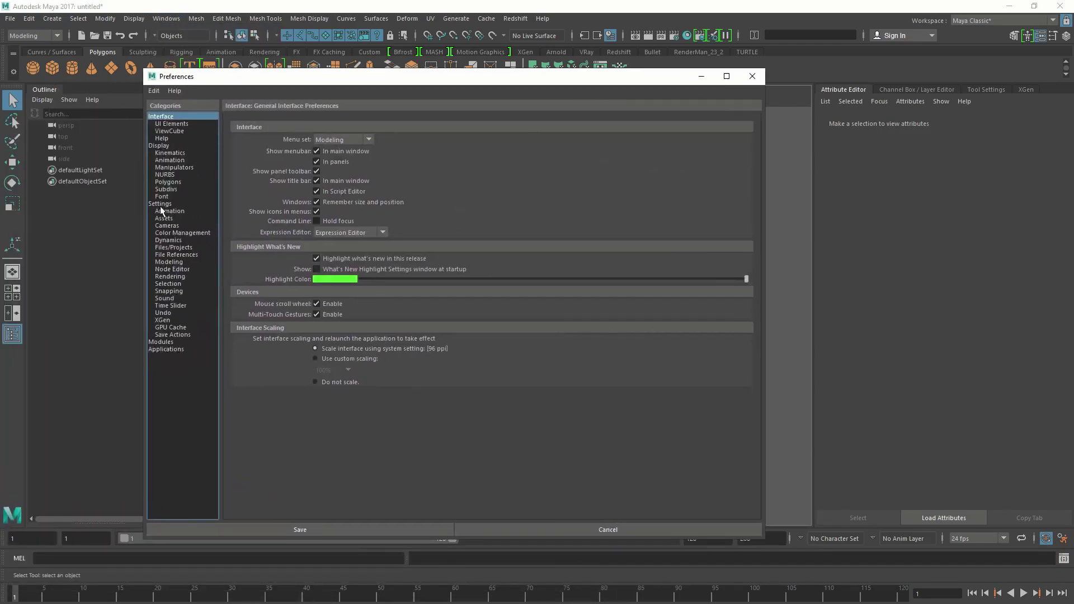
{"action": "left_click", "coordinate": [160, 205]}
{"action": "left_click", "coordinate": [361, 165]}
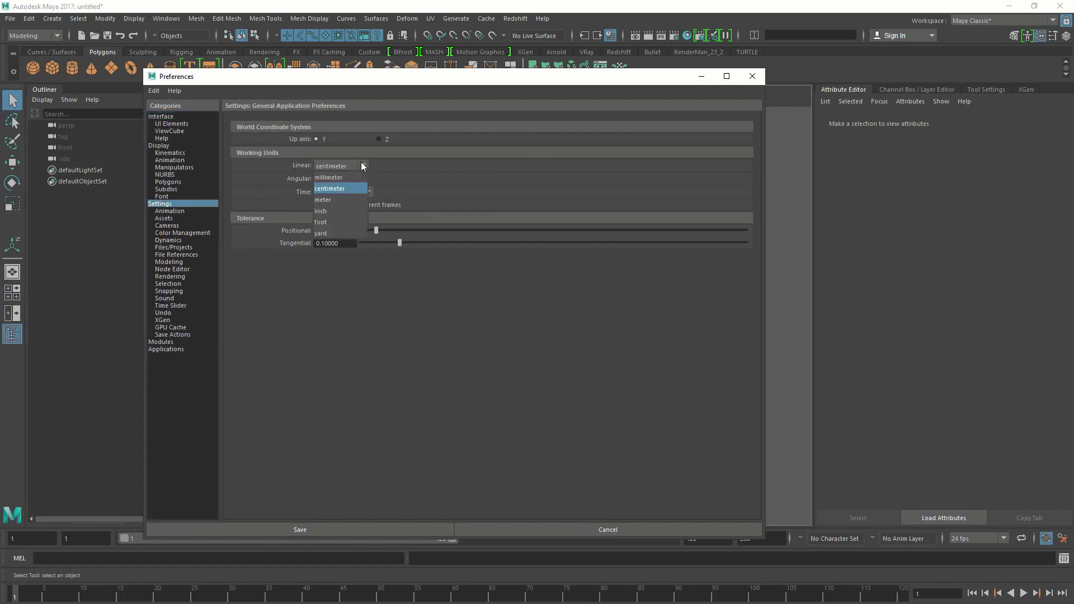
{"action": "left_click", "coordinate": [335, 190]}
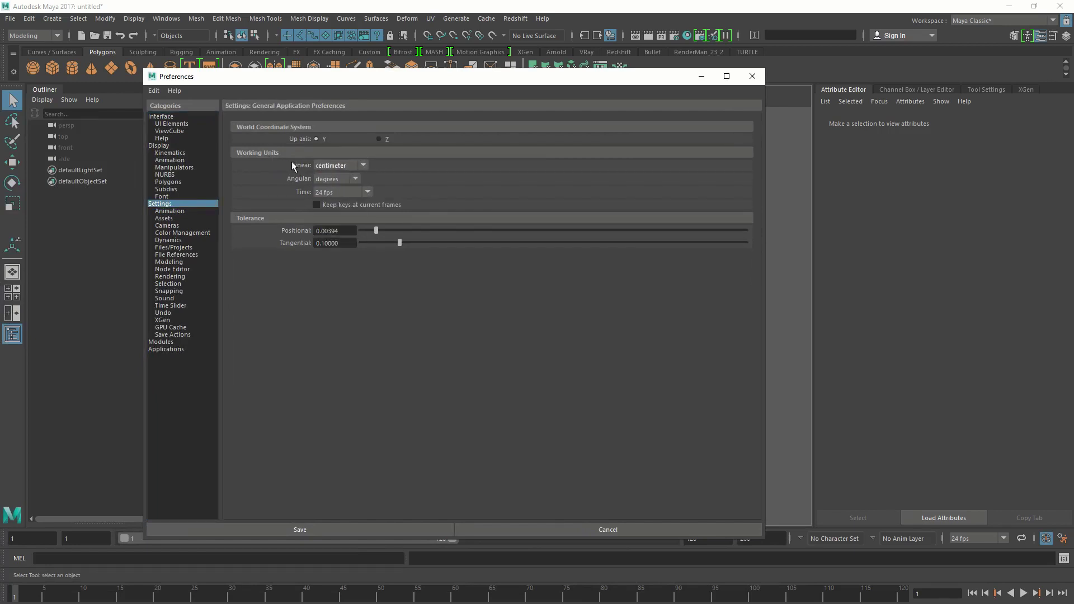
Step: Save the preferences and create a polygon sphere, showing its polySphere1 inputs
{"action": "key", "text": "Return"}
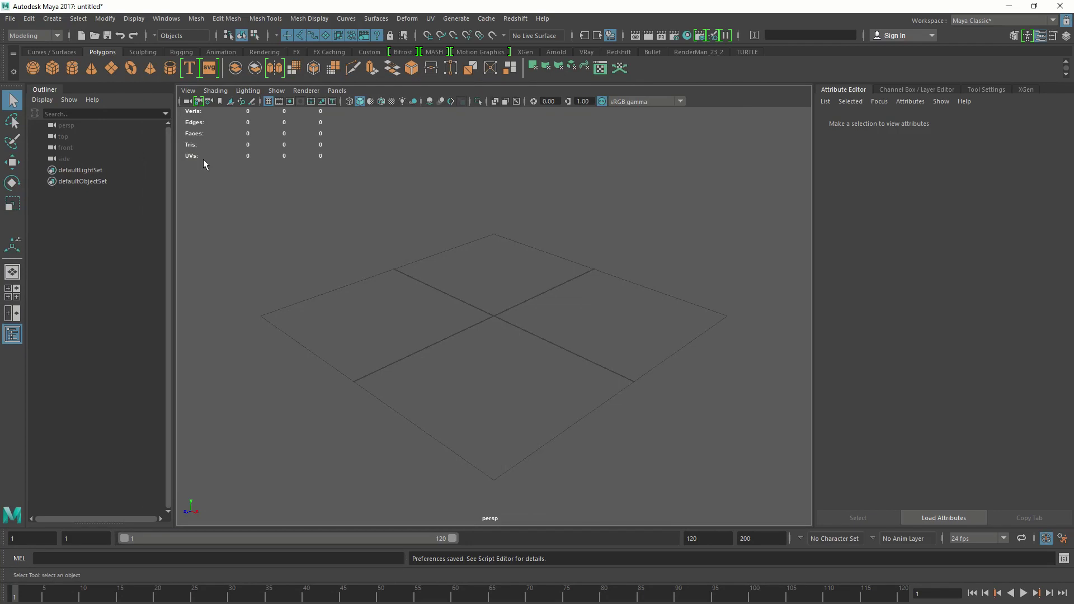
{"action": "left_click", "coordinate": [32, 68]}
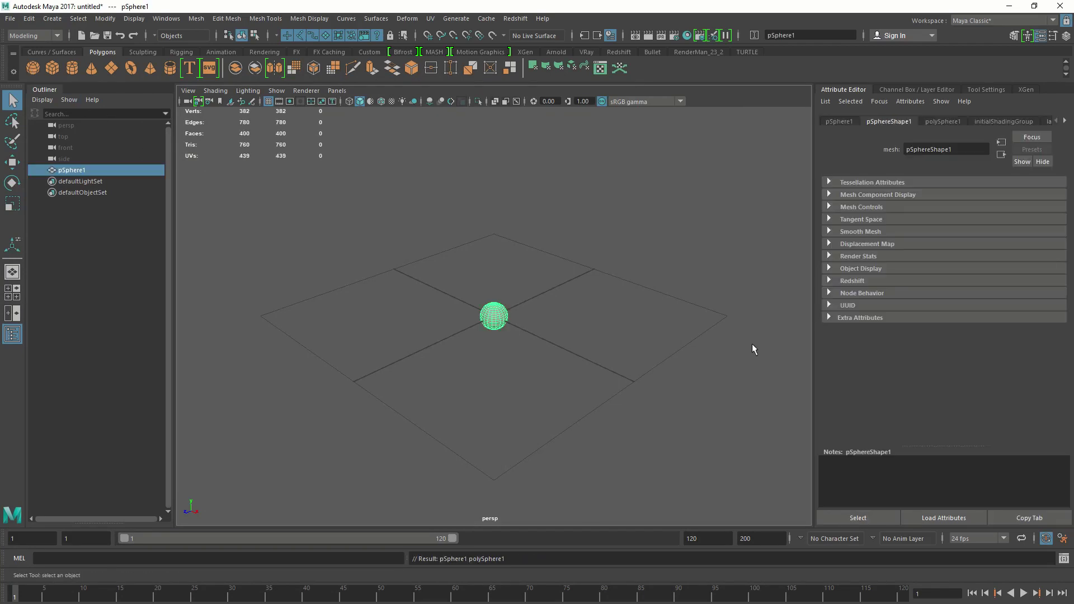
{"action": "key", "text": "ctrl+a"}
{"action": "left_click", "coordinate": [705, 247]}
Step: Set the sphere's radius to 2.5, keeping 20 axis and height subdivisions
{"action": "left_click", "coordinate": [1051, 256]}
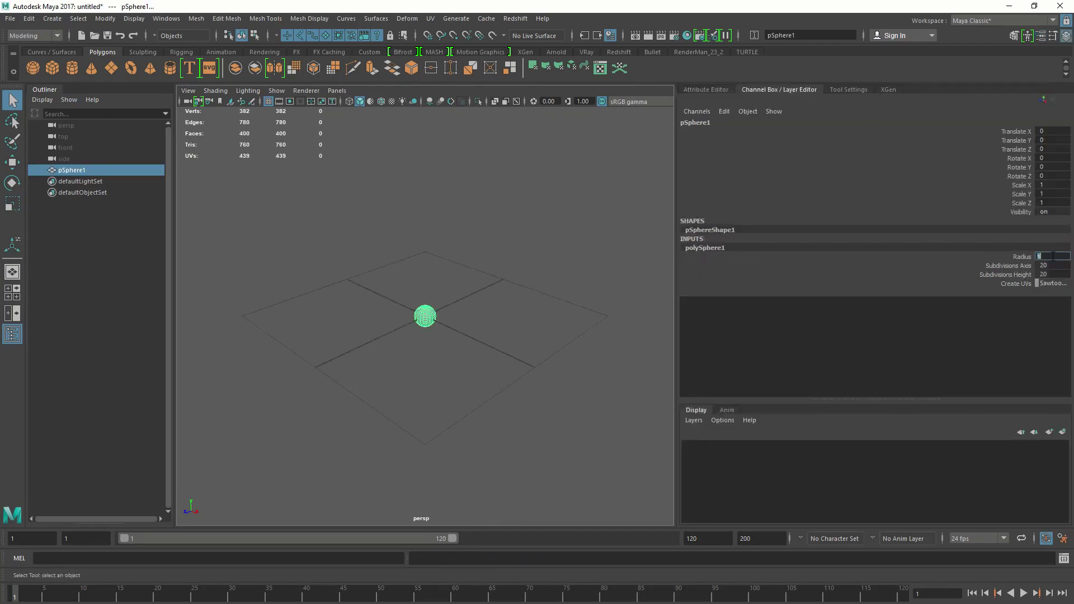
{"action": "type", "text": "2.5"}
{"action": "key", "text": "Return"}
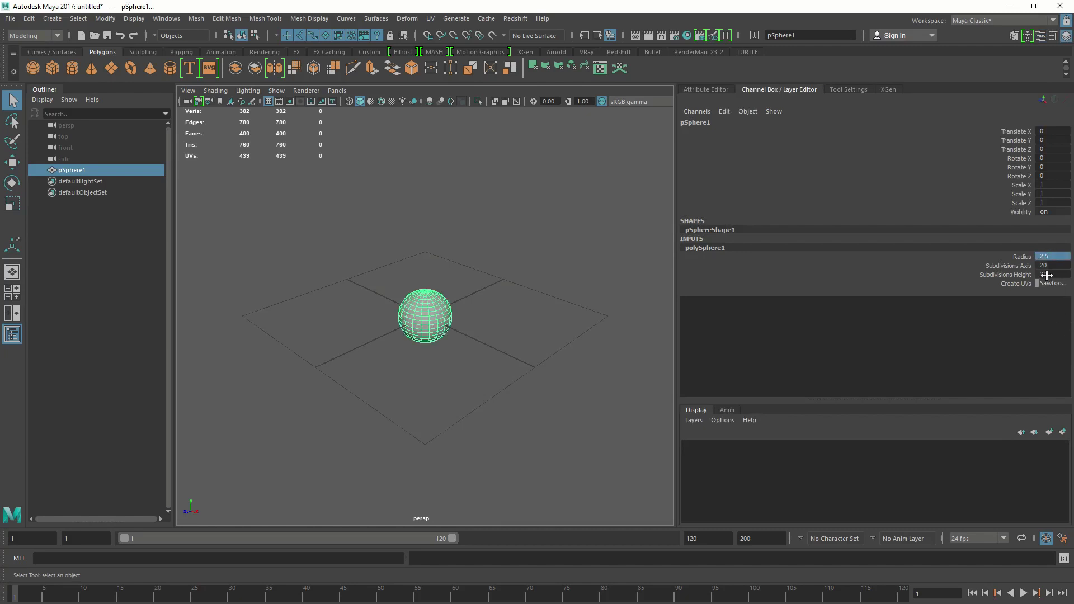
{"action": "left_click_drag", "start_coordinate": [1055, 266], "coordinate": [1061, 281]}
{"action": "left_click", "coordinate": [1060, 282]}
{"action": "left_click", "coordinate": [1048, 274]}
{"action": "scroll", "coordinate": [425, 316], "scroll_direction": "up", "scroll_amount": 5}
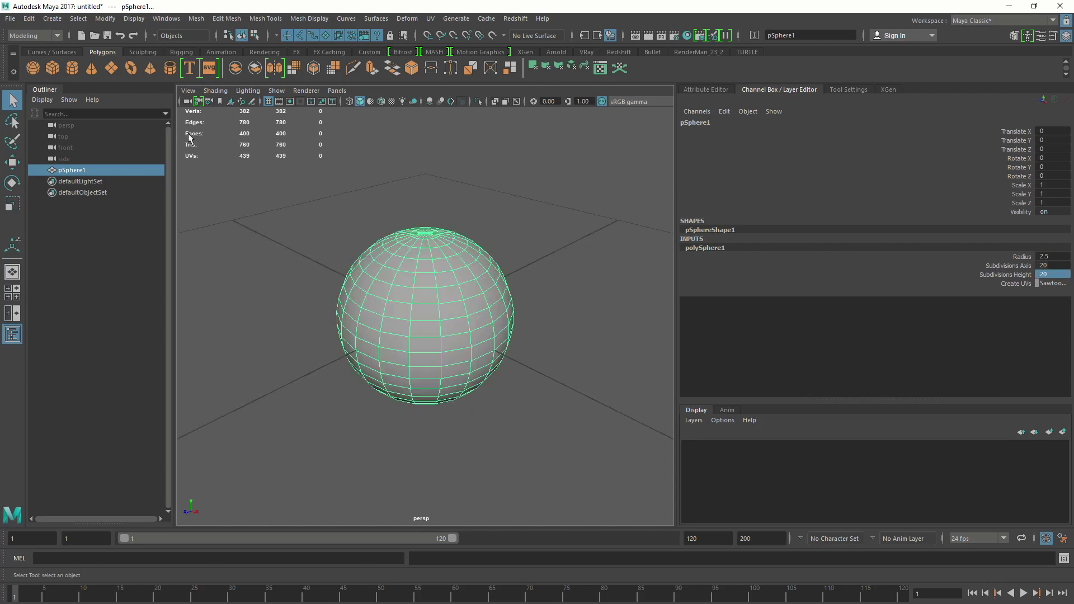
Step: Smooth the sphere with reset options and Division levels set to 2
{"action": "left_click", "coordinate": [196, 18]}
{"action": "left_click", "coordinate": [300, 122]}
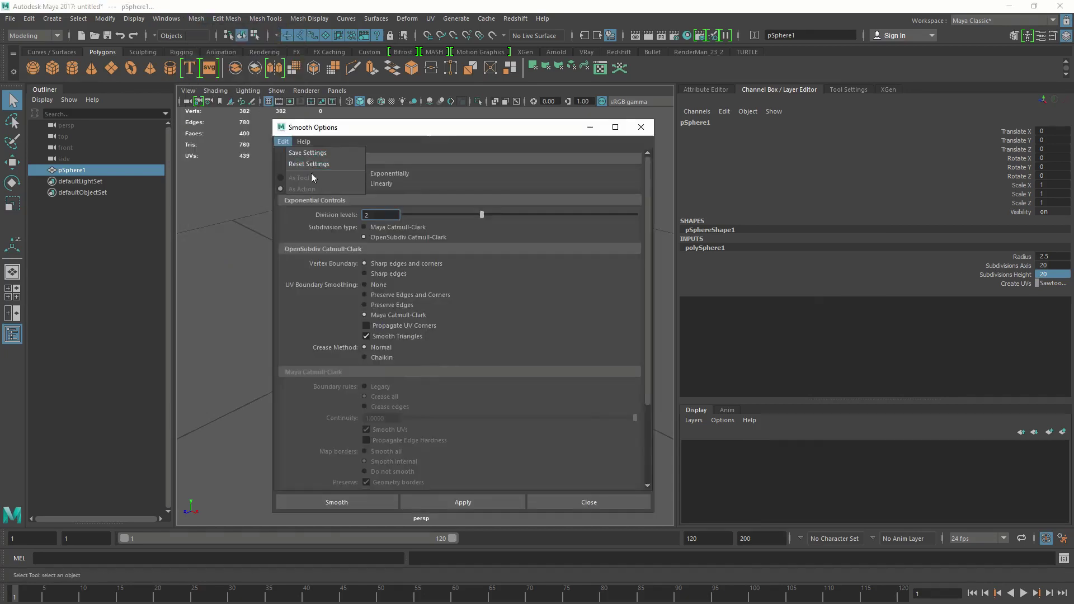
{"action": "left_click", "coordinate": [323, 164]}
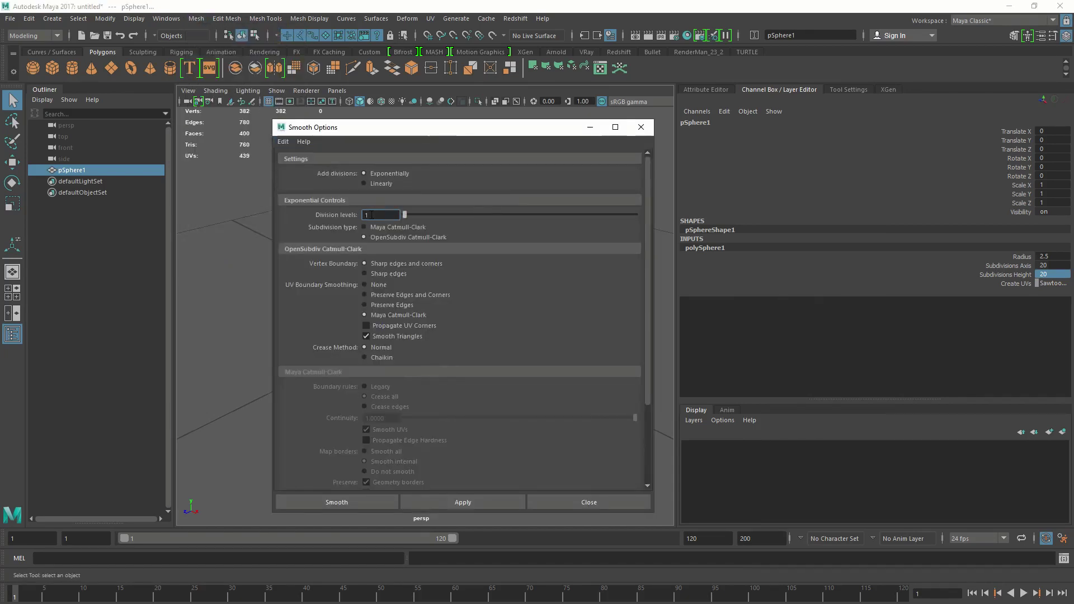
{"action": "double_click", "coordinate": [372, 215]}
{"action": "type", "text": "2"}
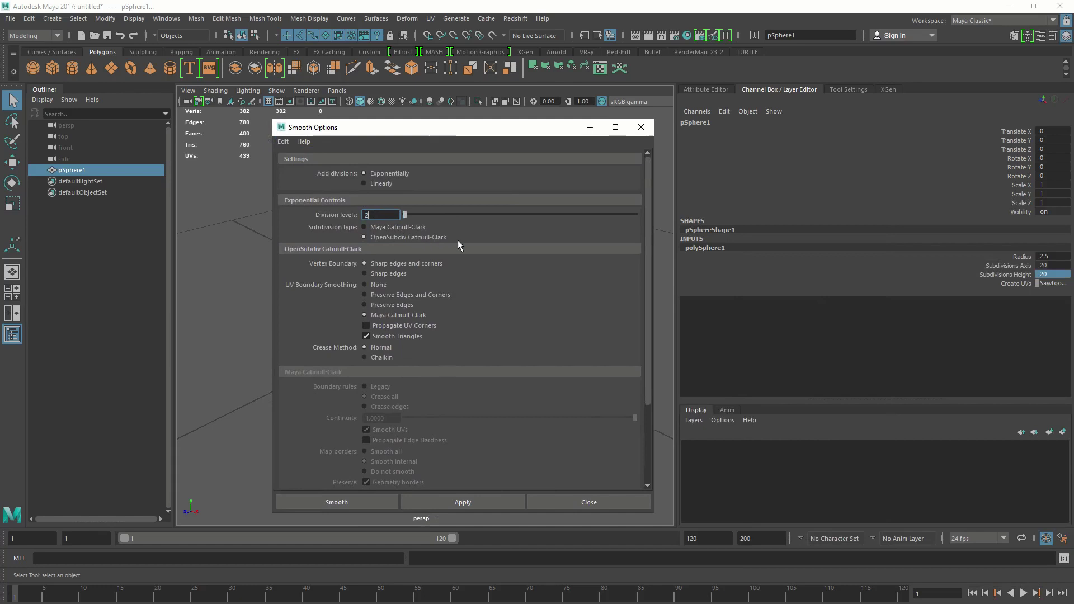
{"action": "left_click", "coordinate": [380, 499]}
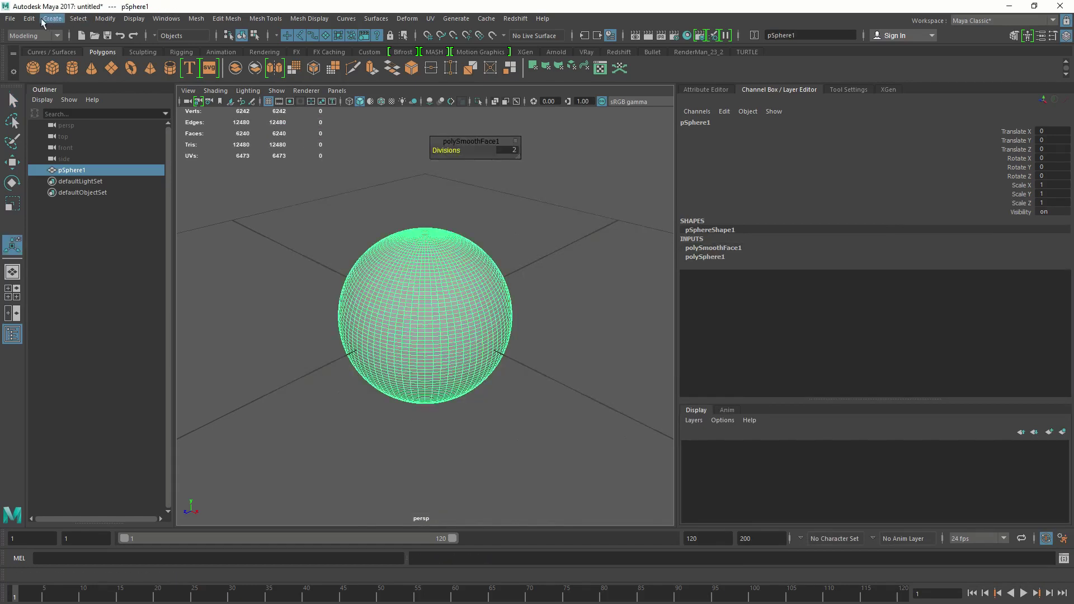
Step: Delete the sphere's construction history with Edit > Delete by Type > History
{"action": "left_click", "coordinate": [29, 19]}
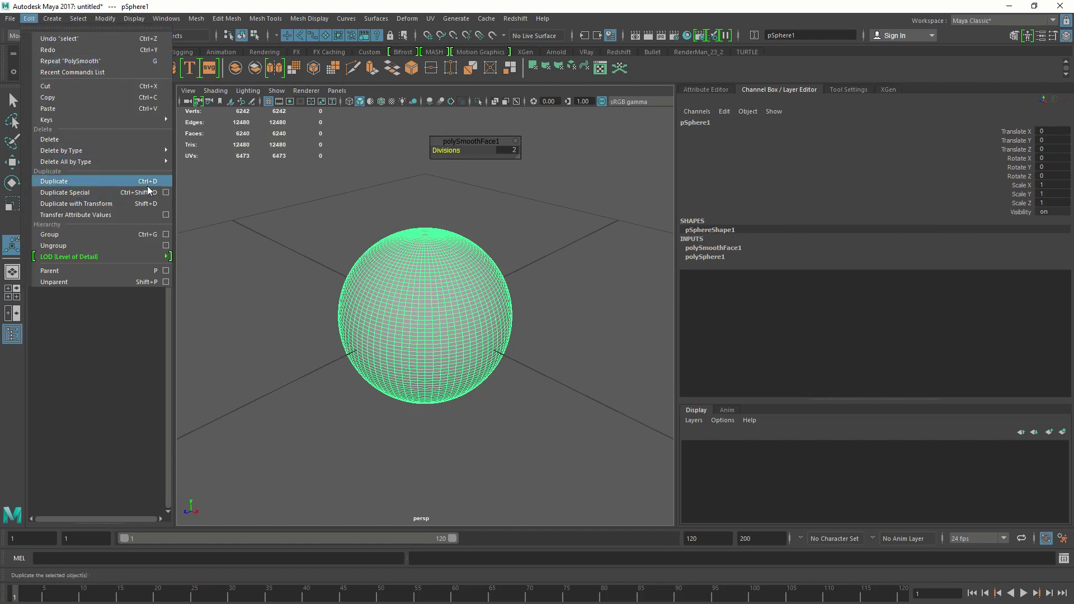
{"action": "mouse_move", "coordinate": [140, 150]}
{"action": "left_click", "coordinate": [203, 159]}
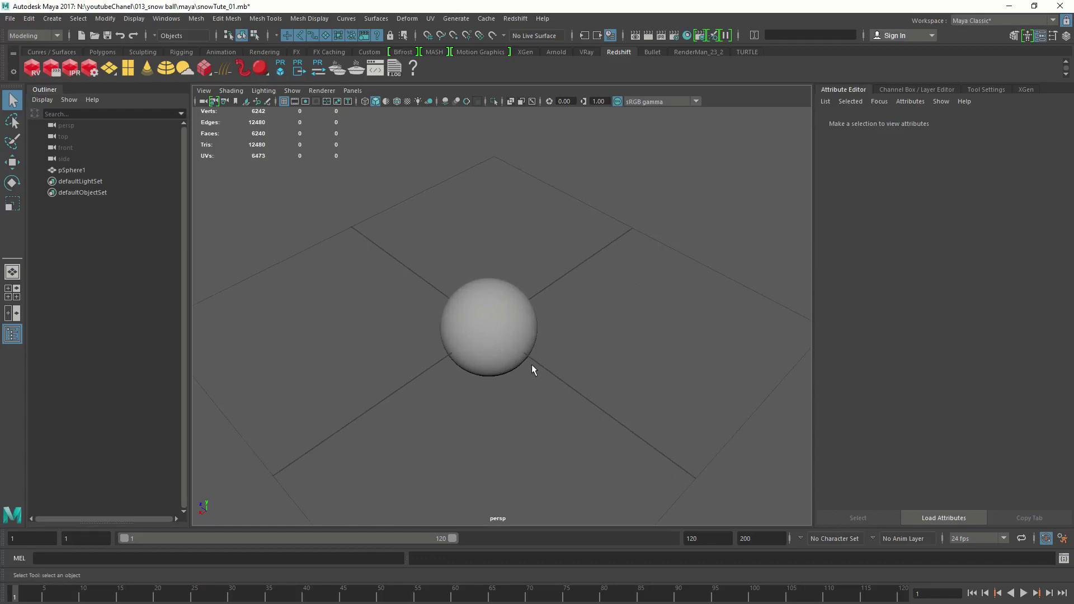
Step: Create a Redshift area light and raise it above the sphere
{"action": "left_click_drag", "start_coordinate": [533, 369], "coordinate": [539, 342], "text": "alt"}
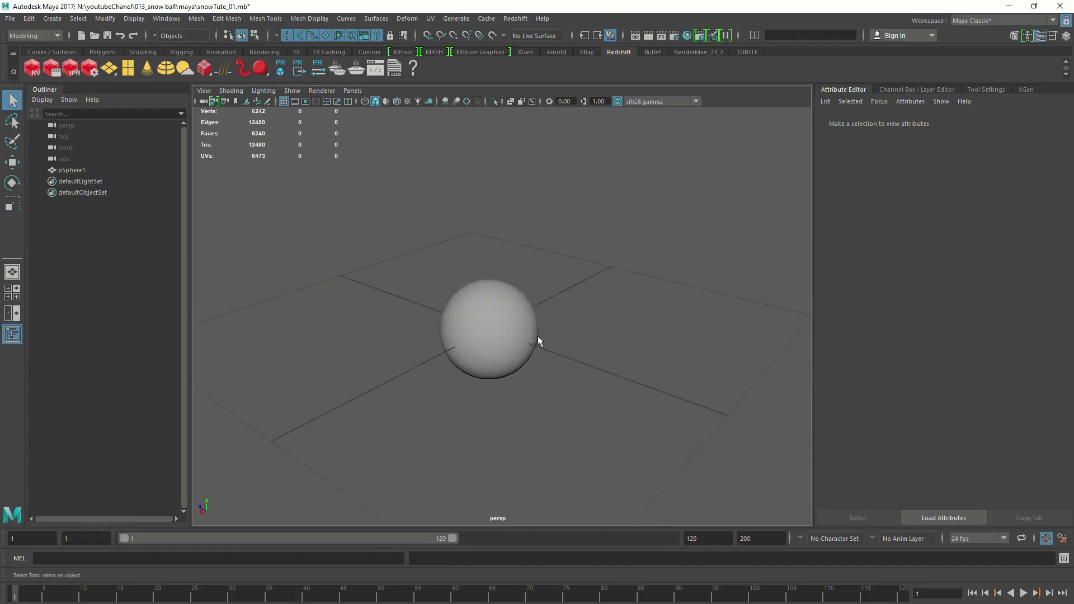
{"action": "left_click_drag", "start_coordinate": [617, 265], "coordinate": [547, 328], "text": "alt"}
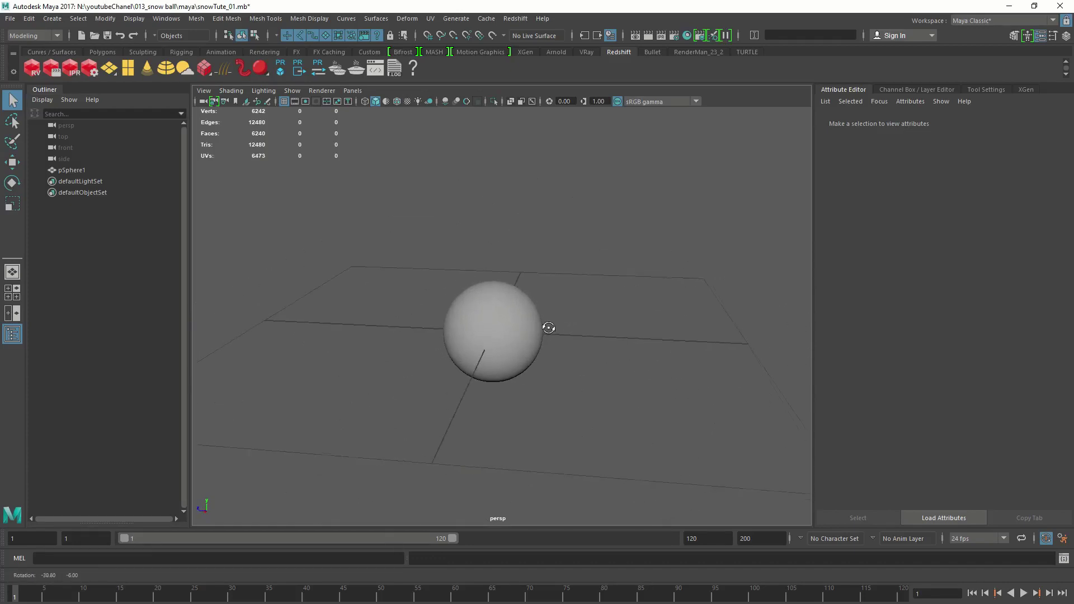
{"action": "left_click", "coordinate": [111, 71]}
{"action": "key", "text": "w"}
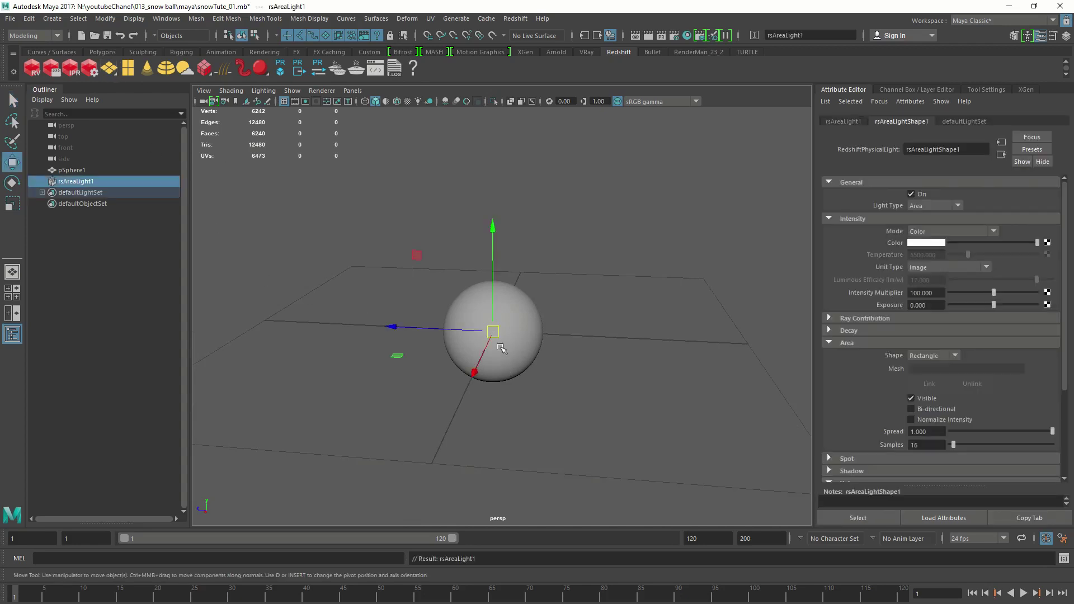
{"action": "left_click_drag", "start_coordinate": [492, 246], "coordinate": [482, 95]}
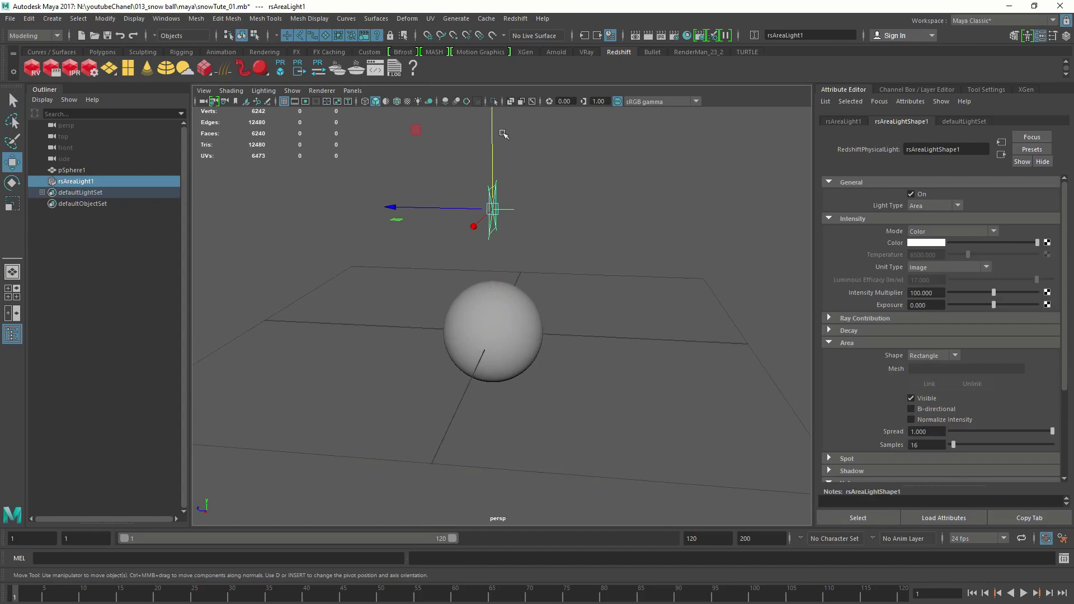
Step: Rotate the area light -90° in X to face down, move it to Y 6.628, and deselect it
{"action": "key", "text": "e"}
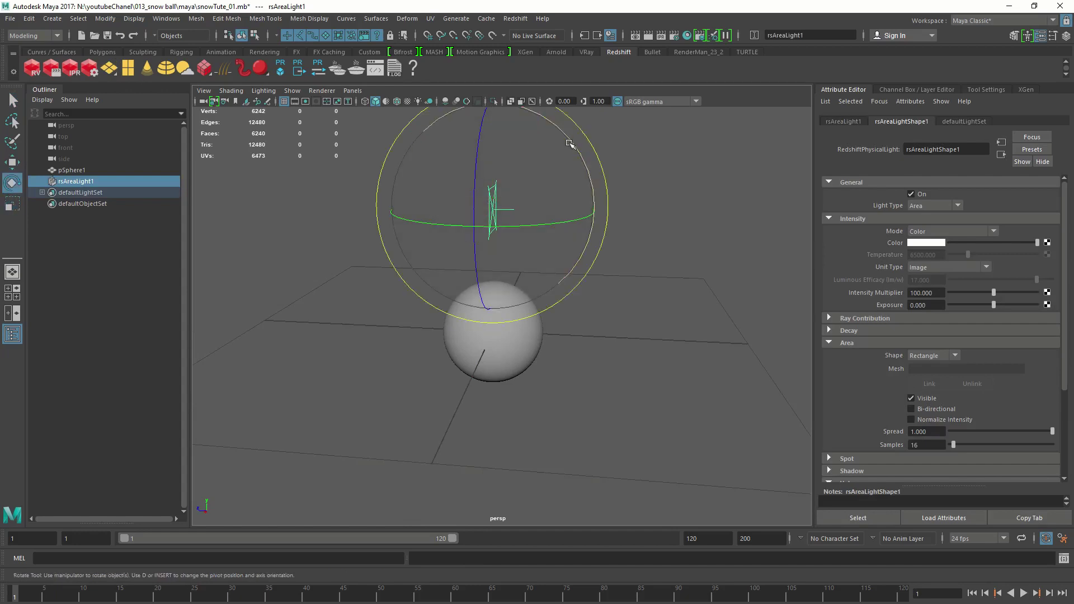
{"action": "left_click_drag", "start_coordinate": [568, 136], "coordinate": [584, 253]}
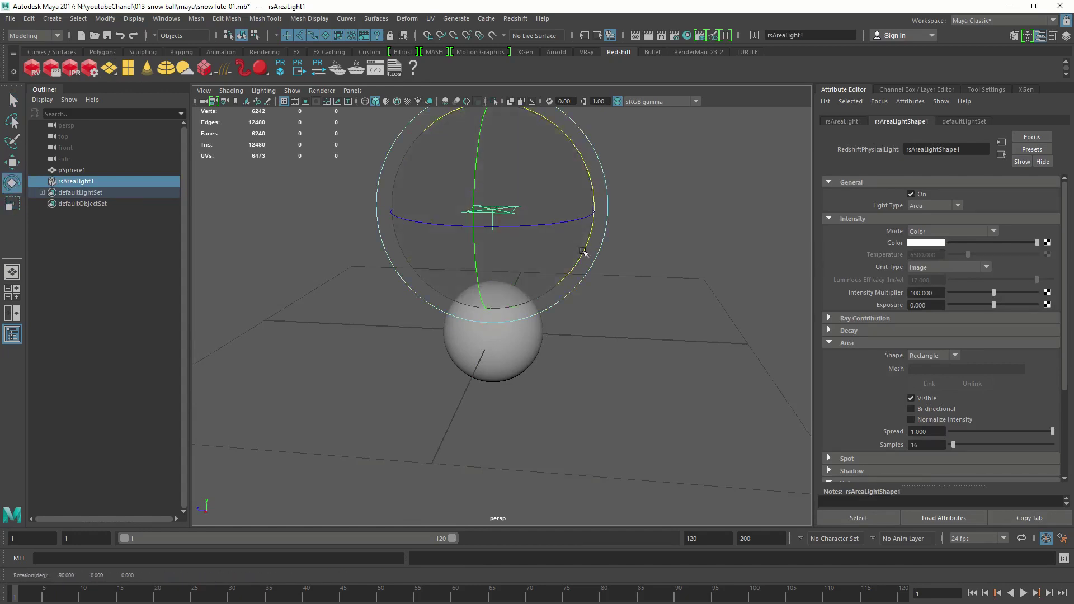
{"action": "scroll", "coordinate": [623, 293], "scroll_direction": "down", "scroll_amount": 3}
{"action": "key", "text": "w"}
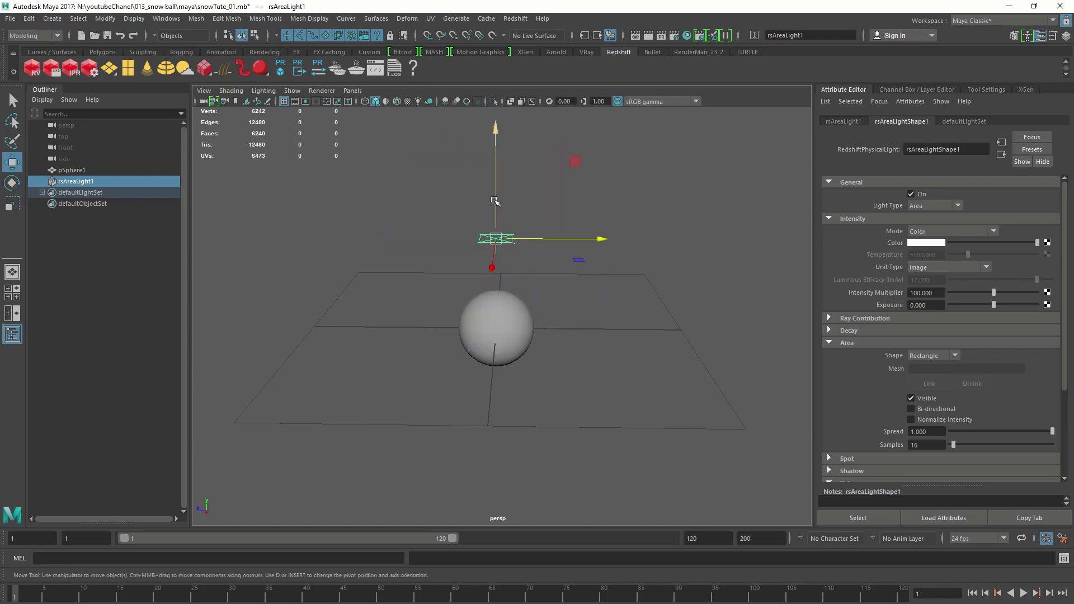
{"action": "left_click_drag", "start_coordinate": [495, 200], "coordinate": [498, 181]}
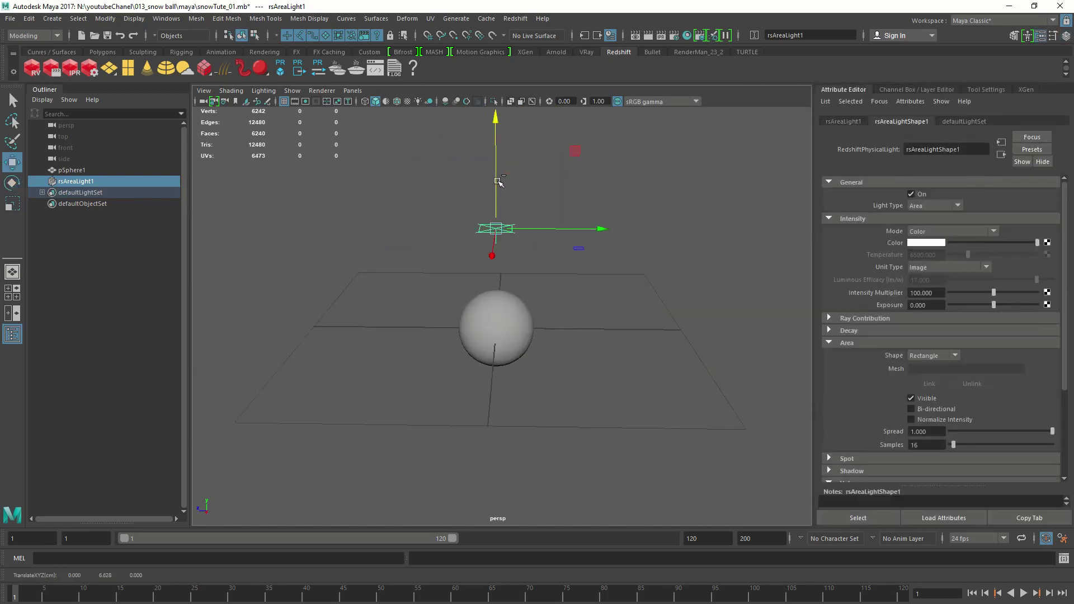
{"action": "left_click", "coordinate": [120, 202]}
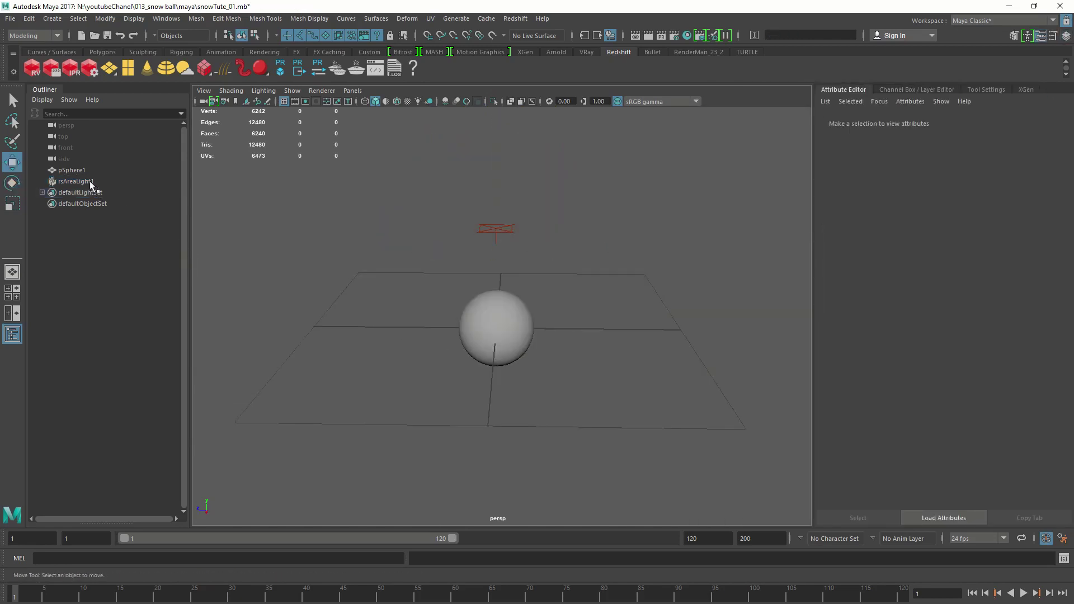
Step: Add a Redshift dome light with exposure -2 and the NarrowPath_Env.hdr environment map
{"action": "left_click", "coordinate": [166, 70]}
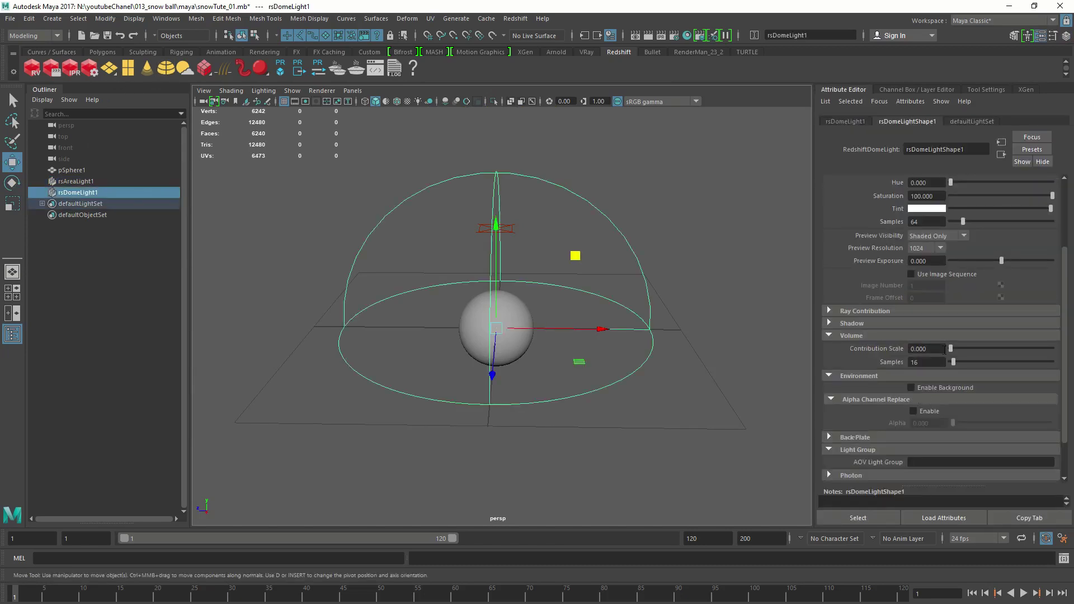
{"action": "scroll", "coordinate": [945, 333], "scroll_direction": "up", "scroll_amount": 3}
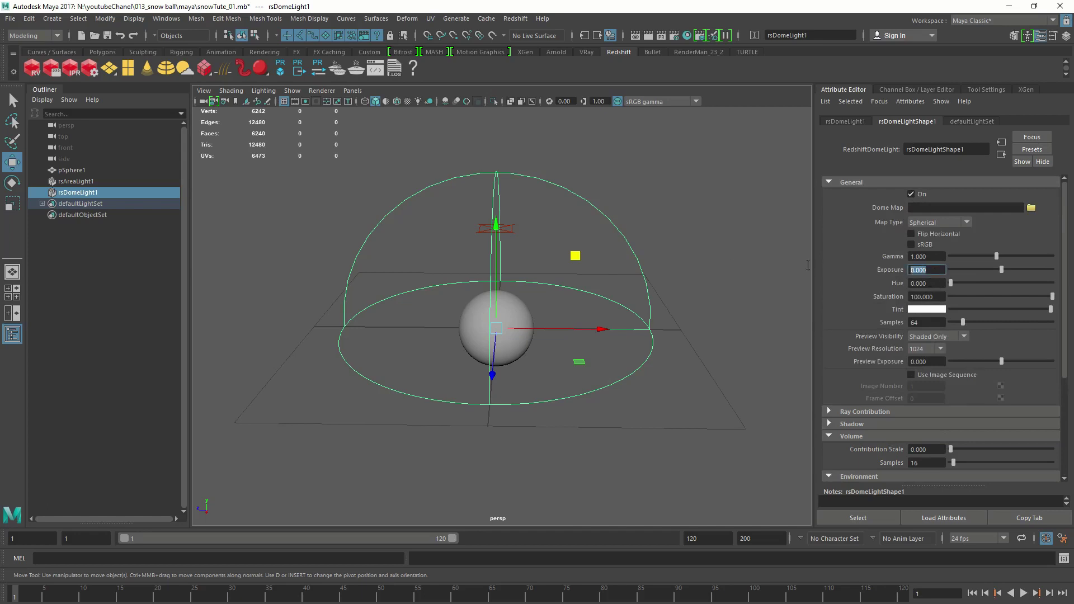
{"action": "type", "text": "-2"}
{"action": "key", "text": "Return"}
{"action": "left_click", "coordinate": [1001, 208]}
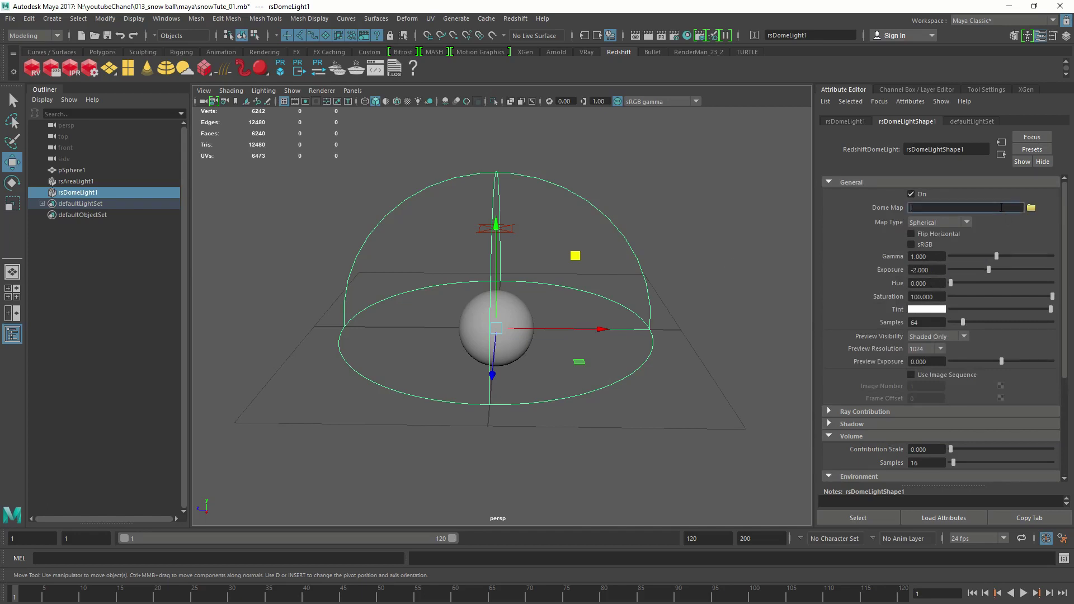
{"action": "key", "text": "ctrl+v"}
Step: Check the dome light's exposure value, then run a Redshift test render of the lit sphere
{"action": "left_click", "coordinate": [937, 266]}
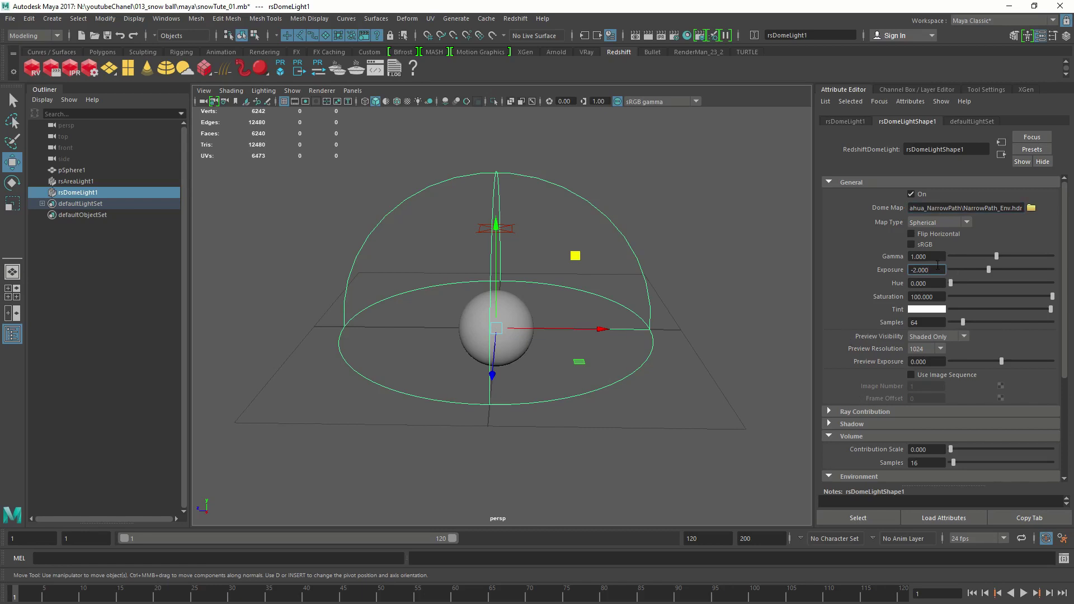
{"action": "left_click_drag", "start_coordinate": [744, 392], "coordinate": [503, 302], "text": "alt"}
{"action": "left_click", "coordinate": [51, 69]}
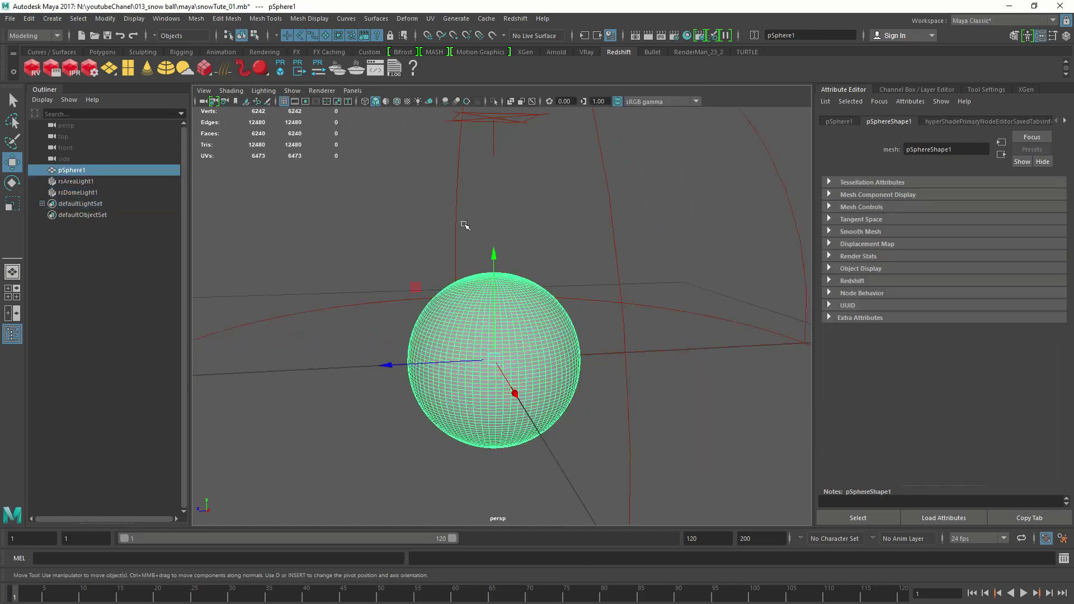
Step: Create a new camera, camera1, and look through it in the viewport
{"action": "left_click", "coordinate": [411, 224]}
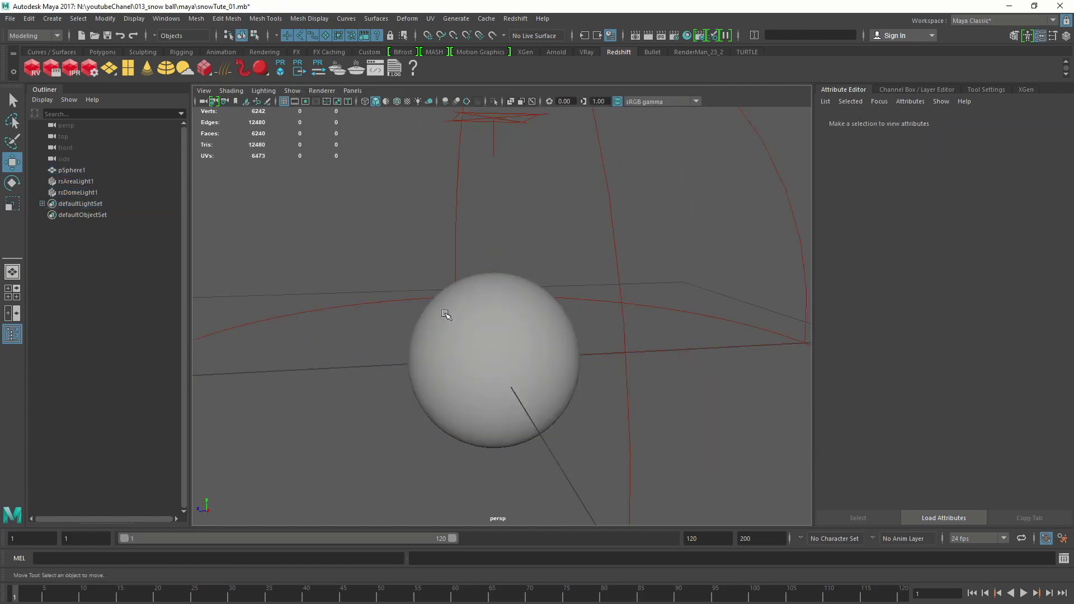
{"action": "left_click_drag", "start_coordinate": [449, 317], "coordinate": [616, 350], "text": "alt"}
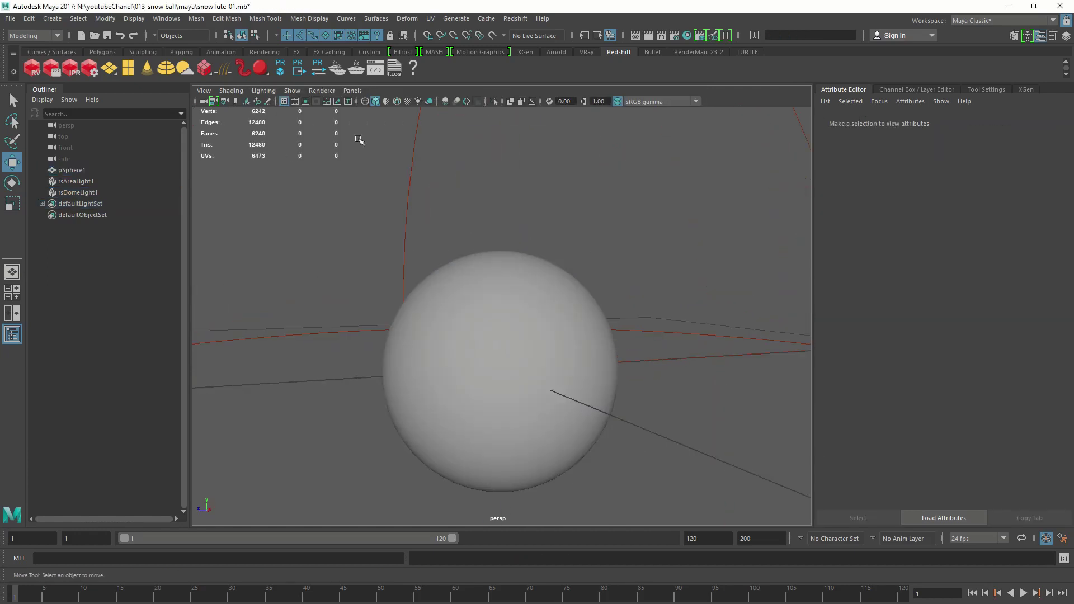
{"action": "left_click", "coordinate": [52, 19]}
{"action": "mouse_move", "coordinate": [100, 92]}
{"action": "left_click", "coordinate": [216, 101]}
{"action": "left_click", "coordinate": [353, 90]}
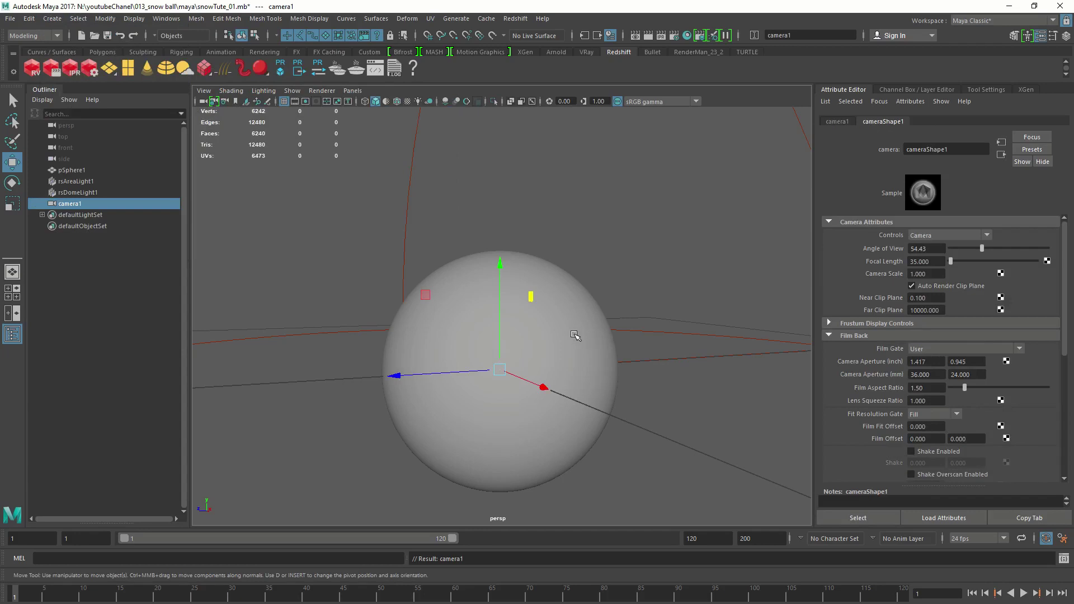
{"action": "left_click", "coordinate": [353, 90]}
{"action": "left_click", "coordinate": [386, 138]}
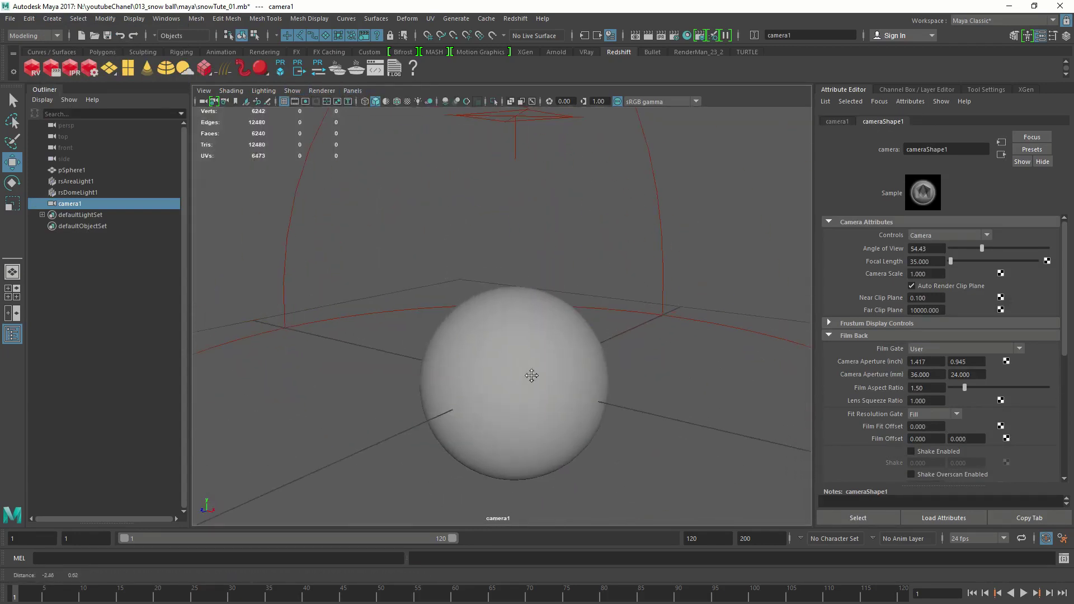
Step: Apply a Channel Box menu option to camera1's translate, rotate and scale channels, then select pSphere1
{"action": "key", "text": "ctrl+a"}
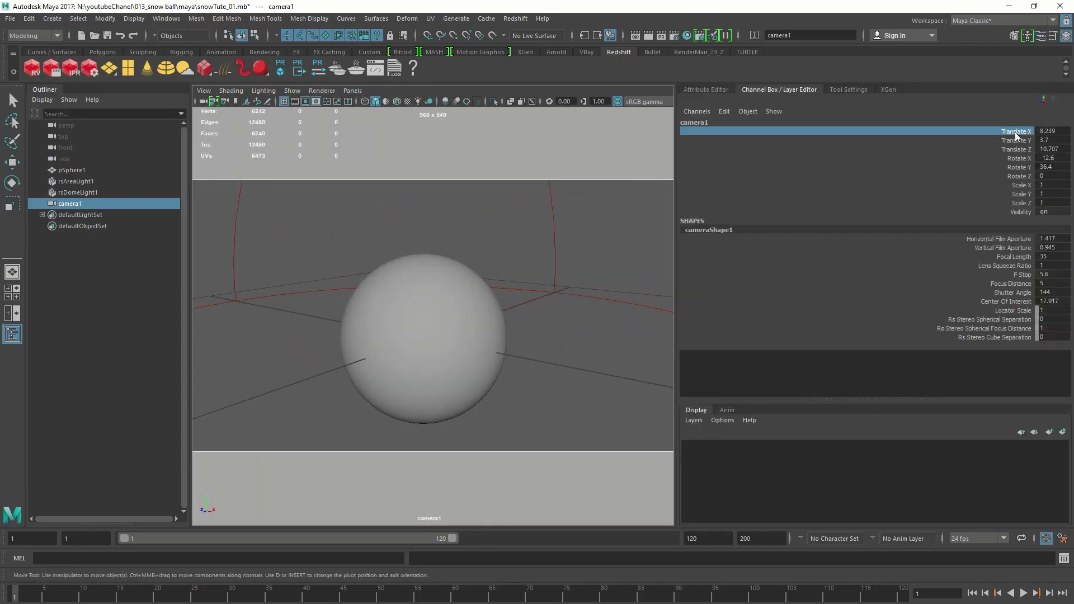
{"action": "left_click_drag", "start_coordinate": [1015, 132], "coordinate": [1018, 203]}
{"action": "right_click", "coordinate": [1019, 189]}
{"action": "left_click", "coordinate": [981, 424]}
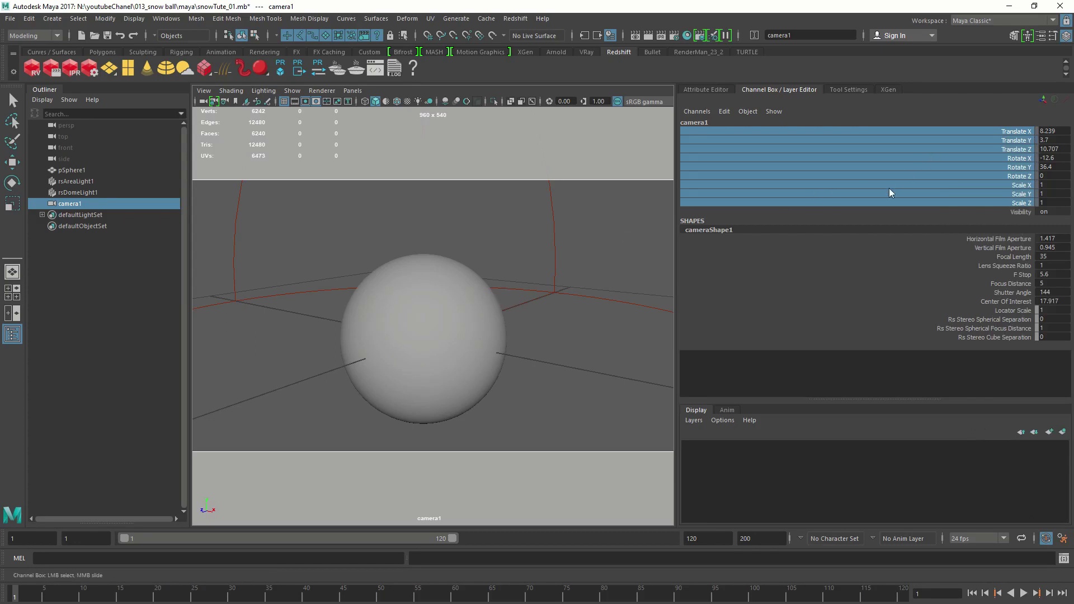
{"action": "left_click", "coordinate": [432, 289]}
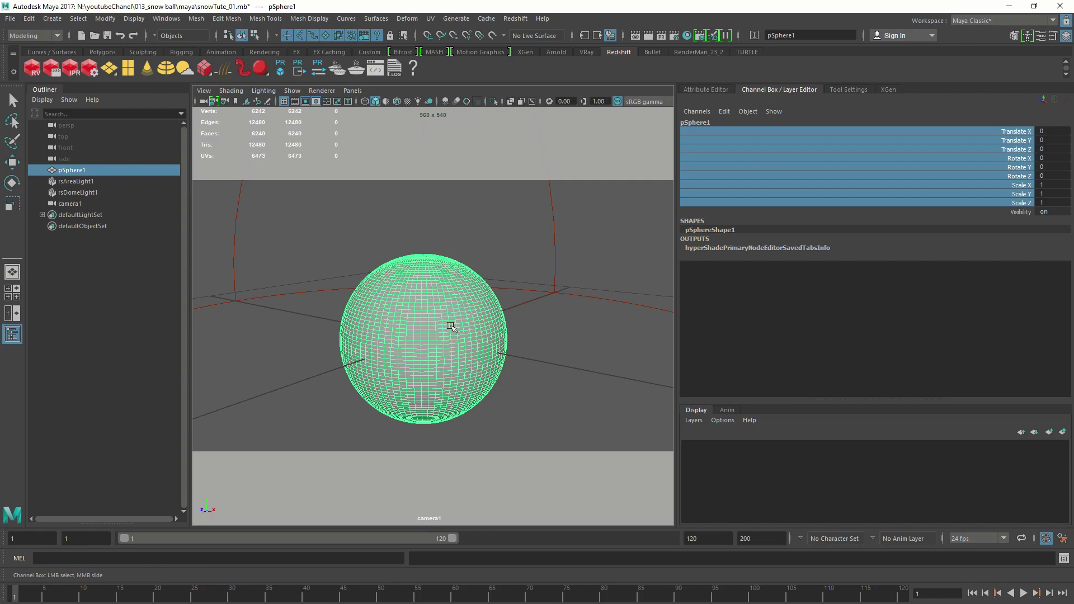
Step: Enable Redshift tessellation and displacement on pSphere1 with minimum edge length 2.5
{"action": "key", "text": "ctrl+a"}
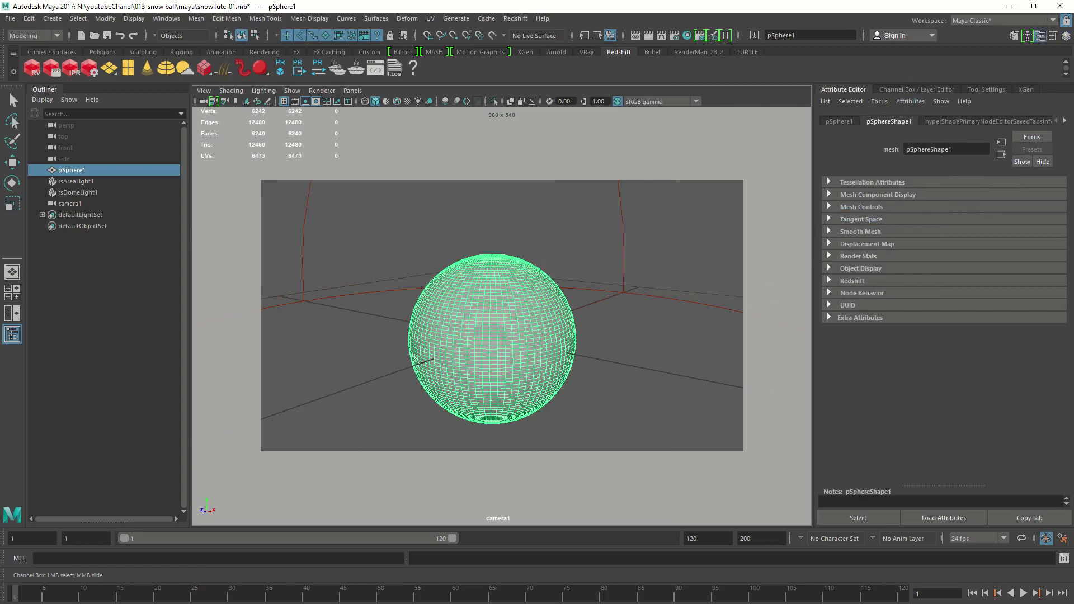
{"action": "left_click", "coordinate": [864, 277]}
{"action": "scroll", "coordinate": [864, 328], "scroll_direction": "down", "scroll_amount": 1}
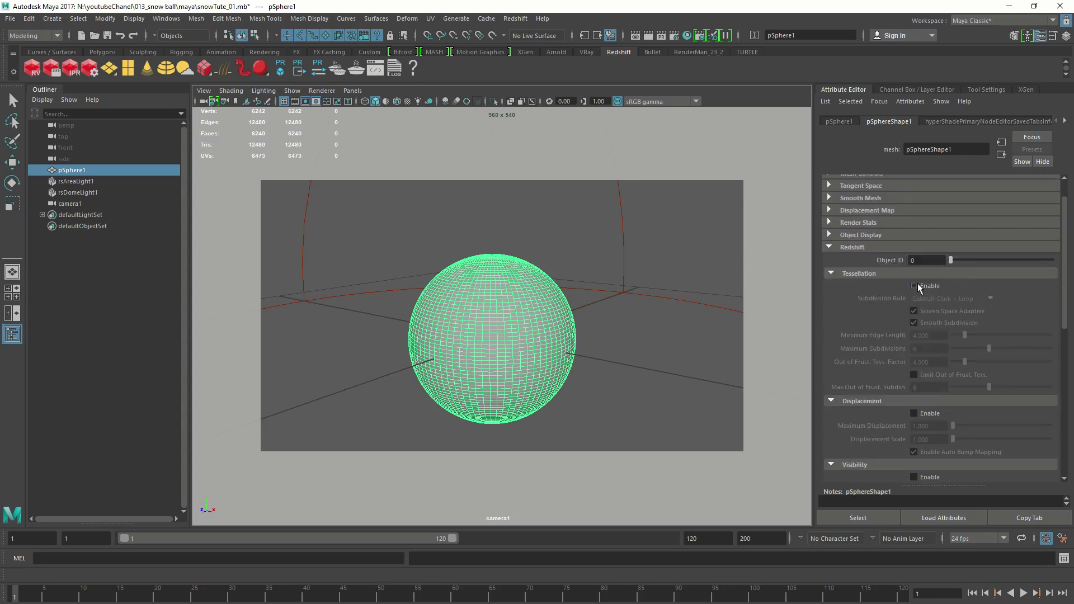
{"action": "left_click", "coordinate": [915, 285]}
{"action": "scroll", "coordinate": [896, 347], "scroll_direction": "down", "scroll_amount": 1}
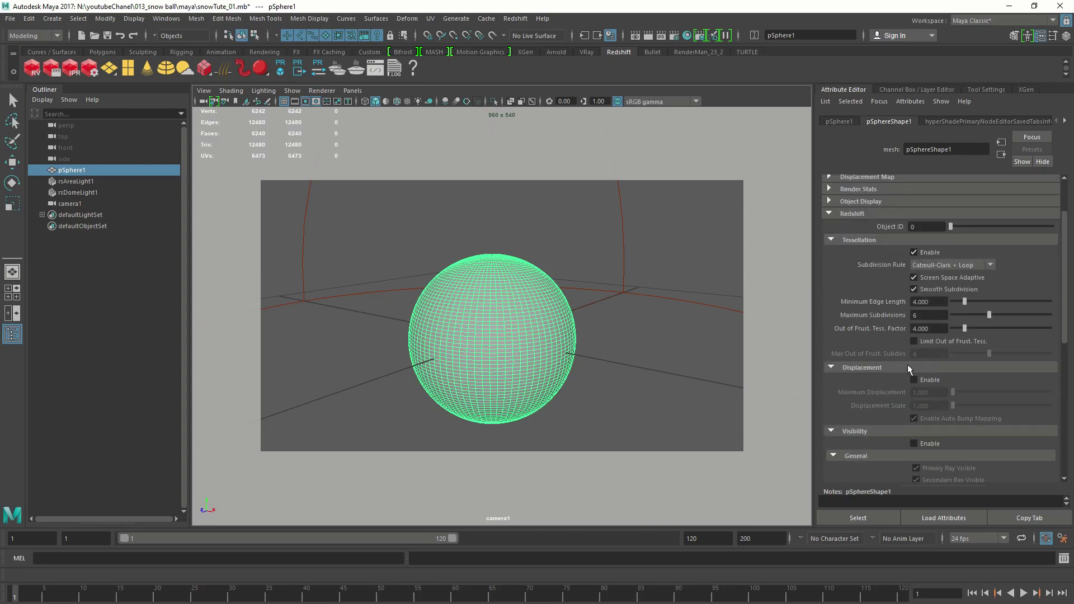
{"action": "left_click", "coordinate": [914, 379]}
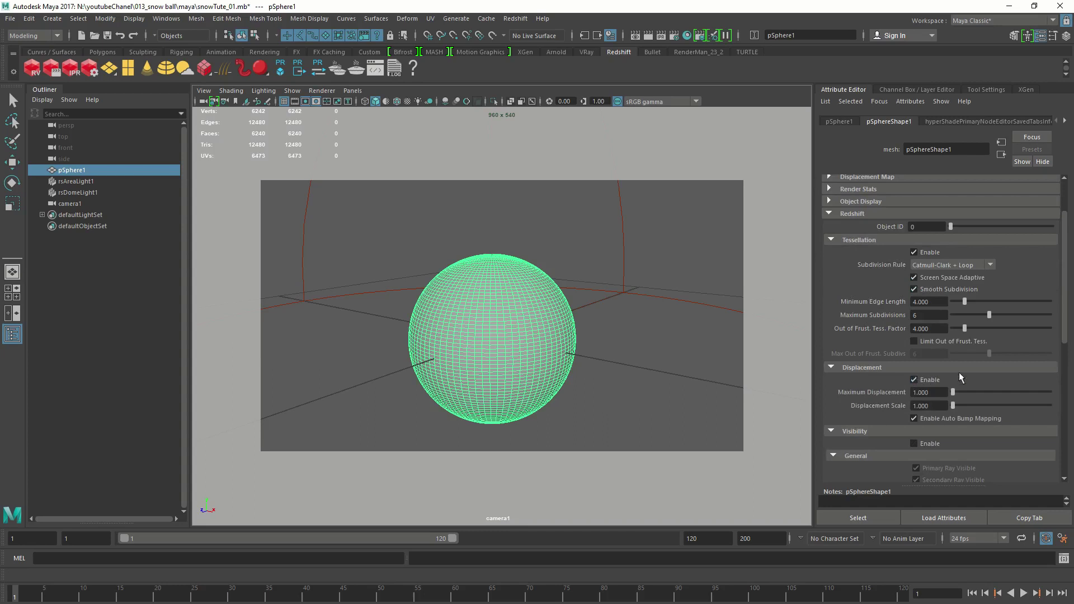
{"action": "double_click", "coordinate": [939, 301]}
{"action": "type", "text": "2.5"}
{"action": "key", "text": "Tab"}
Step: Create a RedshiftMaterial in the Hypershade and rename rsMaterial1 to snowBase
{"action": "left_click", "coordinate": [686, 36]}
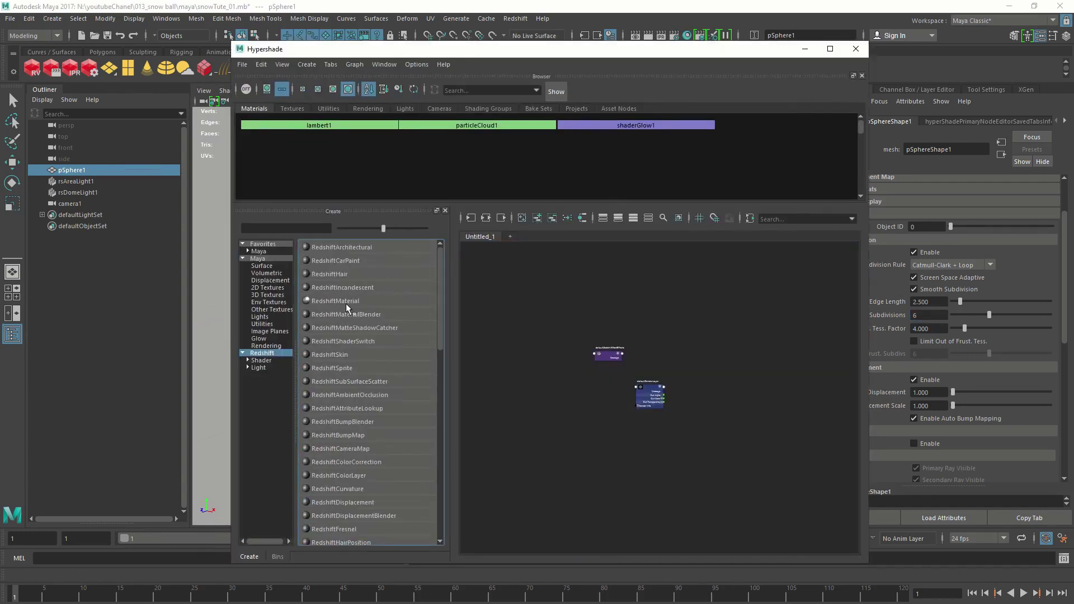
{"action": "left_click", "coordinate": [346, 304]}
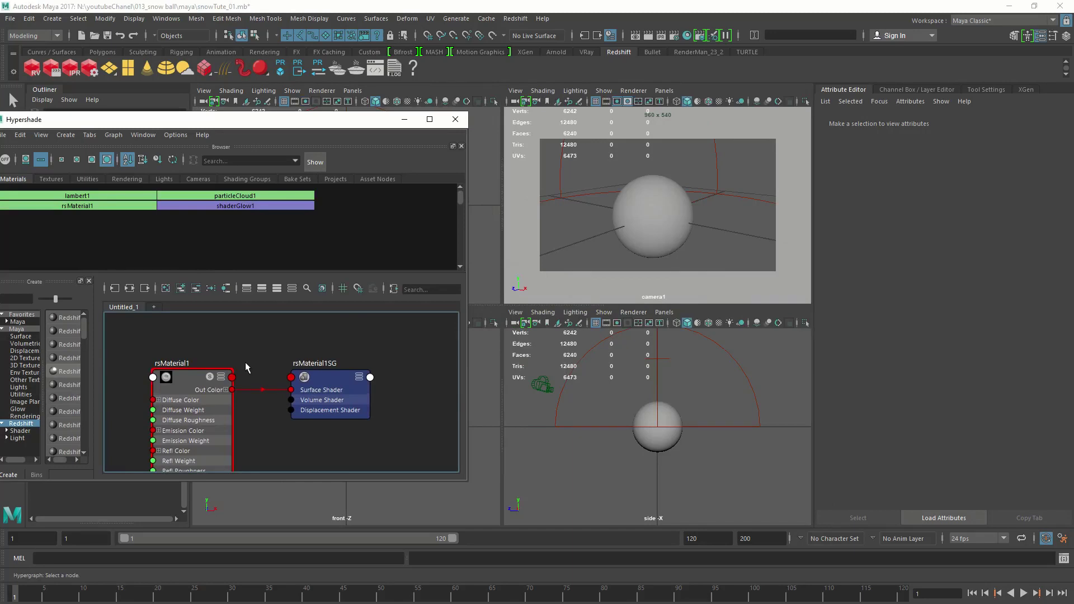
{"action": "left_click_drag", "start_coordinate": [189, 387], "coordinate": [188, 384]}
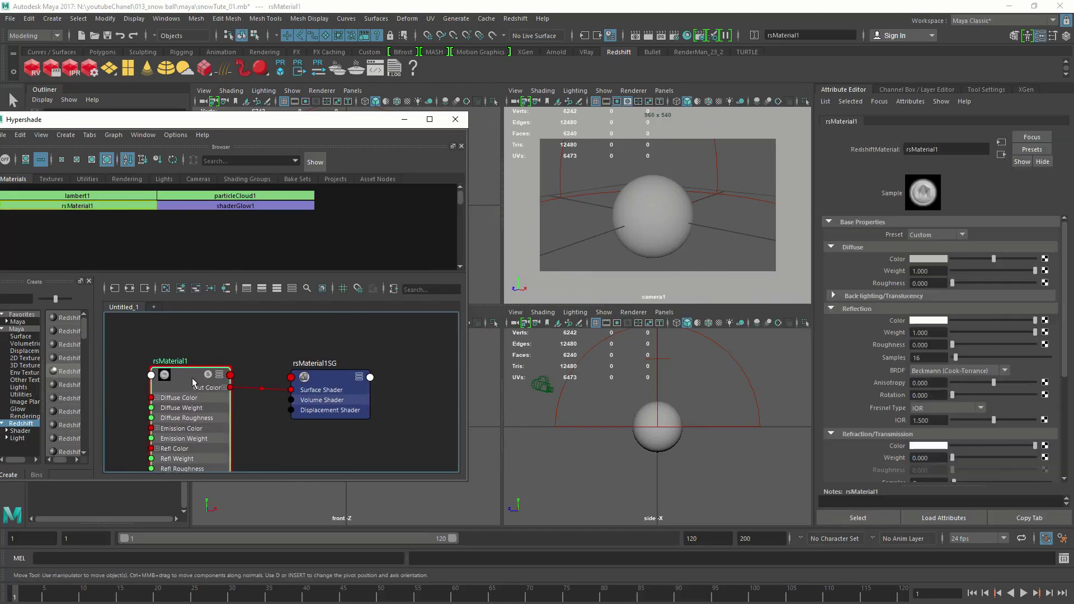
{"action": "double_click", "coordinate": [937, 149]}
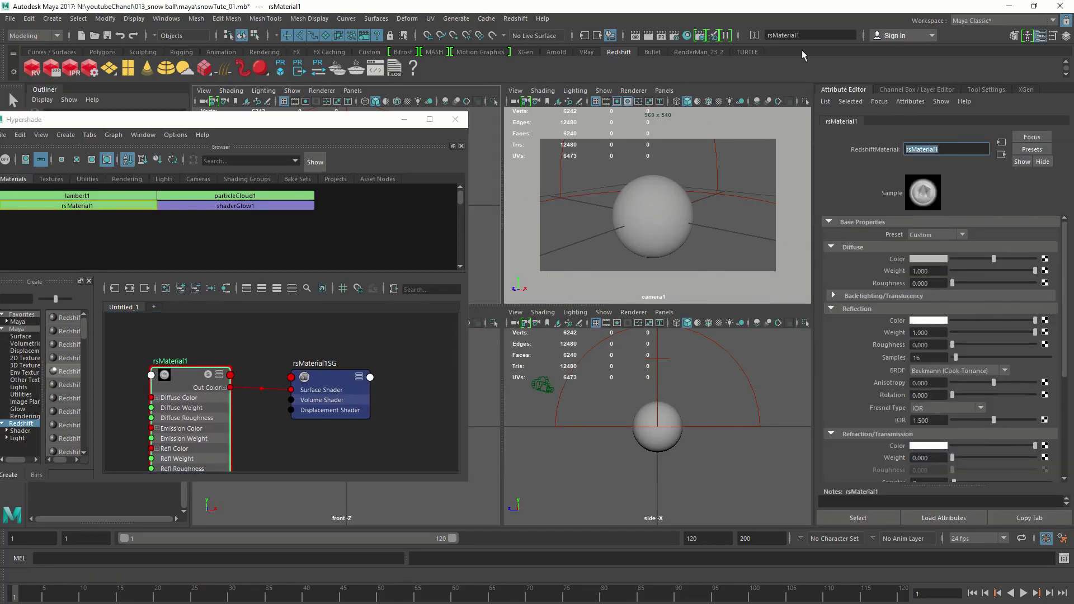
{"action": "type", "text": "snowBase"}
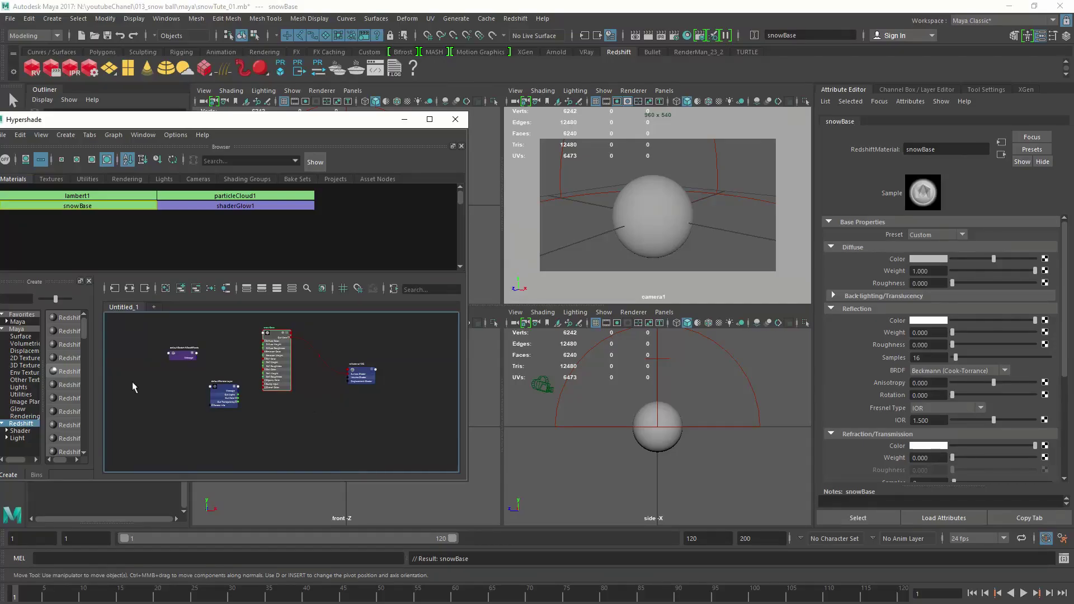
{"action": "left_click_drag", "start_coordinate": [96, 380], "coordinate": [175, 381]}
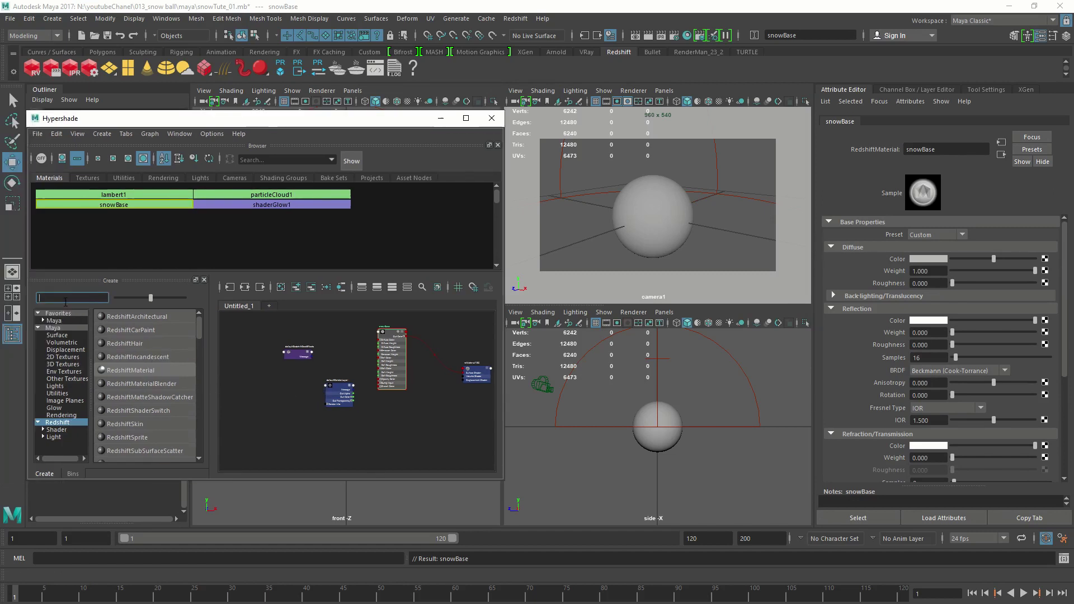
Step: Search 'noise' and add two RedshiftNoise nodes, arranging them in the graph
{"action": "type", "text": "noise"}
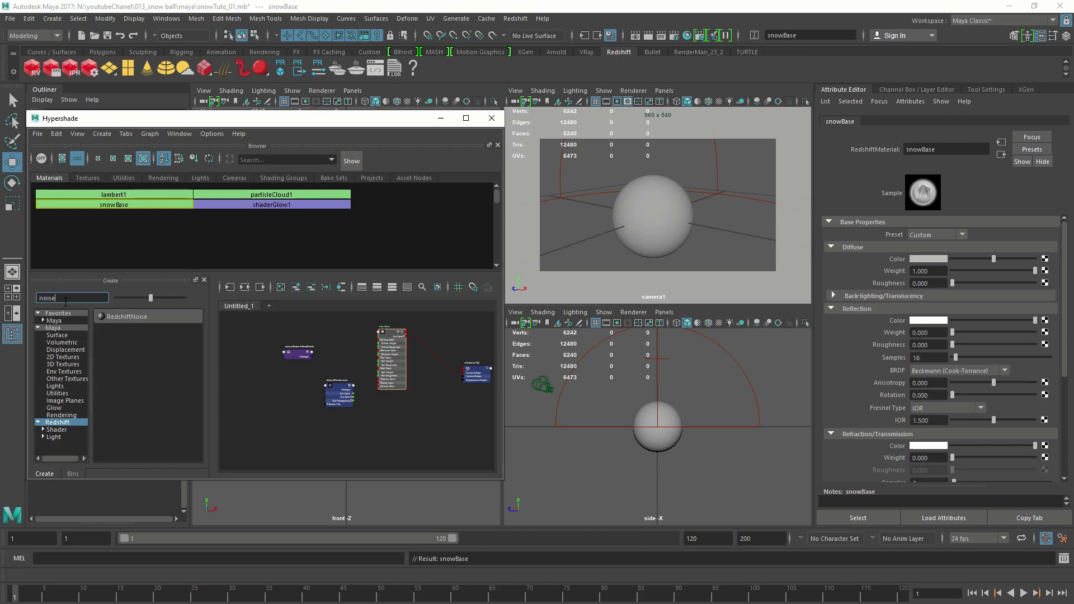
{"action": "left_click", "coordinate": [126, 316]}
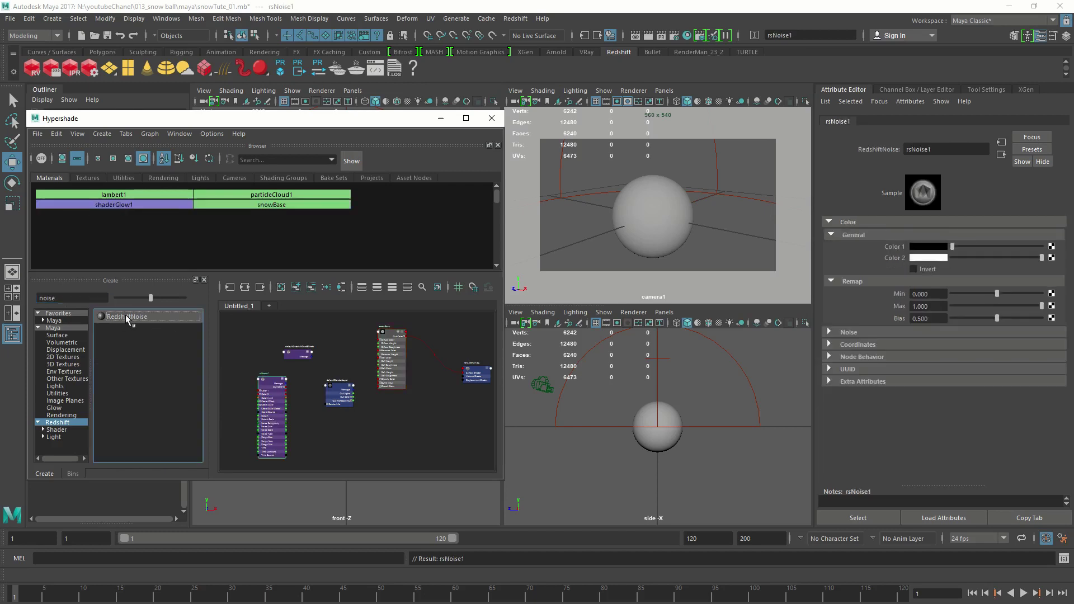
{"action": "left_click", "coordinate": [147, 315]}
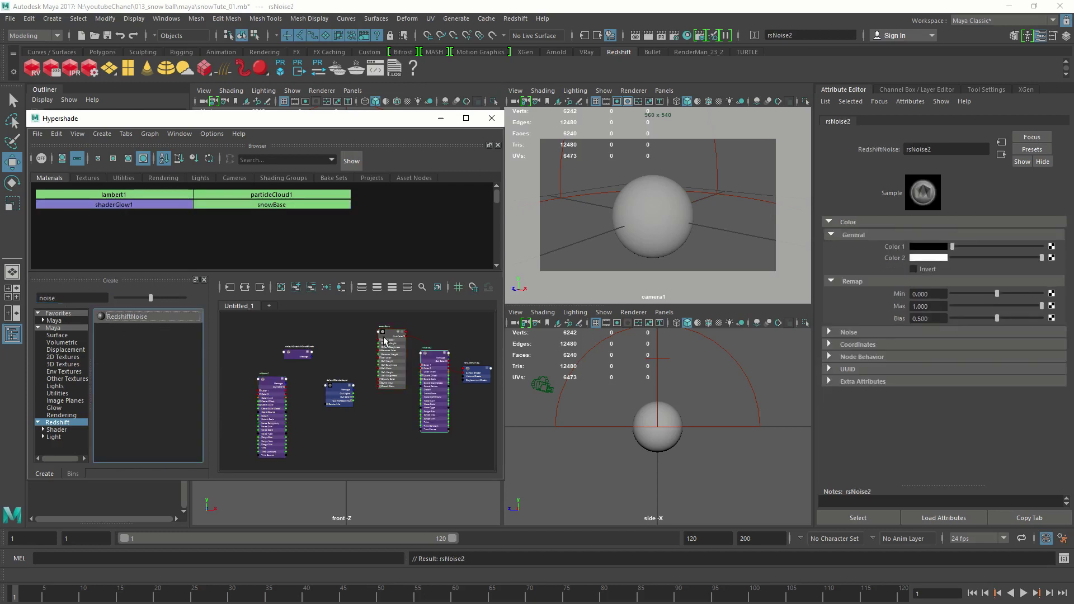
{"action": "left_click_drag", "start_coordinate": [434, 361], "coordinate": [345, 444]}
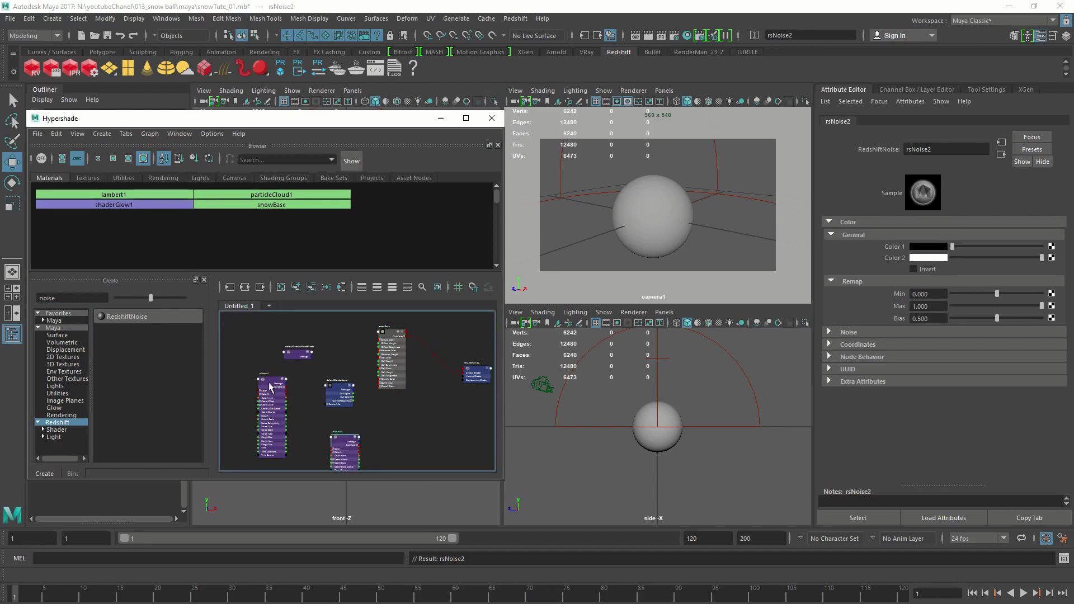
{"action": "left_click_drag", "start_coordinate": [269, 386], "coordinate": [275, 372]}
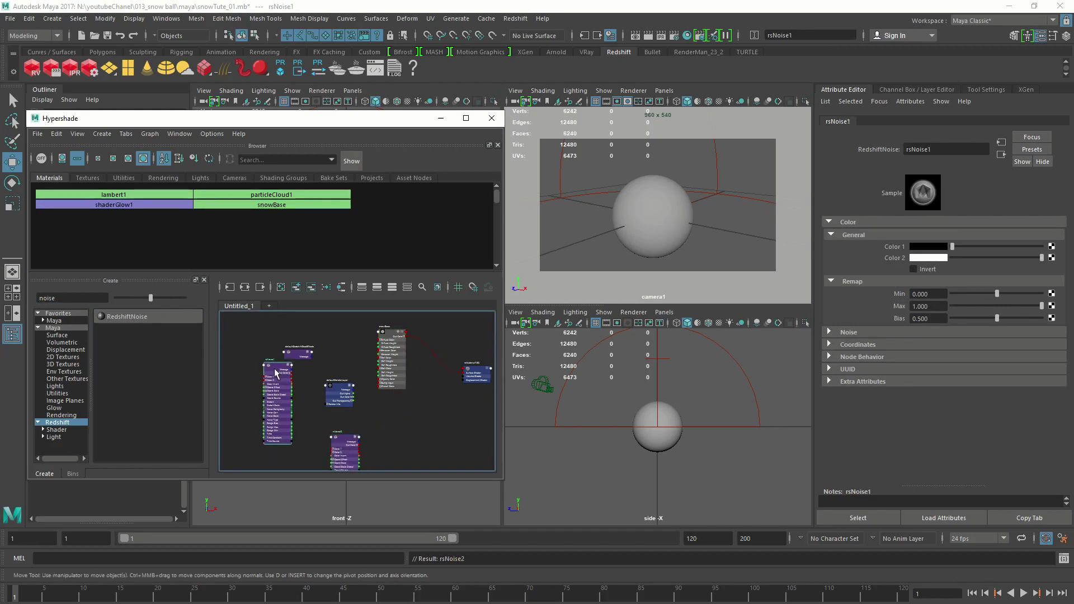
Step: Rename rsNoise1 to bigshapes, then bring all nodes into view and select snowBase's shading group
{"action": "key", "text": "f"}
{"action": "double_click", "coordinate": [929, 149]}
{"action": "type", "text": "big"}
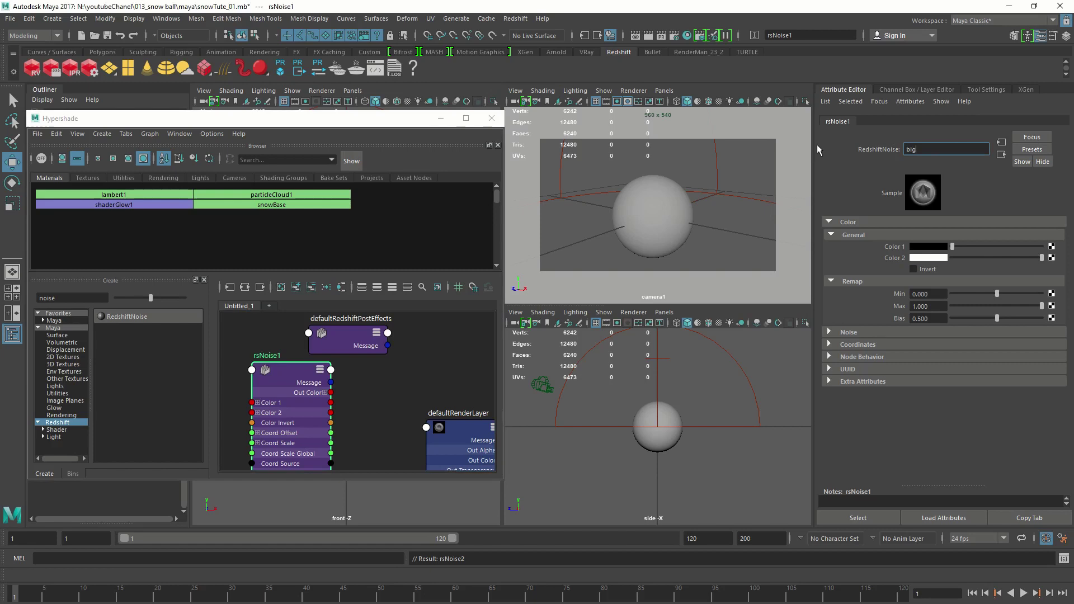
{"action": "type", "text": "shapes"}
{"action": "key", "text": "Return"}
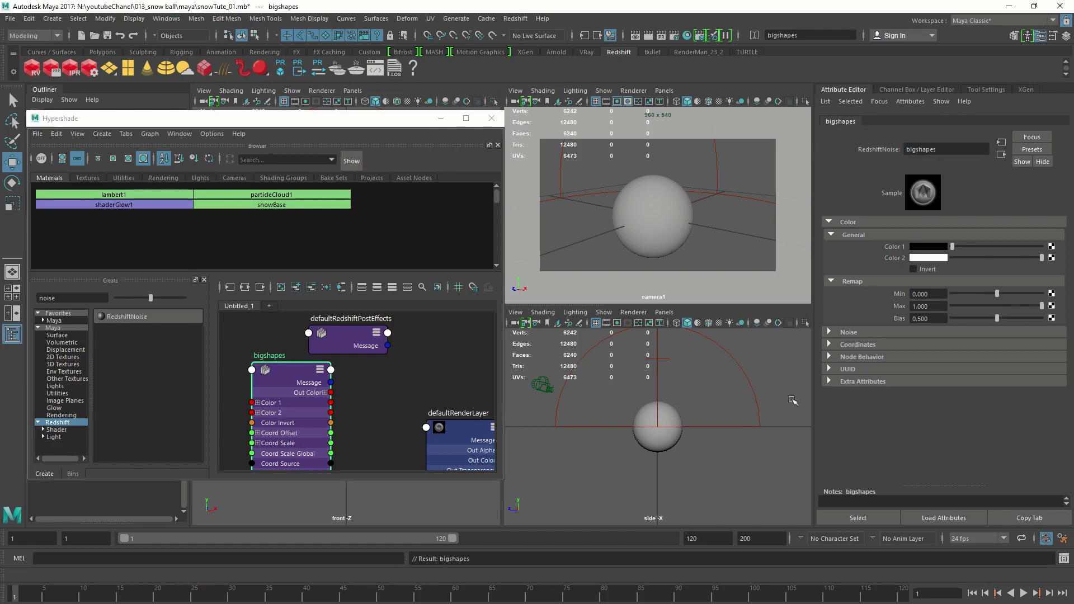
{"action": "scroll", "coordinate": [415, 414], "scroll_direction": "down", "scroll_amount": 5}
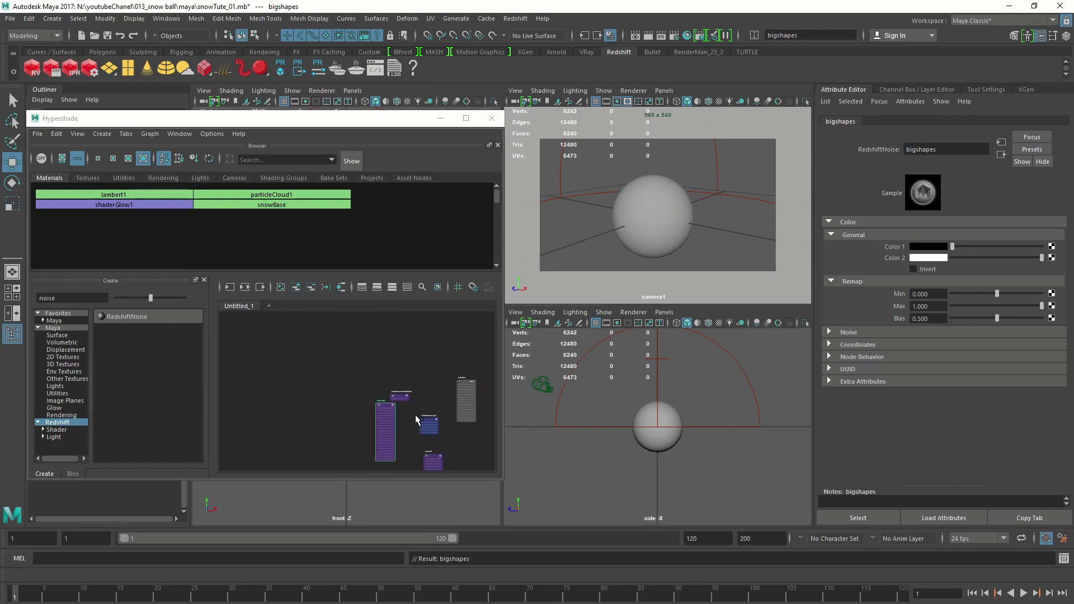
{"action": "middle_click_drag", "start_coordinate": [413, 376], "coordinate": [311, 349], "text": "alt"}
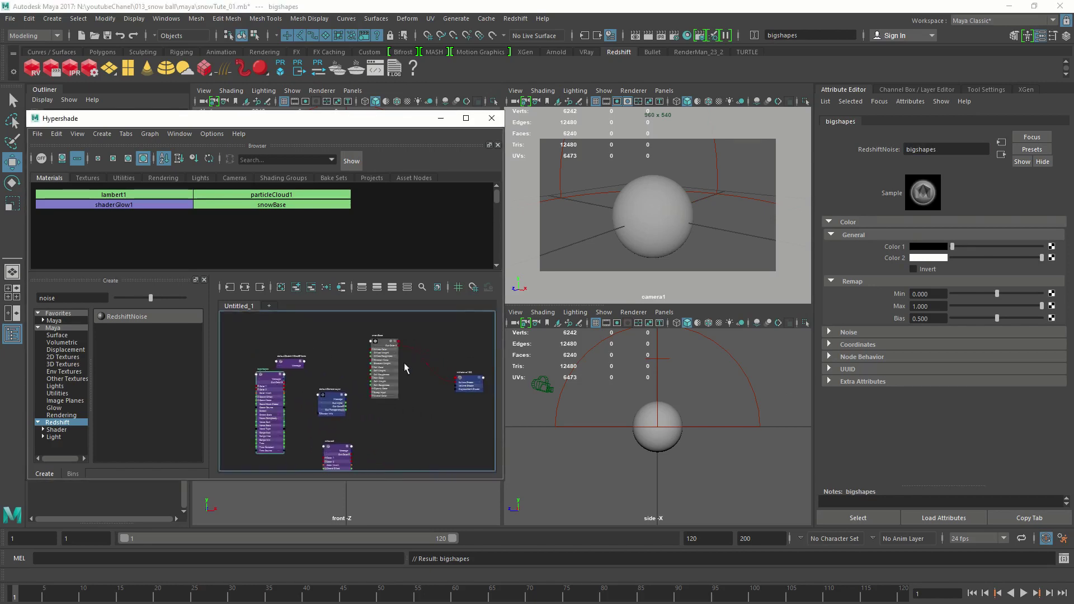
{"action": "left_click", "coordinate": [456, 369]}
Step: Show snowBase's input and output connections, frame the graph, and move bigshapes up
{"action": "left_click", "coordinate": [324, 396]}
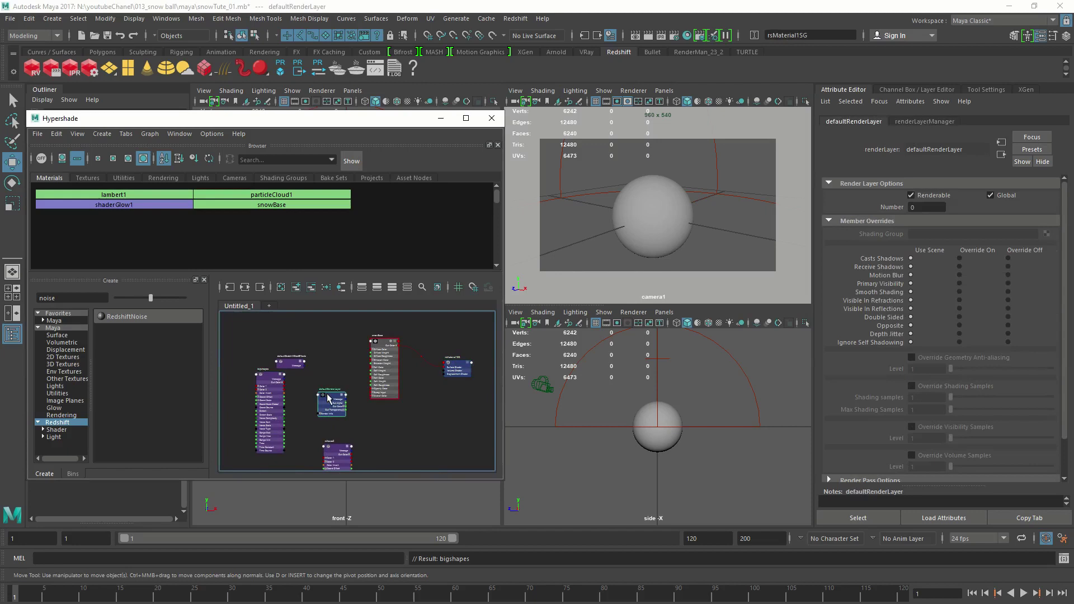
{"action": "scroll", "coordinate": [336, 400], "scroll_direction": "up", "scroll_amount": 3}
{"action": "scroll", "coordinate": [342, 401], "scroll_direction": "down", "scroll_amount": 3}
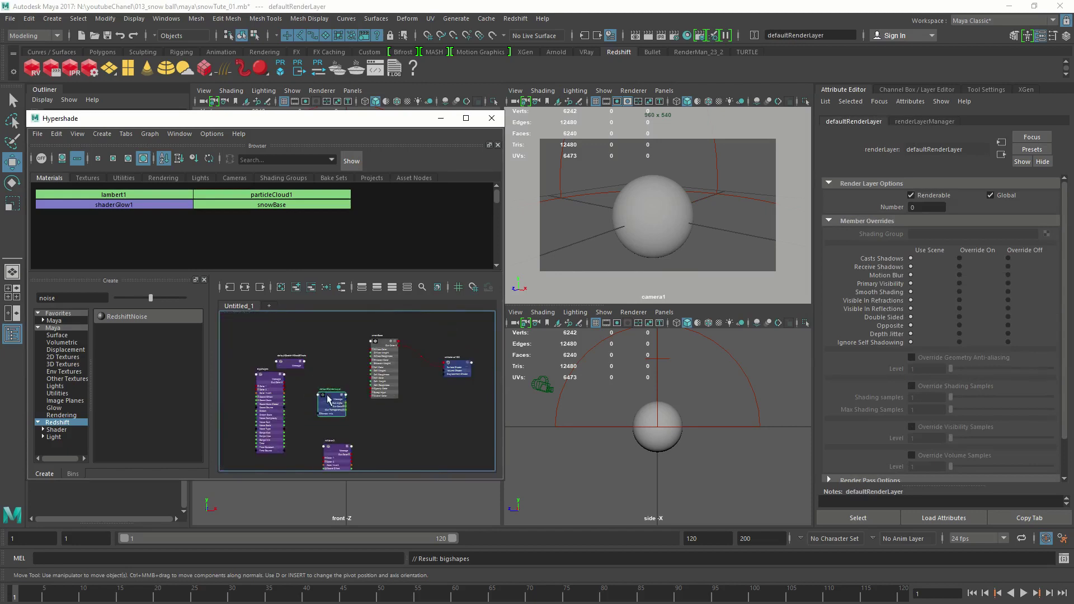
{"action": "left_click", "coordinate": [271, 378]}
{"action": "left_click", "coordinate": [384, 359]}
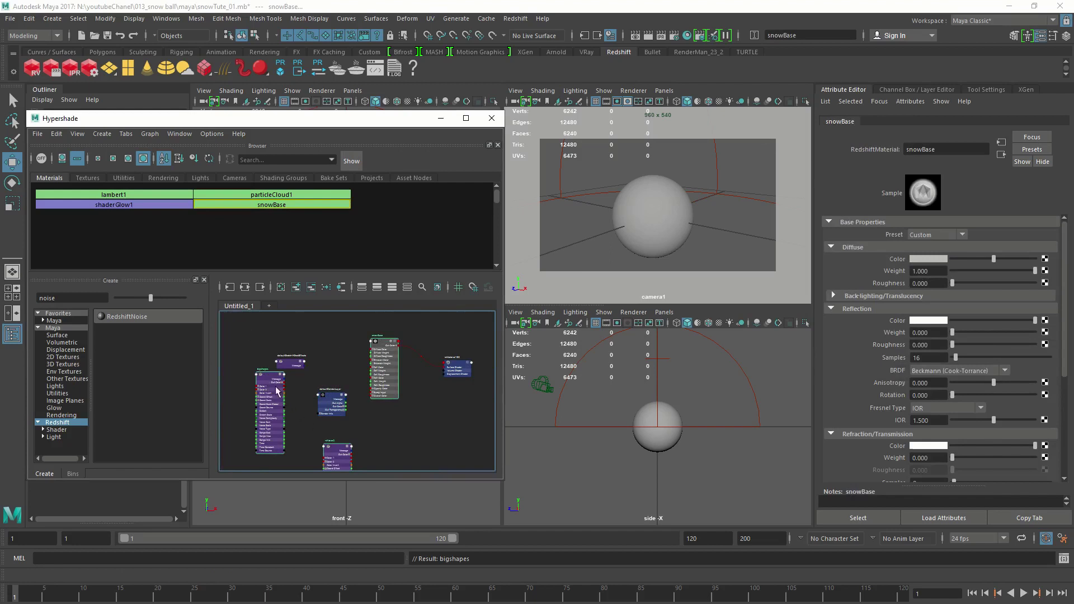
{"action": "left_click", "coordinate": [245, 288]}
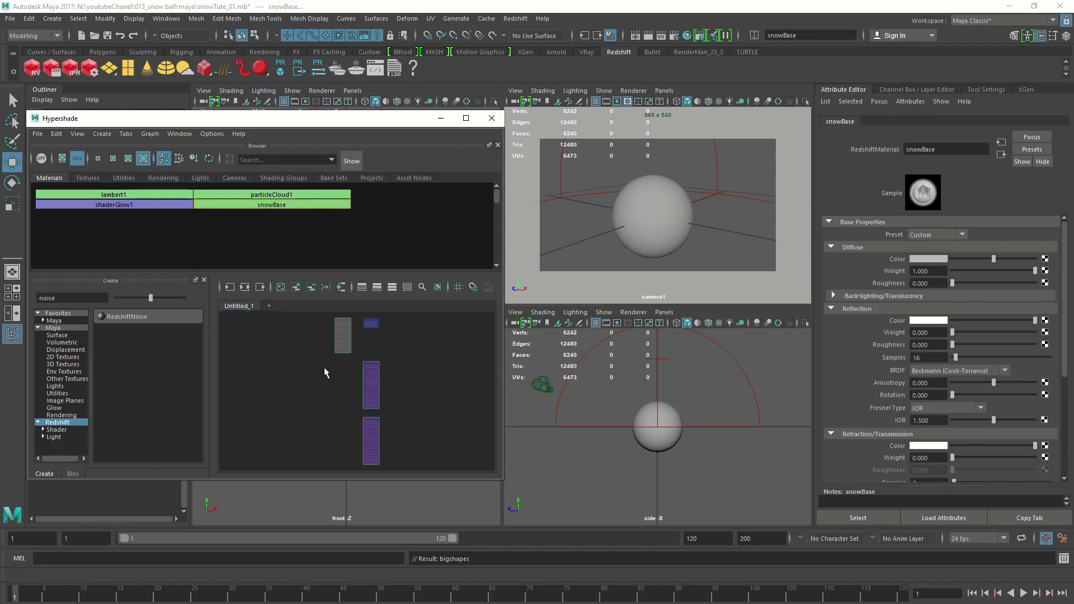
{"action": "key", "text": "f"}
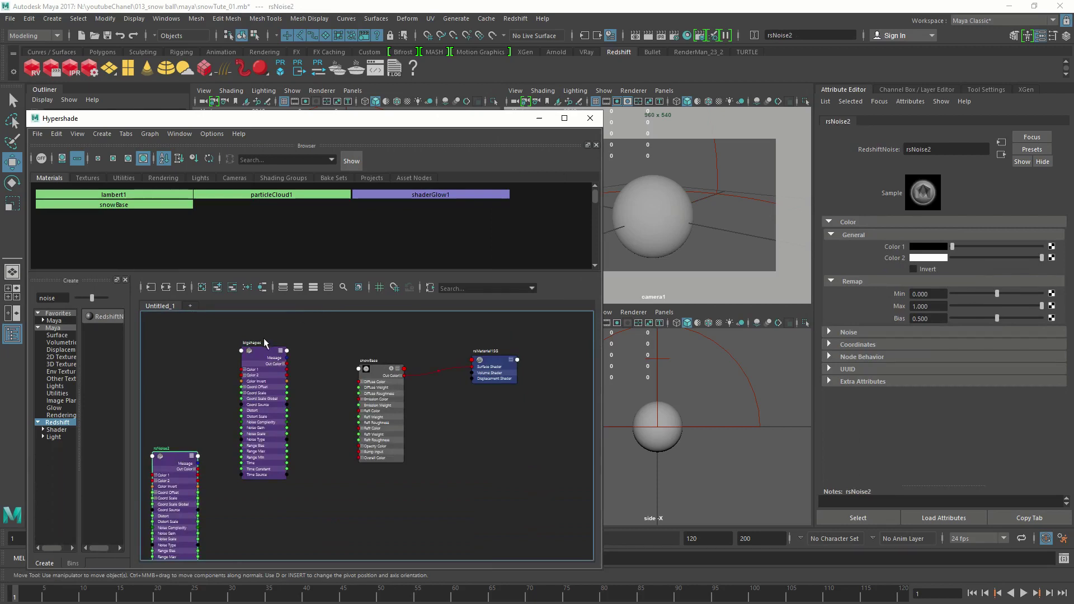
{"action": "left_click_drag", "start_coordinate": [263, 354], "coordinate": [263, 335]}
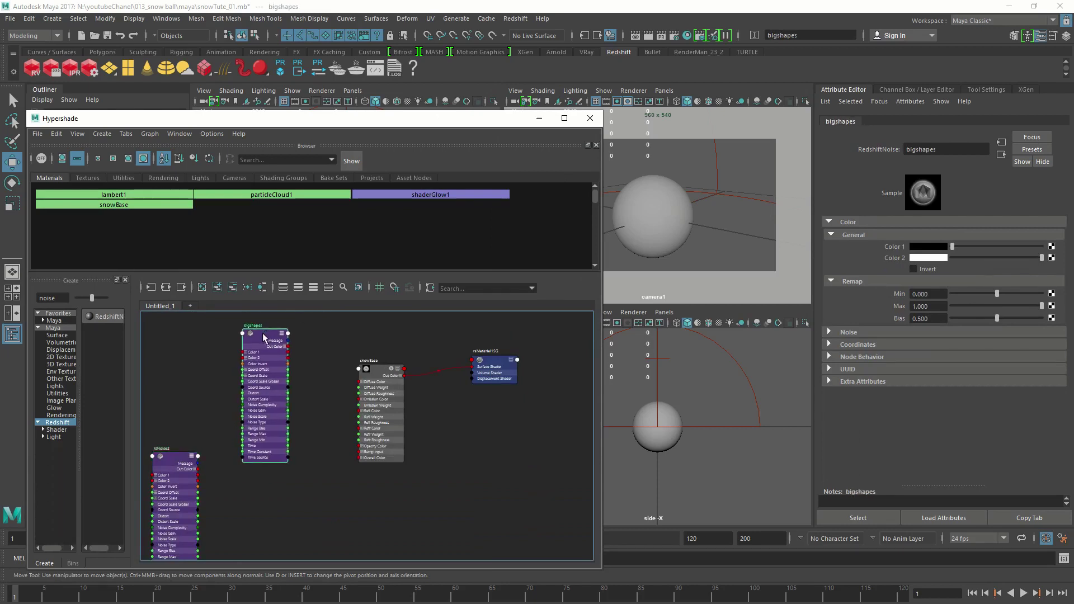
Step: Rename the second noise node from rsNoise2 to smallDetails
{"action": "left_click", "coordinate": [178, 454]}
{"action": "left_click", "coordinate": [816, 146]}
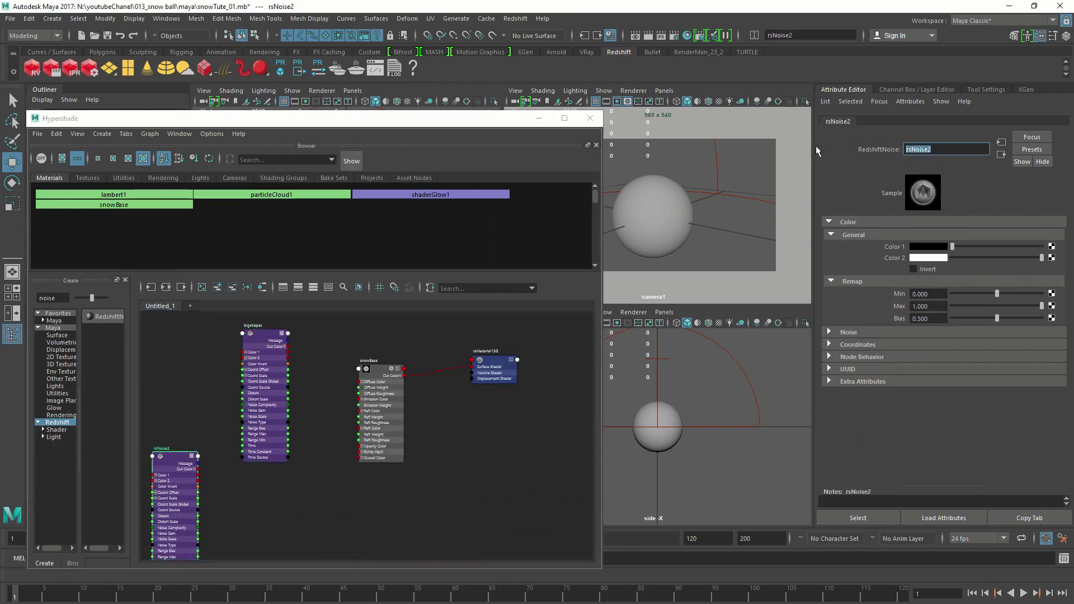
{"action": "type", "text": "smallDetails"}
{"action": "key", "text": "Return"}
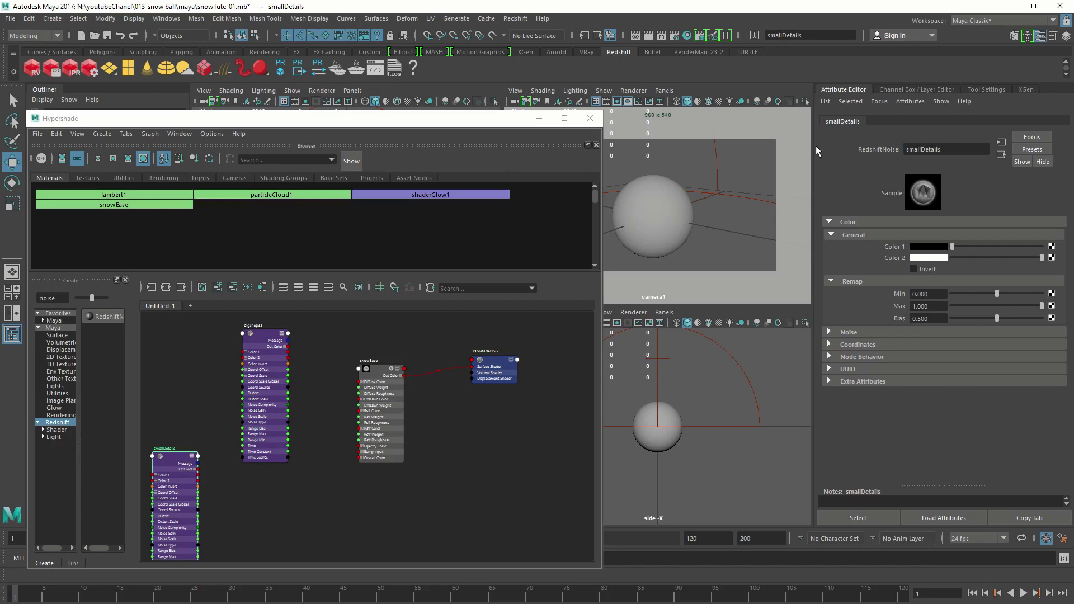
Step: In bigshapes' Noise settings, set Remap Max to 0.5 and fractal Complexity to 2
{"action": "left_click", "coordinate": [263, 334]}
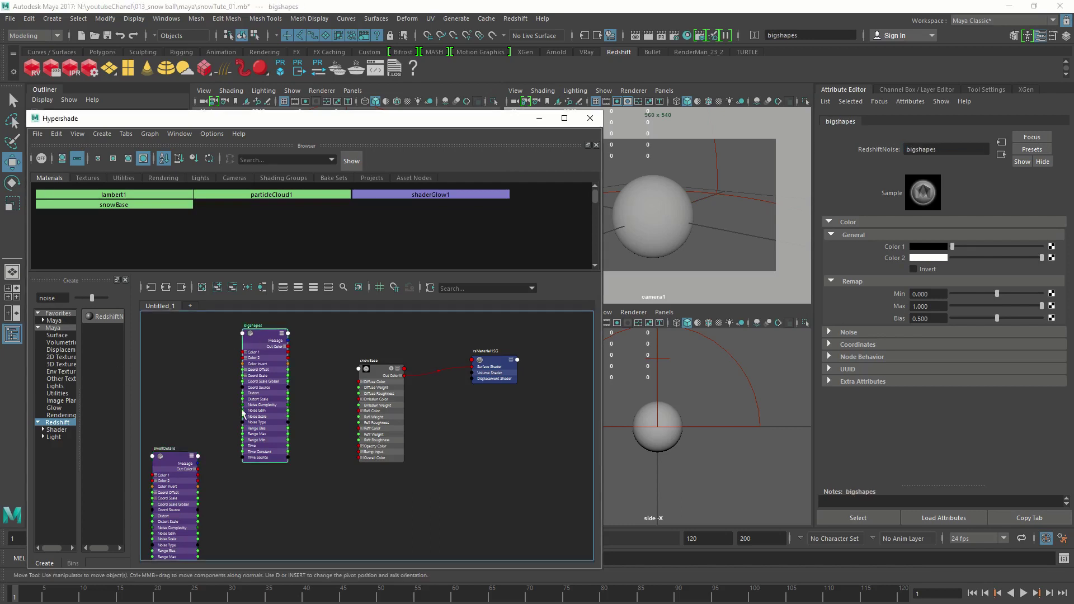
{"action": "left_click", "coordinate": [852, 332]}
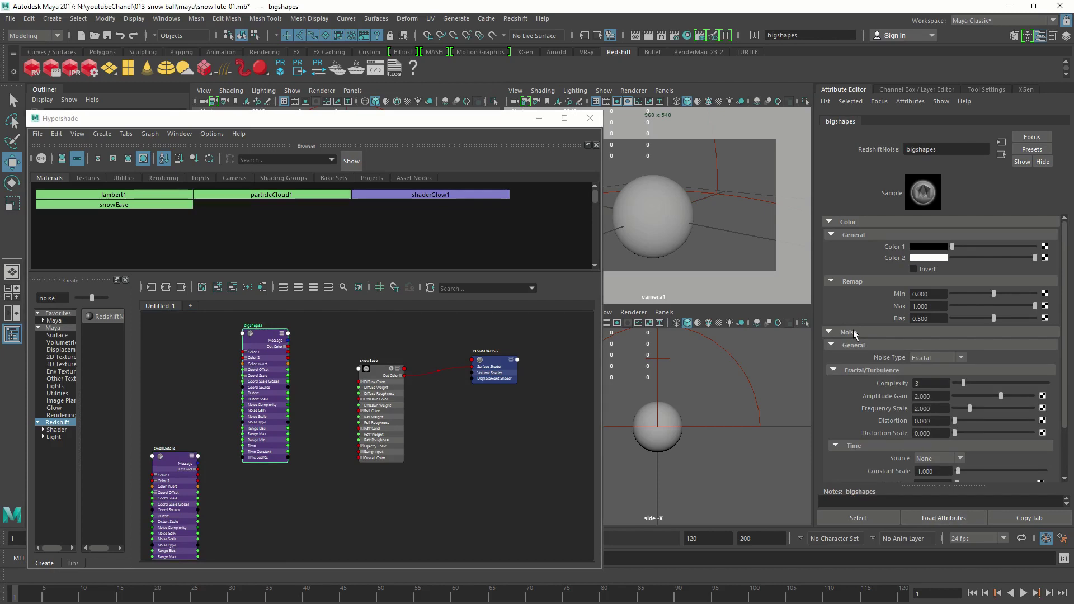
{"action": "left_click", "coordinate": [943, 306]}
{"action": "type", "text": "0.5"}
{"action": "key", "text": "Return"}
{"action": "left_click", "coordinate": [940, 386]}
{"action": "left_click", "coordinate": [940, 396]}
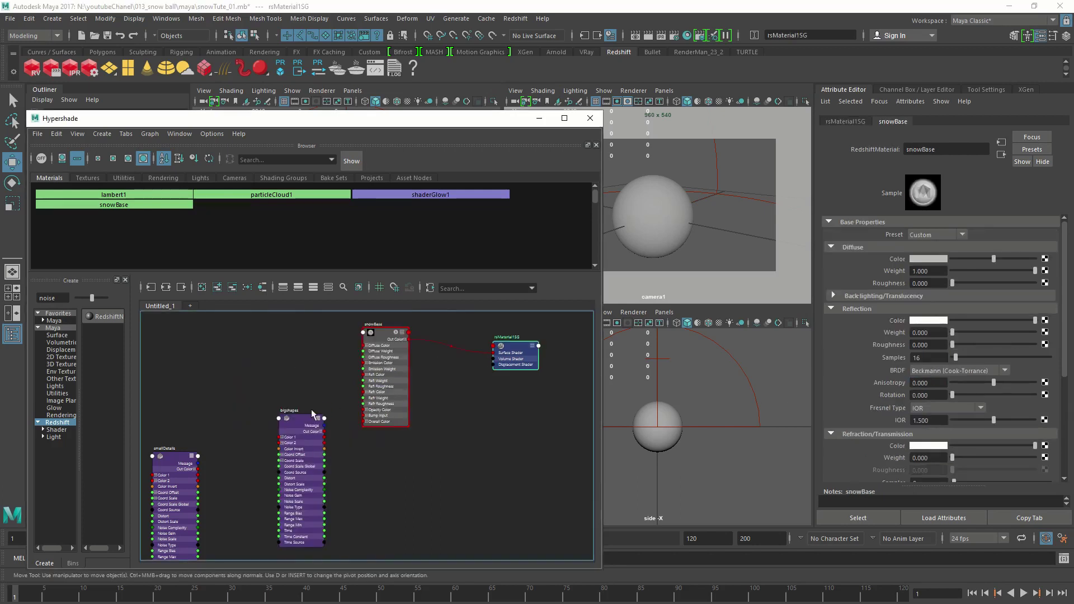
{"action": "left_click", "coordinate": [314, 420]}
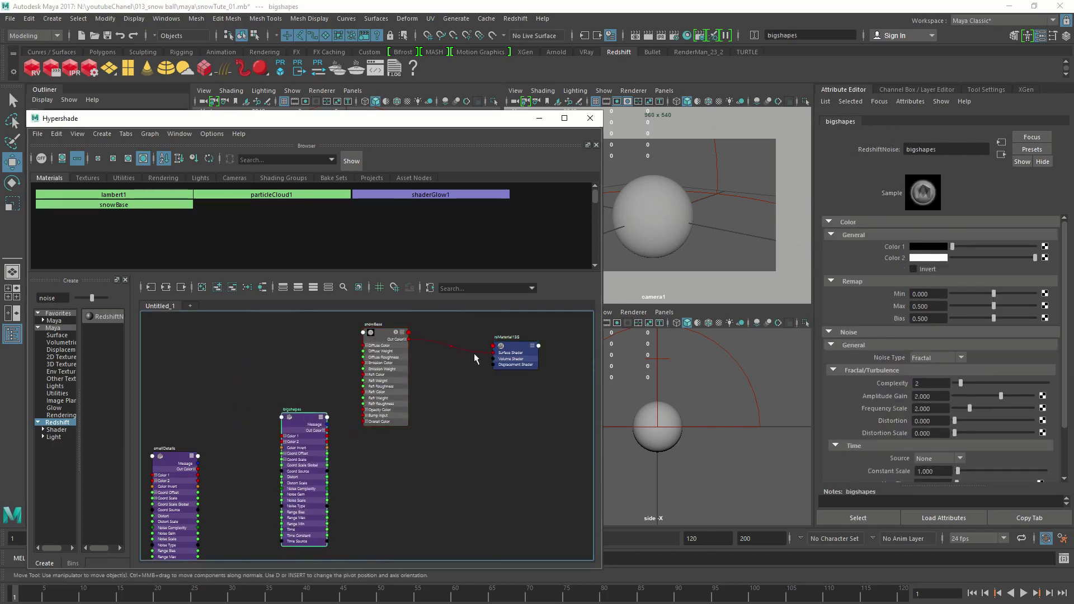
Step: Add a RedshiftDisplacement node using bigshapes as its texture map with Scale 0.1
{"action": "double_click", "coordinate": [60, 298]}
{"action": "type", "text": "dis"}
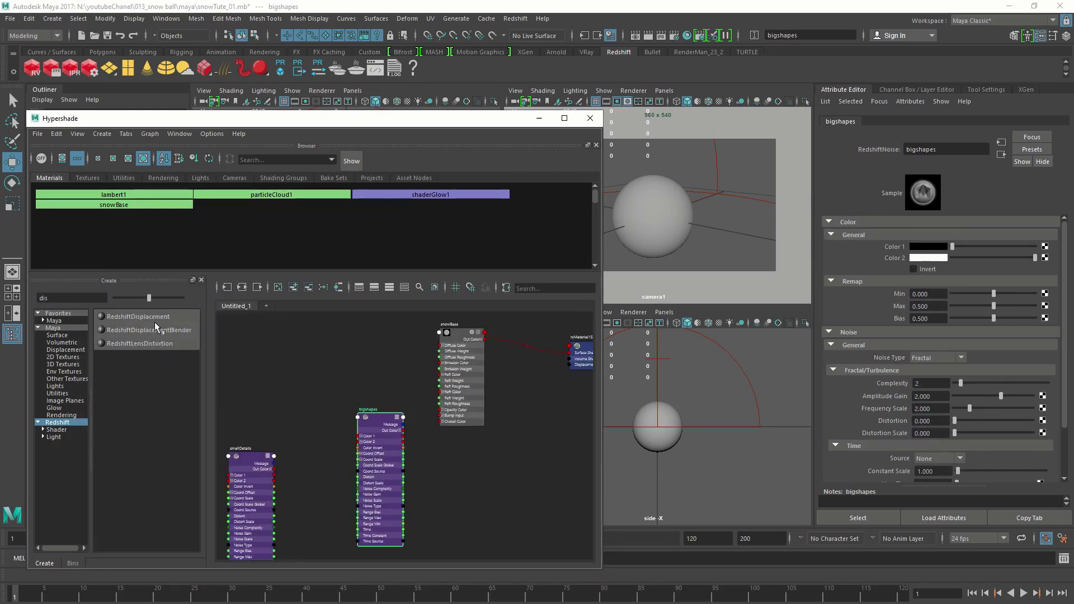
{"action": "left_click", "coordinate": [140, 315]}
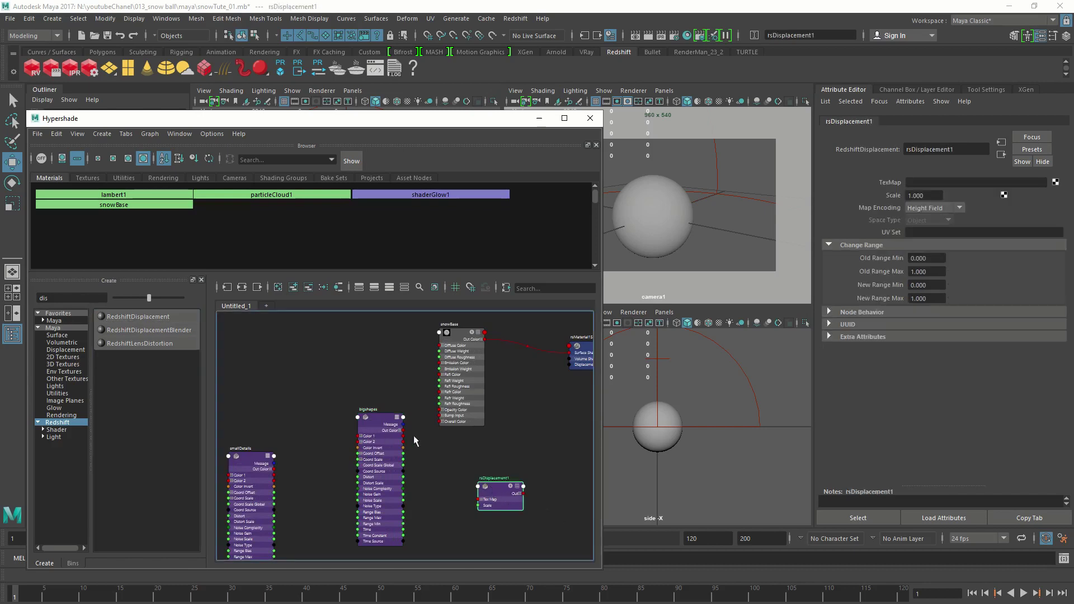
{"action": "left_click_drag", "start_coordinate": [502, 495], "coordinate": [489, 470]}
{"action": "middle_click_drag", "start_coordinate": [387, 424], "coordinate": [891, 184]}
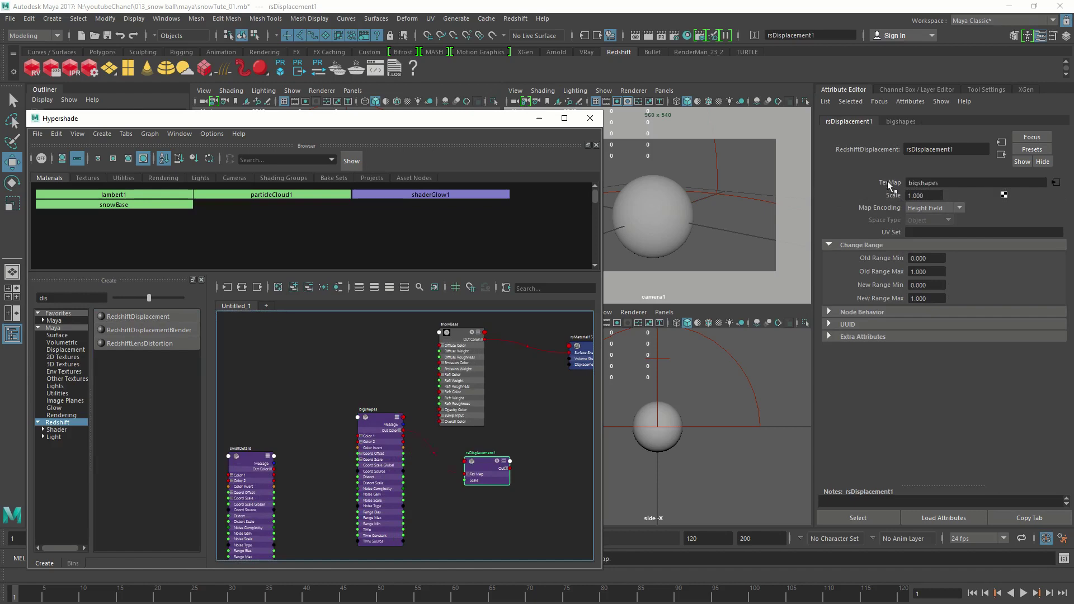
{"action": "left_click", "coordinate": [936, 196]}
{"action": "type", "text": "0.1"}
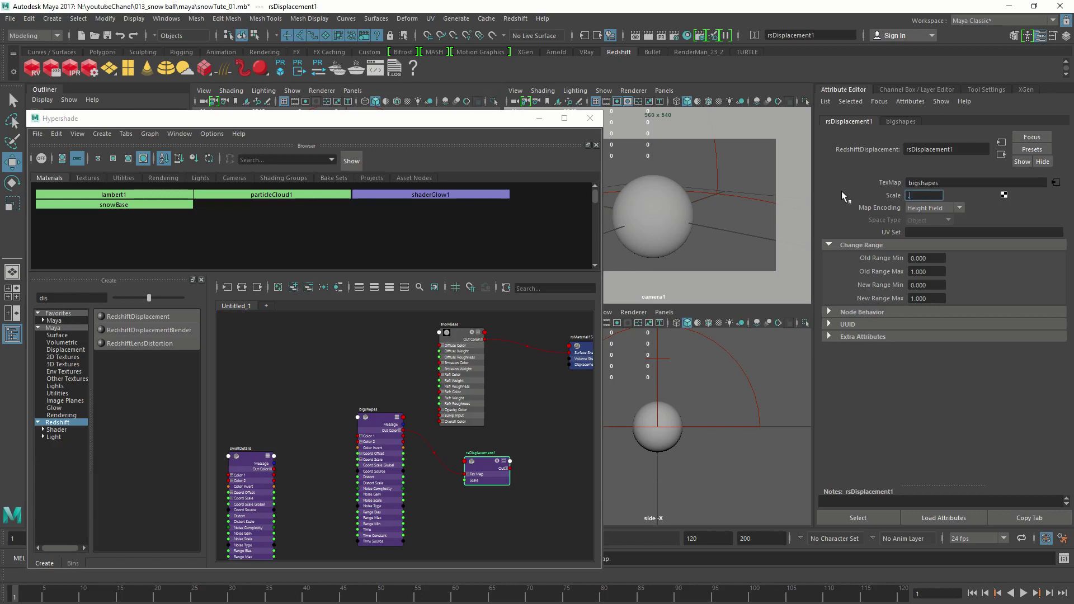
{"action": "key", "text": "Return"}
Step: Show rsMaterial1SG's attributes and drag the displacement node toward its Displacement slot
{"action": "middle_click_drag", "start_coordinate": [535, 387], "coordinate": [487, 384]}
{"action": "left_click", "coordinate": [536, 343]}
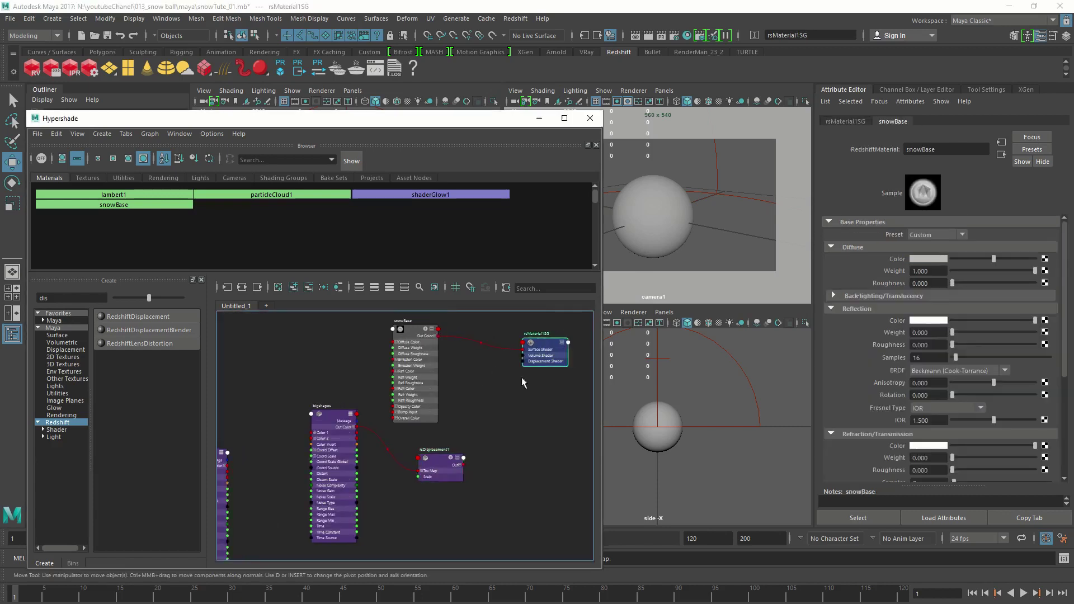
{"action": "left_click", "coordinate": [442, 459]}
{"action": "left_click_drag", "start_coordinate": [452, 453], "coordinate": [463, 451]}
{"action": "left_click", "coordinate": [535, 361]}
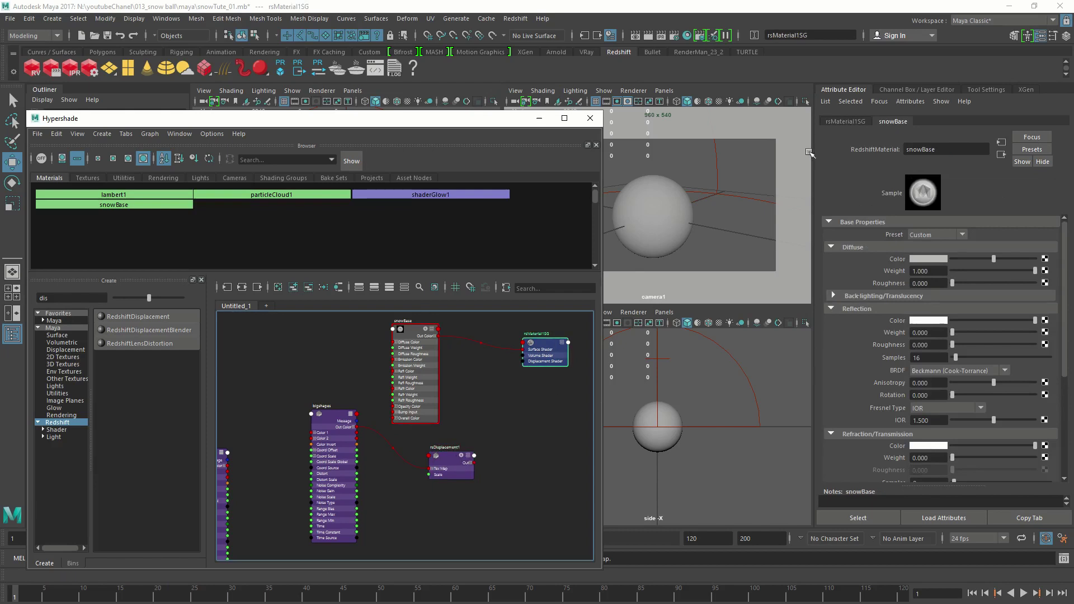
{"action": "left_click", "coordinate": [848, 121]}
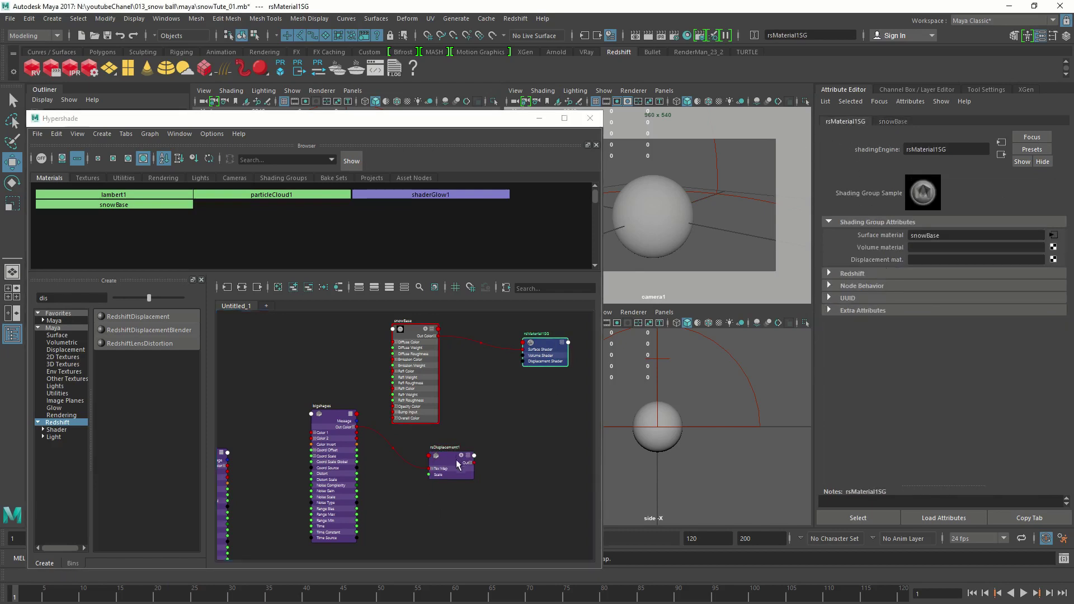
{"action": "middle_click_drag", "start_coordinate": [460, 465], "coordinate": [874, 259]}
Step: Connect rsDisplacement1 to rsMaterial1SG's displacement and assign snowBase to the sphere pSphere1
{"action": "left_click", "coordinate": [660, 267]}
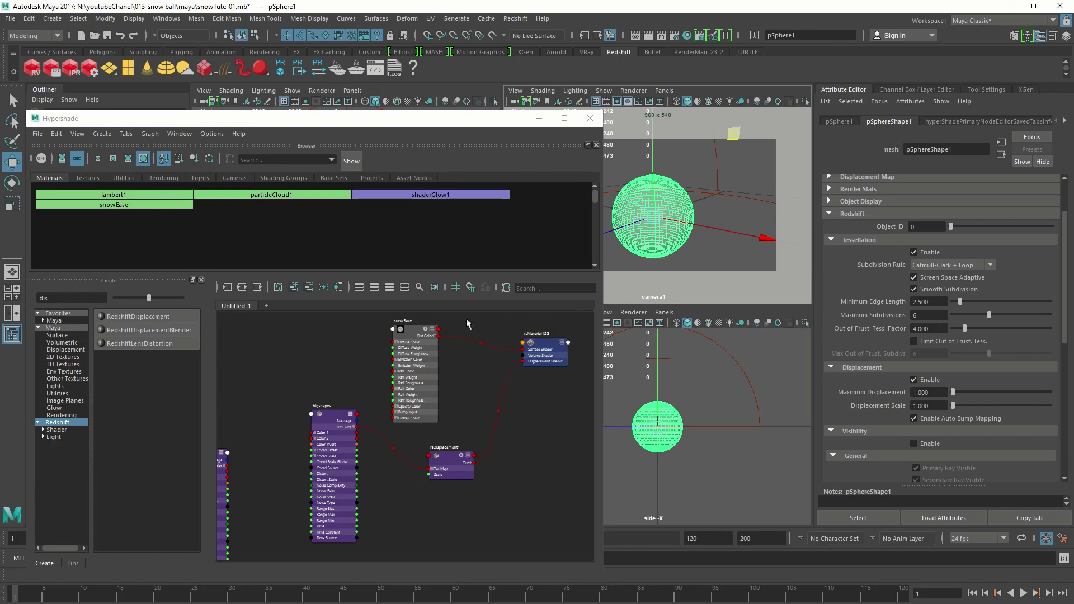
{"action": "left_click", "coordinate": [424, 330]}
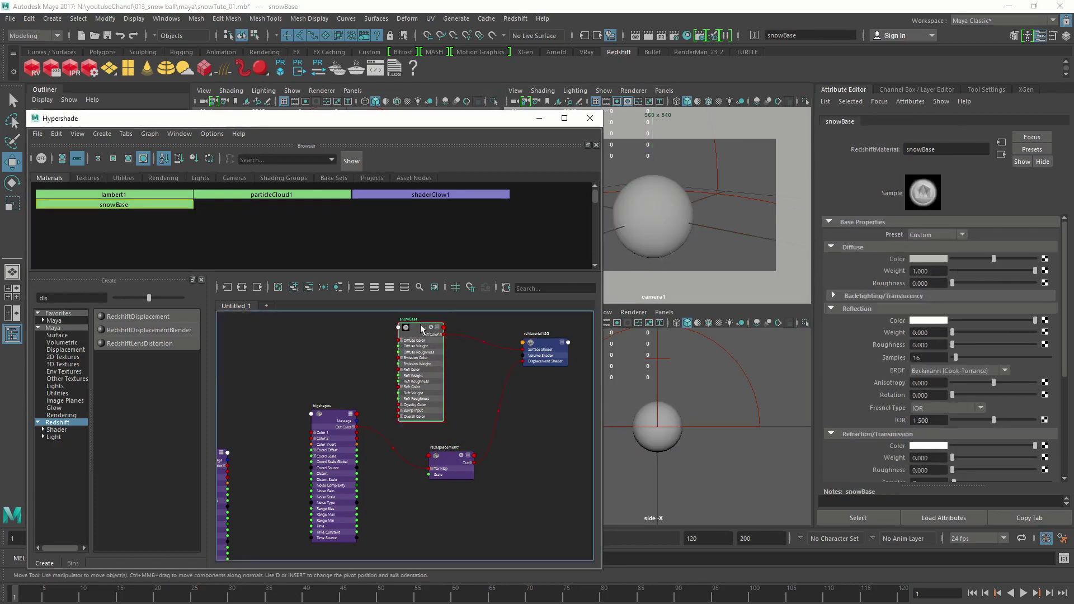
{"action": "left_click", "coordinate": [664, 249]}
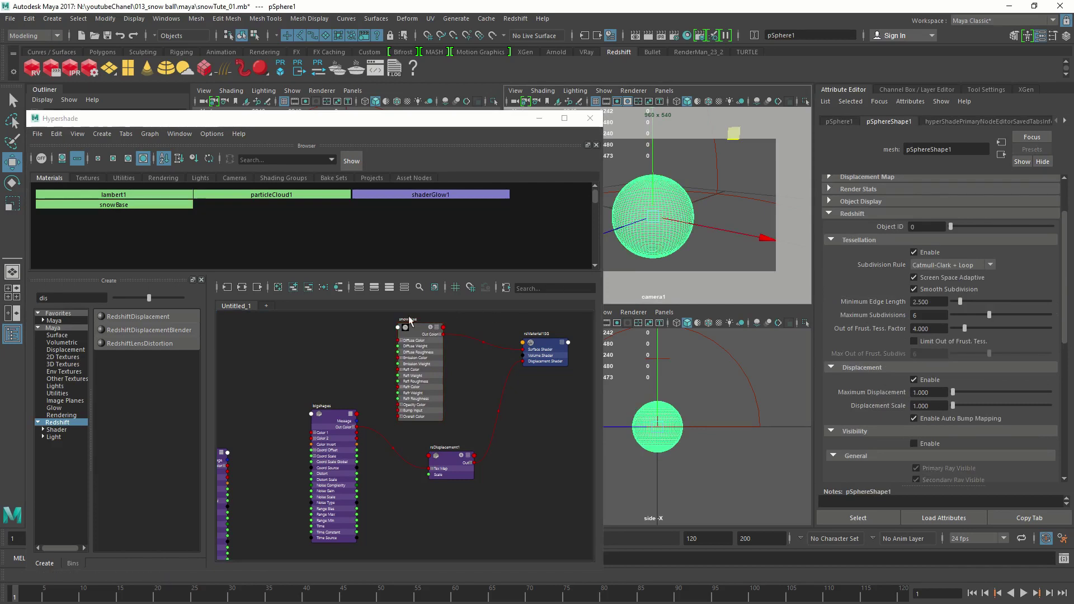
{"action": "right_click_drag", "start_coordinate": [414, 323], "coordinate": [418, 293]}
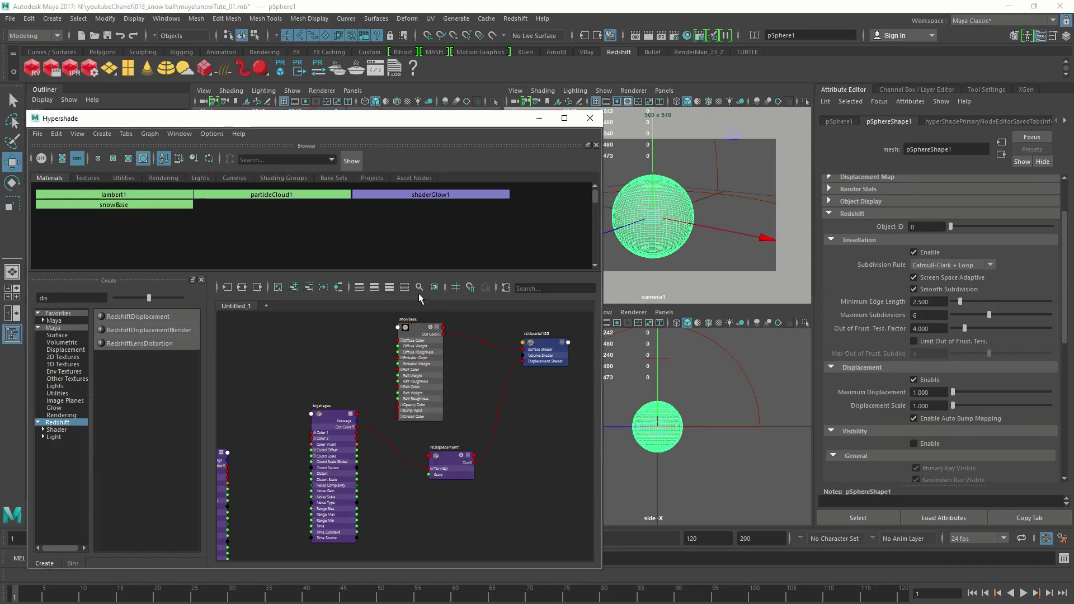
Step: Render the sphere in Redshift Render View, keeping snapshot_0, then minimize the render window
{"action": "left_click", "coordinate": [35, 69]}
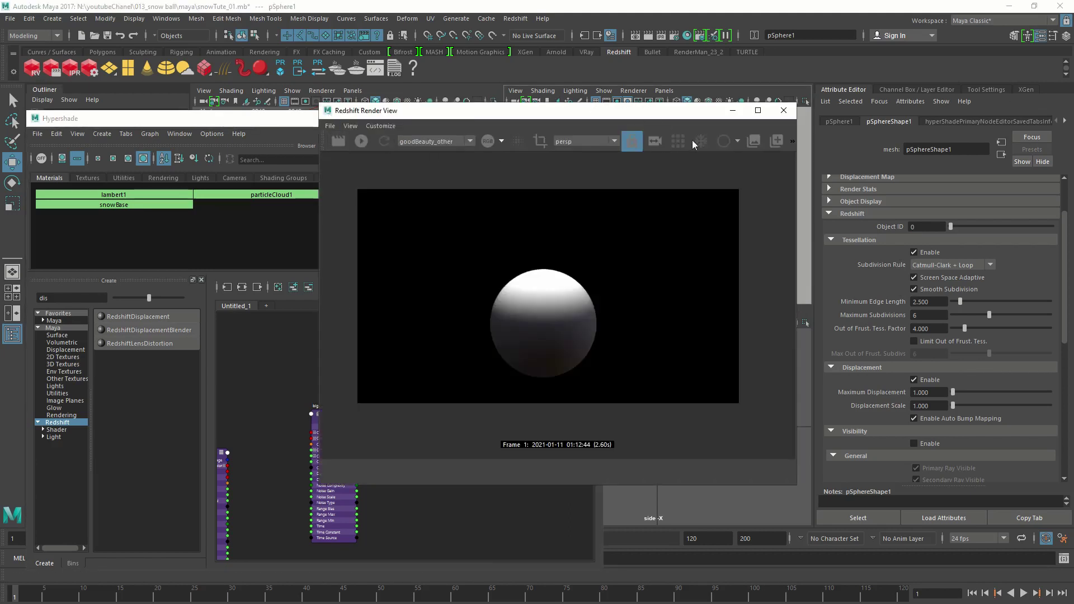
{"action": "left_click", "coordinate": [753, 140]}
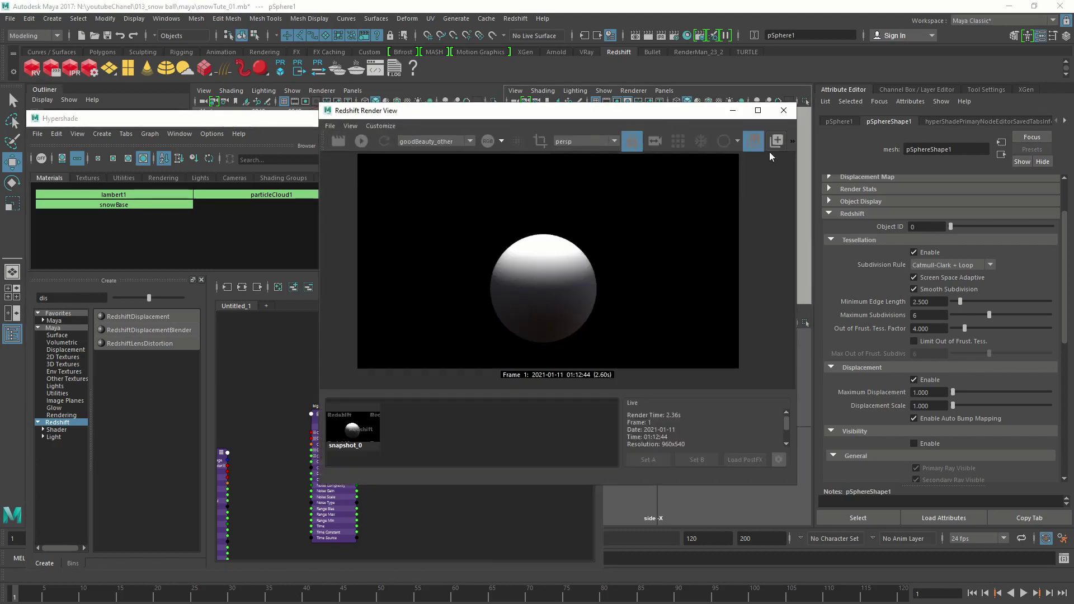
{"action": "left_click", "coordinate": [339, 141]}
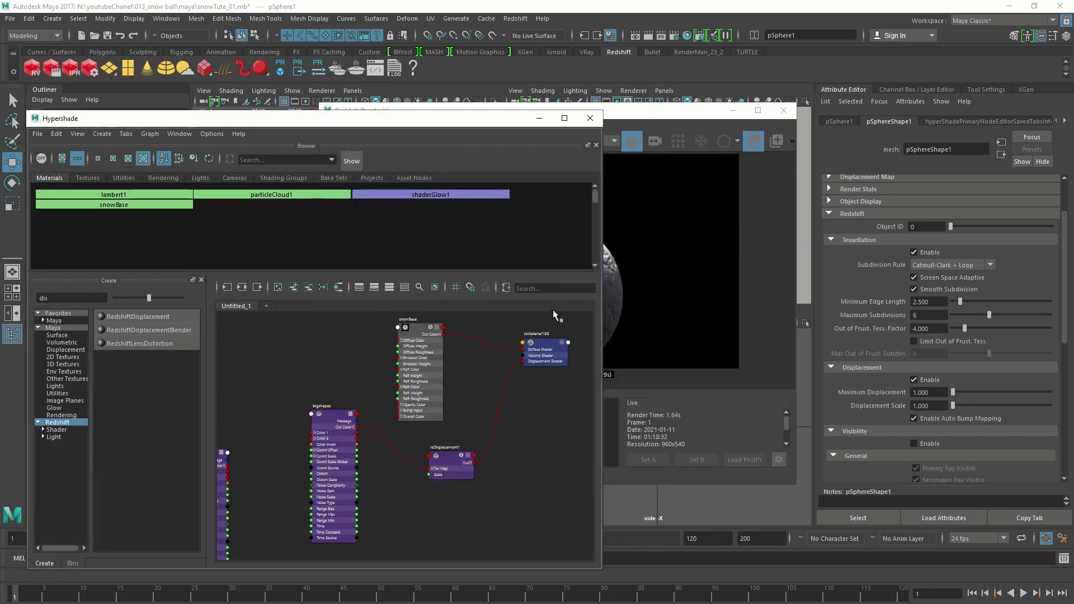
{"action": "left_click", "coordinate": [645, 209]}
{"action": "scroll", "coordinate": [562, 294], "scroll_direction": "up", "scroll_amount": 3}
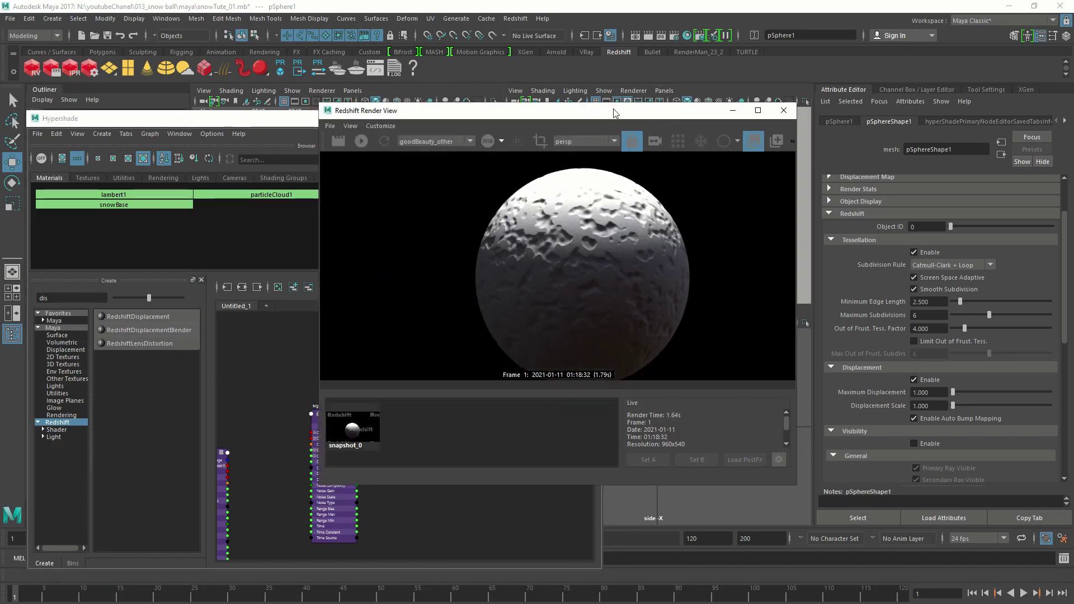
{"action": "left_click", "coordinate": [732, 110]}
{"action": "scroll", "coordinate": [502, 407], "scroll_direction": "up", "scroll_amount": 4}
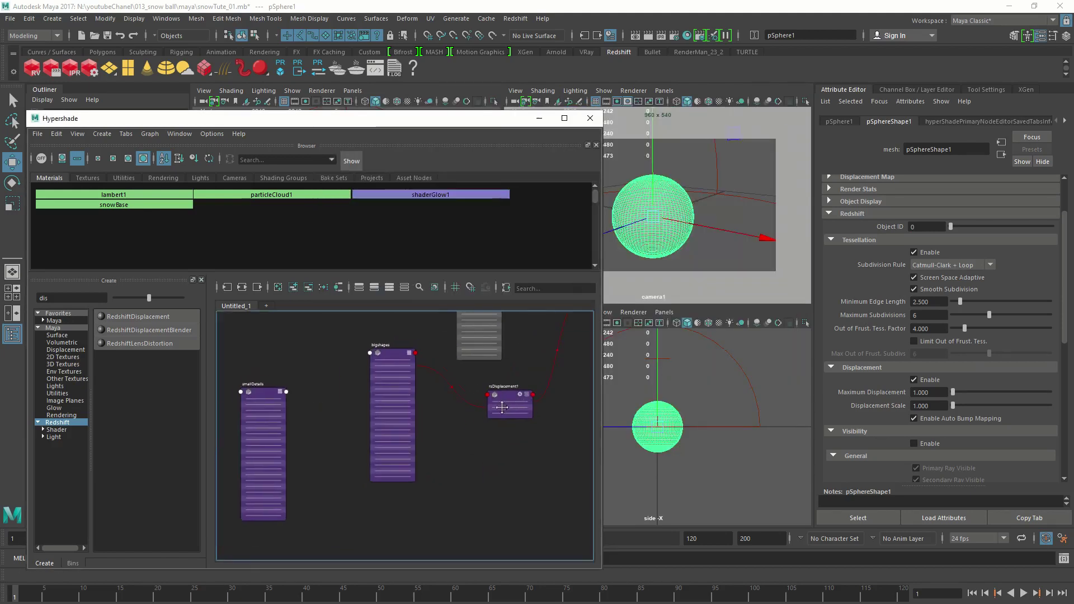
Step: Add a second displacement node, rsDisplacement2, with smallDetails as its texture map
{"action": "left_click", "coordinate": [165, 317]}
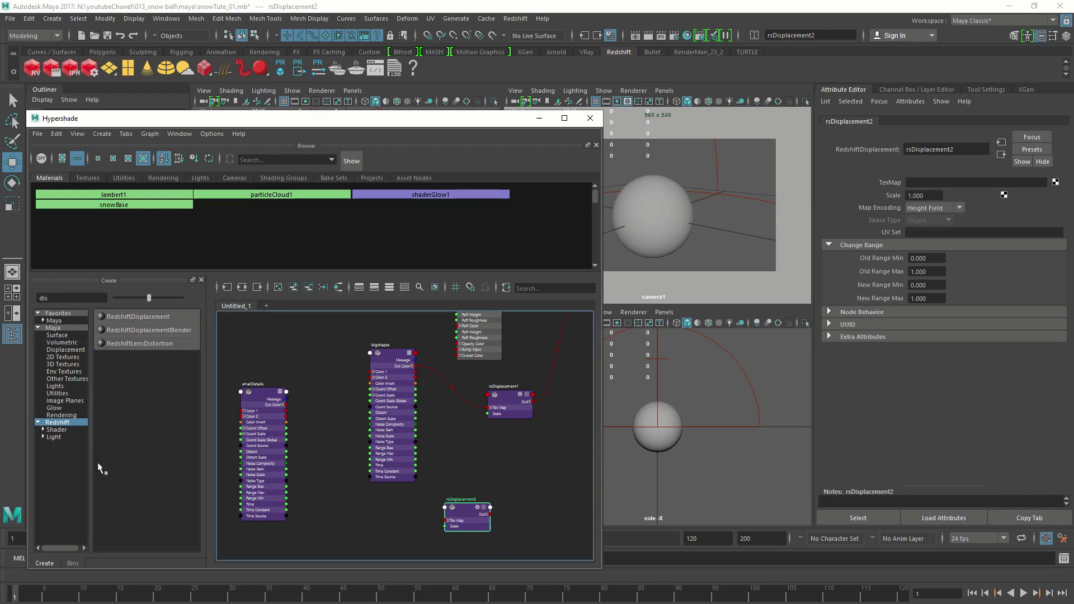
{"action": "middle_click_drag", "start_coordinate": [256, 393], "coordinate": [896, 183]}
{"action": "left_click", "coordinate": [263, 394]}
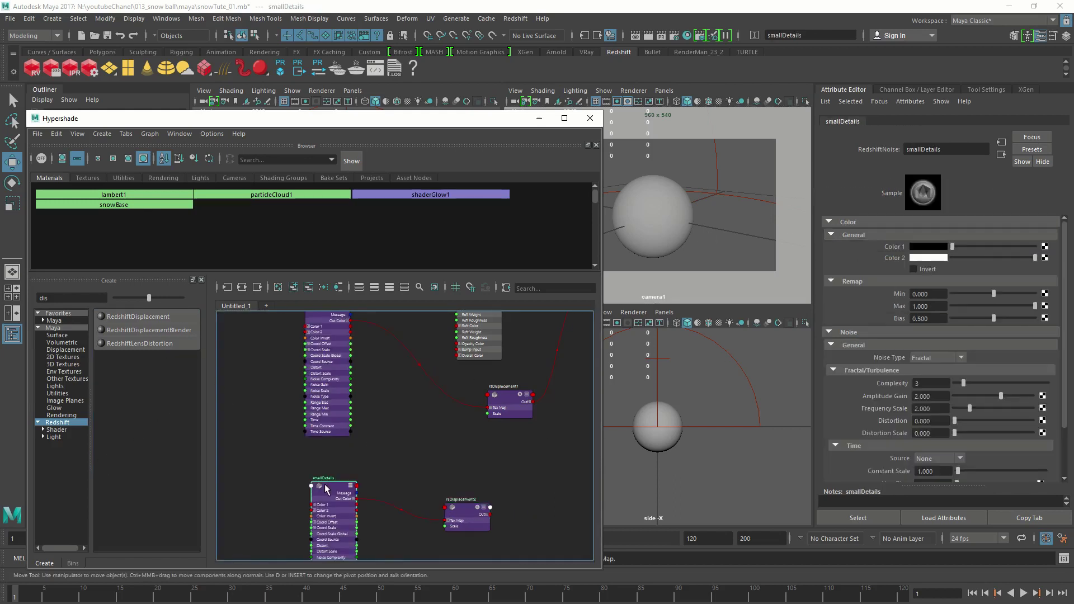
{"action": "left_click_drag", "start_coordinate": [354, 303], "coordinate": [423, 365]}
Step: Set smallDetails' Complexity to 8 and Frequency Scale to 4
{"action": "scroll", "coordinate": [424, 365], "scroll_direction": "up", "scroll_amount": 4}
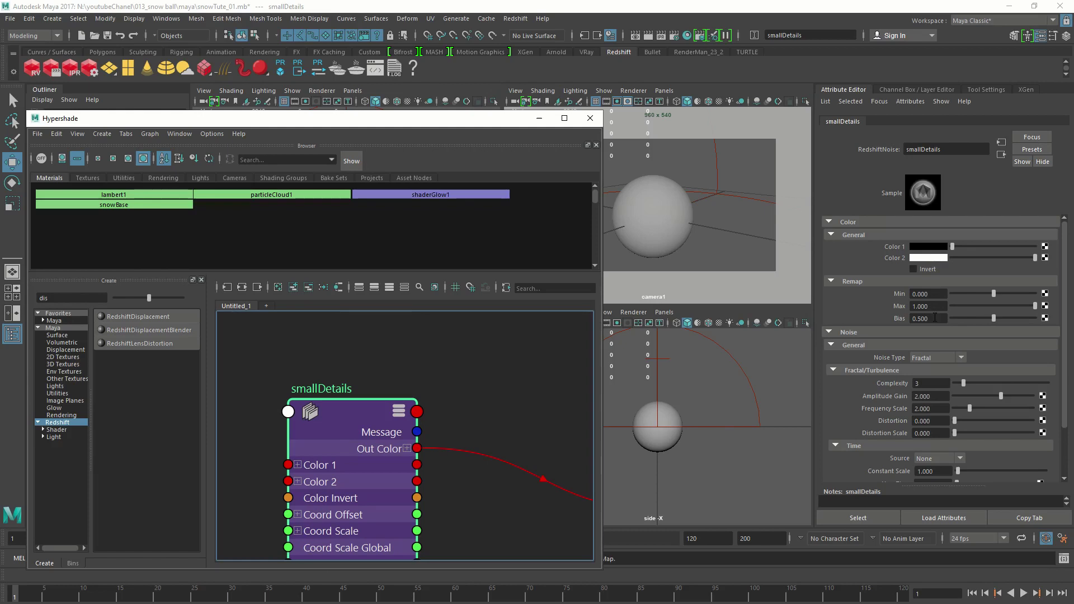
{"action": "left_click", "coordinate": [933, 383]}
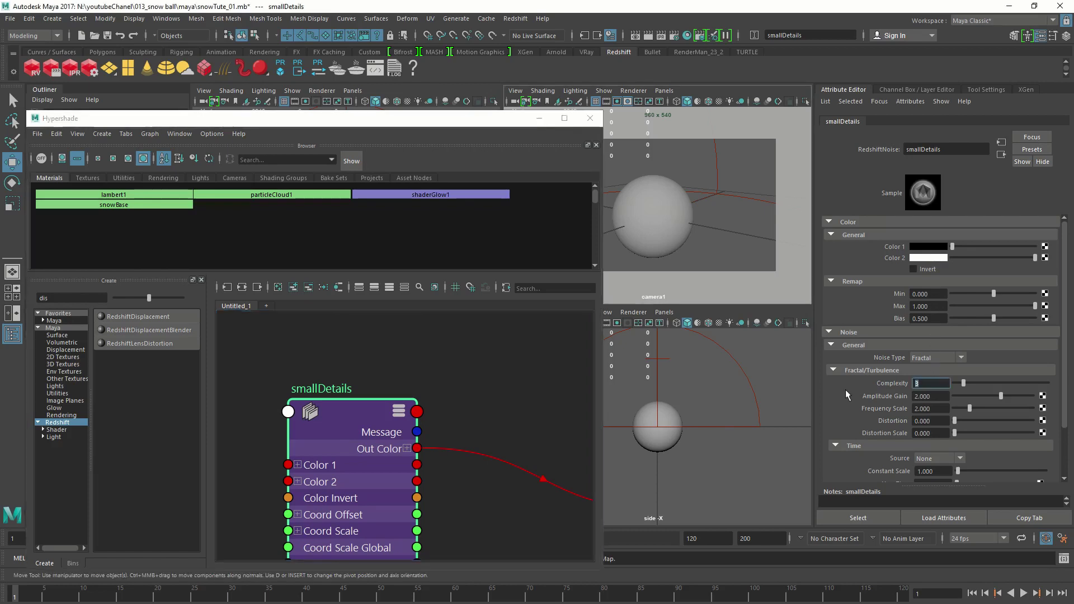
{"action": "type", "text": "8"}
{"action": "key", "text": "Return"}
{"action": "left_click", "coordinate": [931, 408]}
{"action": "type", "text": "4"}
{"action": "left_click", "coordinate": [938, 420]}
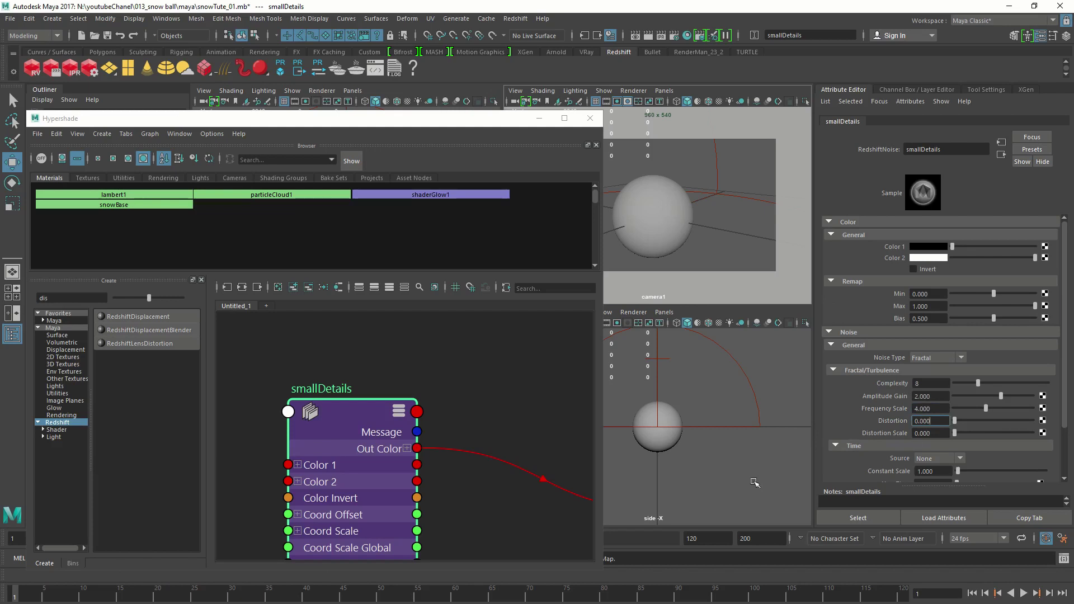
{"action": "scroll", "coordinate": [537, 411], "scroll_direction": "down", "scroll_amount": 3}
Step: Set rsDisplacement2's Scale to 0.2 and place it next to smallDetails
{"action": "middle_click_drag", "start_coordinate": [537, 407], "coordinate": [359, 401], "text": "alt"}
{"action": "scroll", "coordinate": [359, 401], "scroll_direction": "down", "scroll_amount": 2}
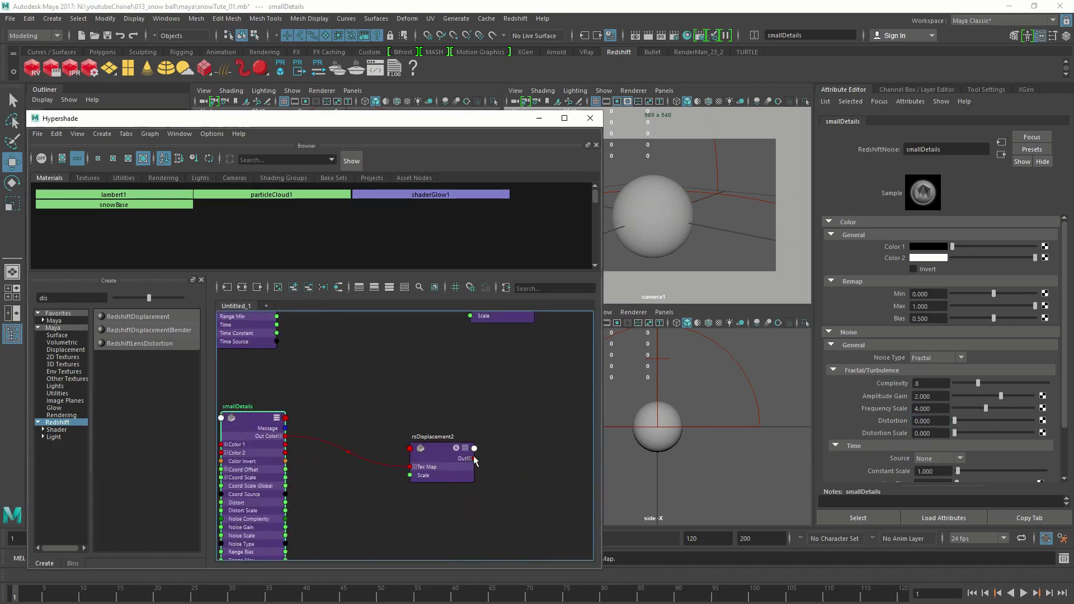
{"action": "left_click", "coordinate": [443, 453]}
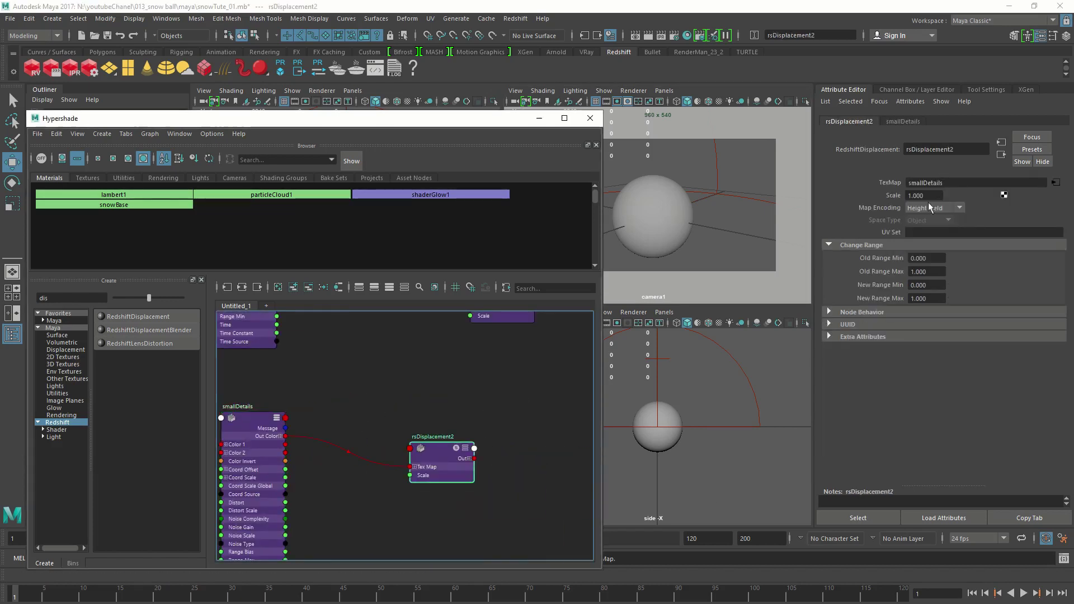
{"action": "left_click", "coordinate": [932, 196]}
{"action": "type", "text": "0.2"}
{"action": "key", "text": "Return"}
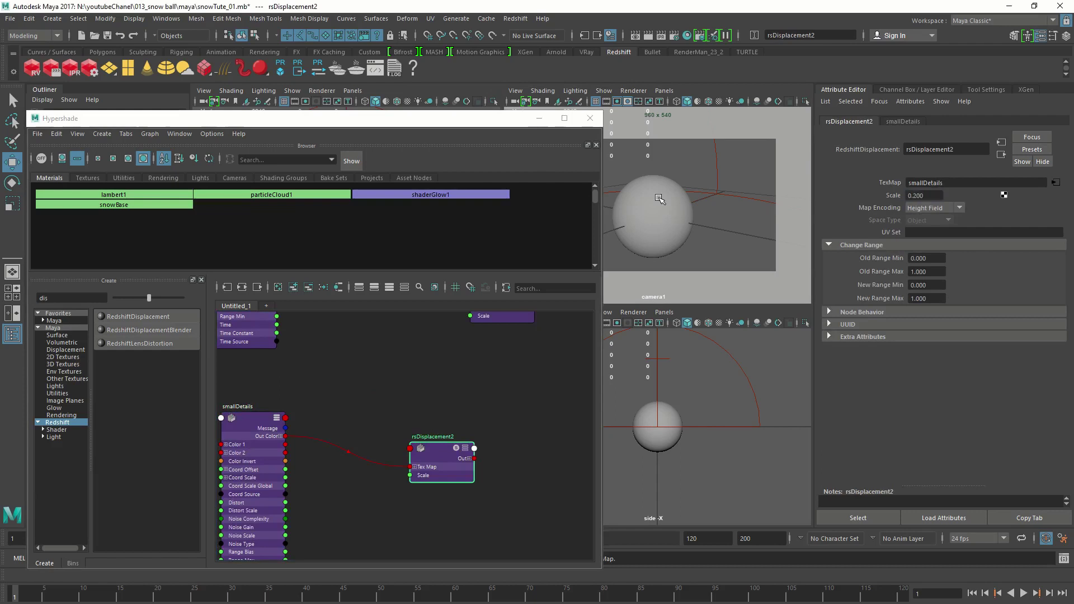
{"action": "middle_click_drag", "start_coordinate": [329, 391], "coordinate": [402, 442], "text": "alt"}
{"action": "scroll", "coordinate": [402, 442], "scroll_direction": "down", "scroll_amount": 3}
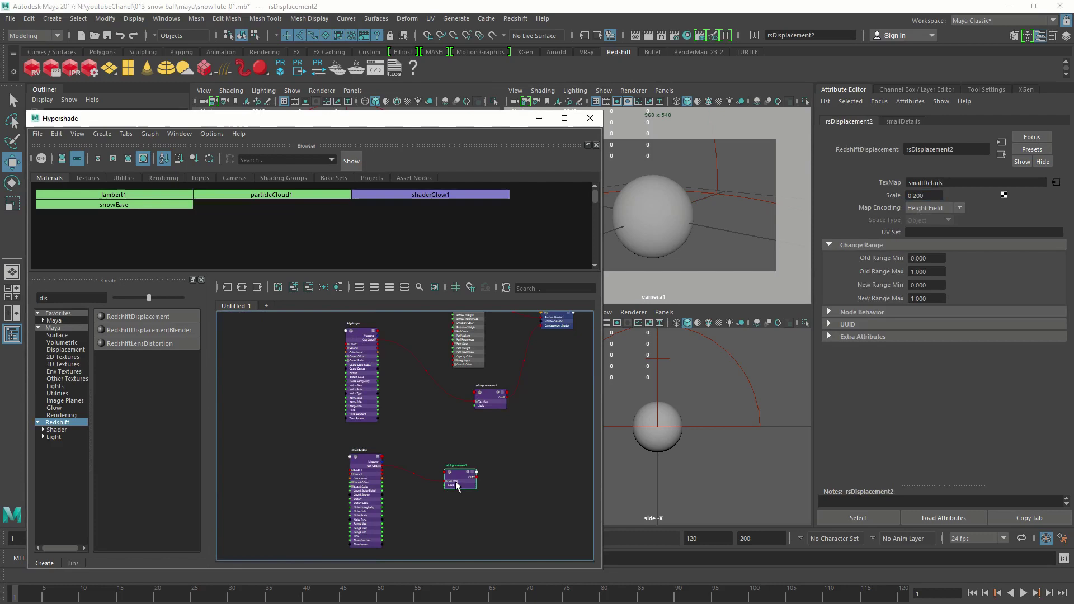
{"action": "left_click_drag", "start_coordinate": [459, 475], "coordinate": [477, 459]}
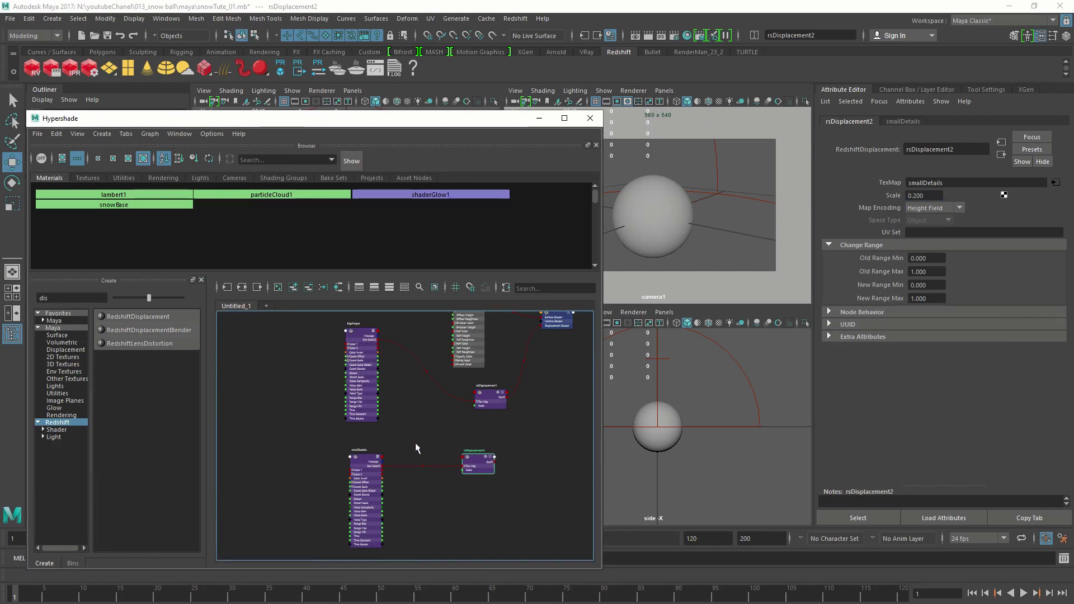
Step: Create a RedshiftDisplacementBlender and connect rsDisplacement1 to its Base Input
{"action": "left_click", "coordinate": [157, 330]}
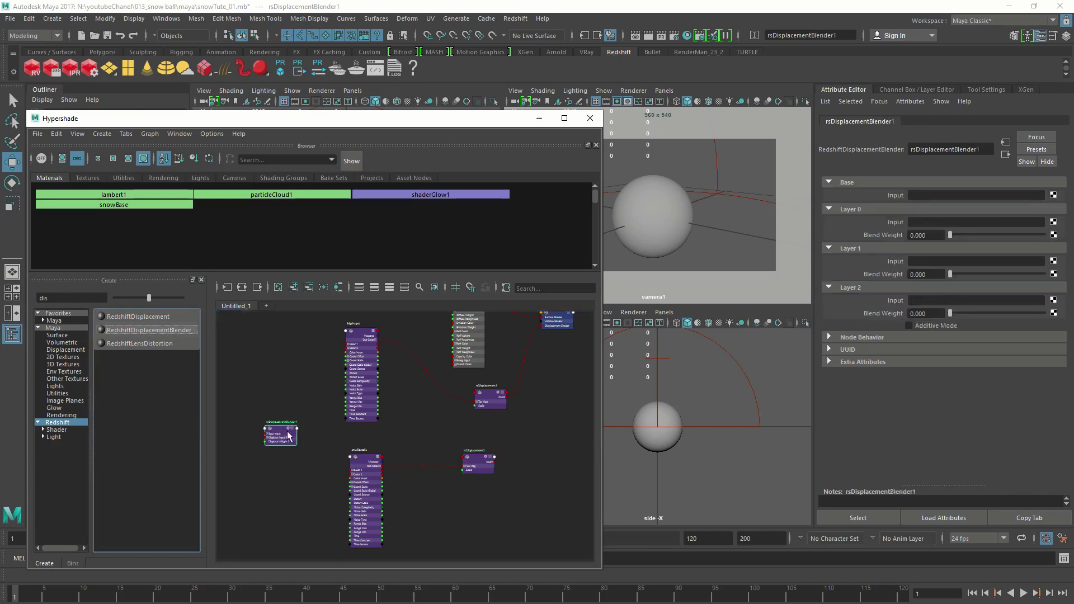
{"action": "middle_click_drag", "start_coordinate": [477, 445], "coordinate": [362, 469], "text": "alt"}
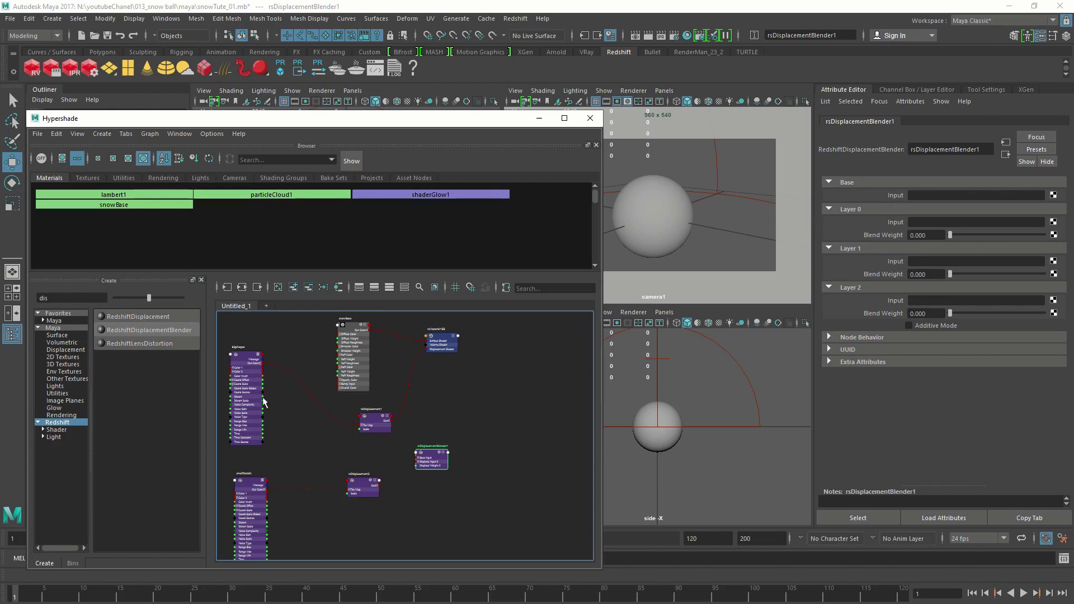
{"action": "scroll", "coordinate": [216, 355], "scroll_direction": "up", "scroll_amount": 2}
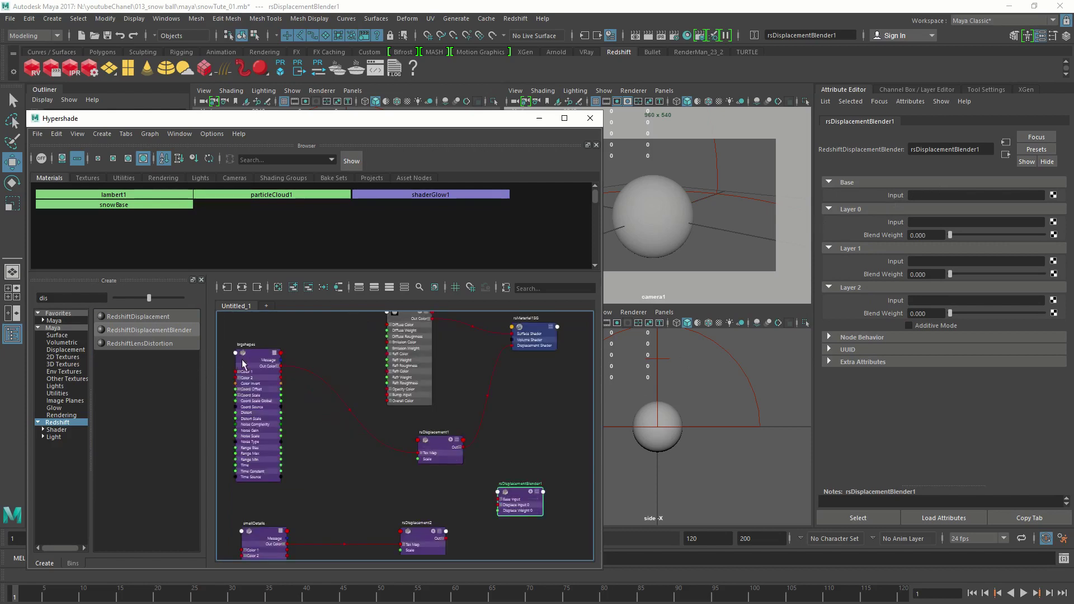
{"action": "left_click", "coordinate": [432, 446]}
{"action": "left_click", "coordinate": [516, 496]}
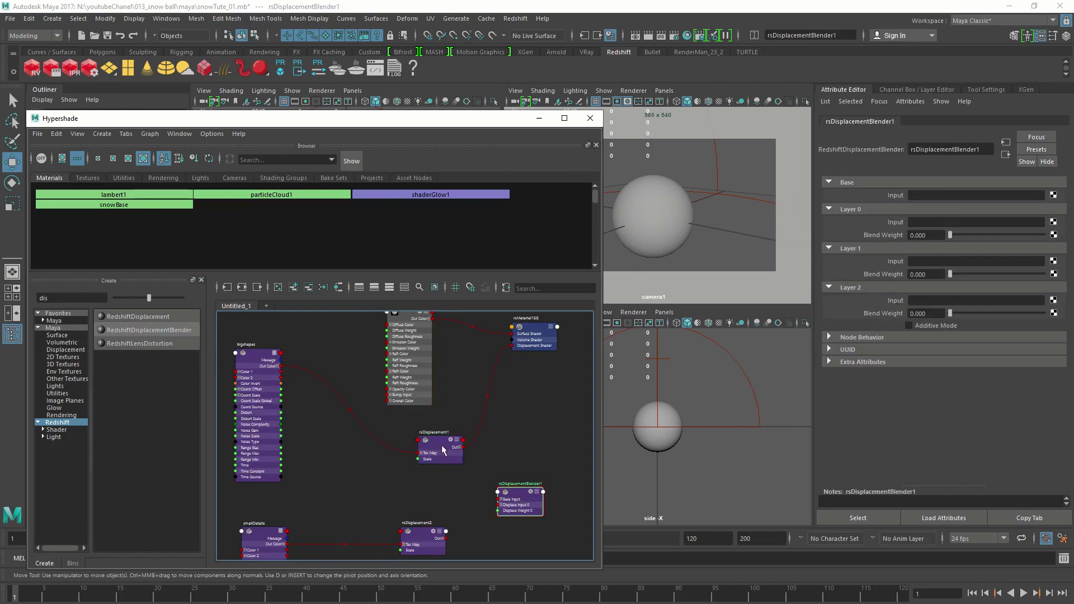
{"action": "middle_click_drag", "start_coordinate": [443, 451], "coordinate": [889, 195]}
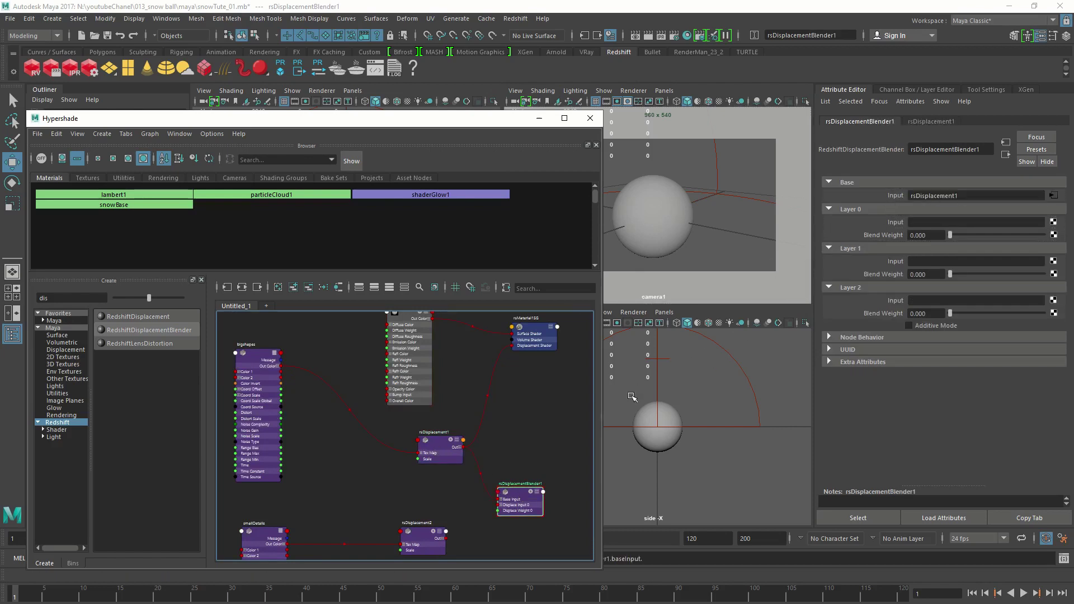
Step: Connect rsDisplacement2 to Layer 0 Input with a Blend Weight of 0.5
{"action": "middle_click_drag", "start_coordinate": [521, 461], "coordinate": [506, 392], "text": "alt"}
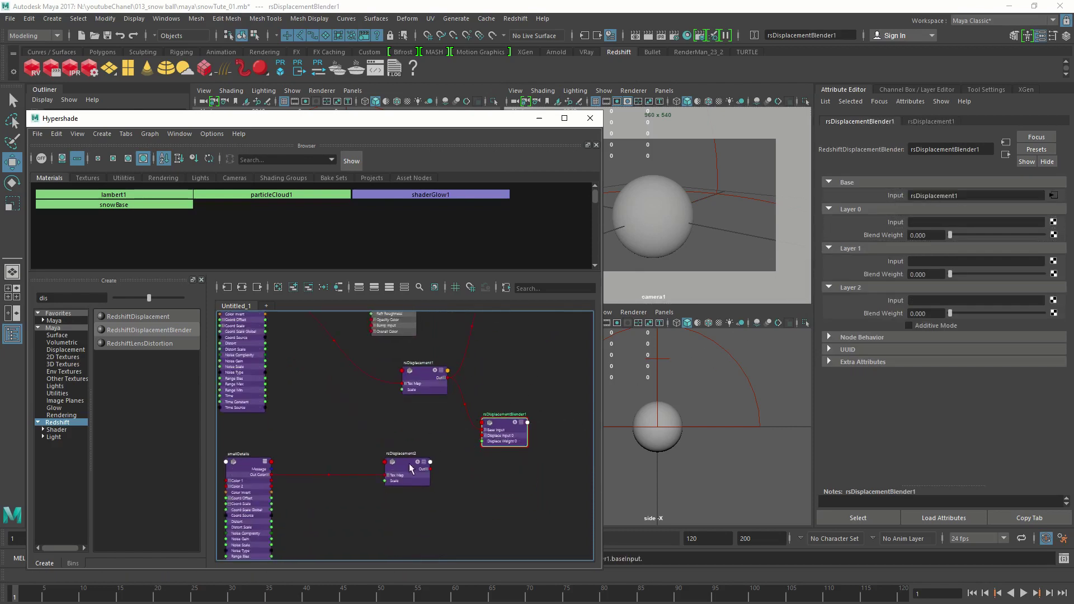
{"action": "middle_click_drag", "start_coordinate": [407, 463], "coordinate": [878, 223]}
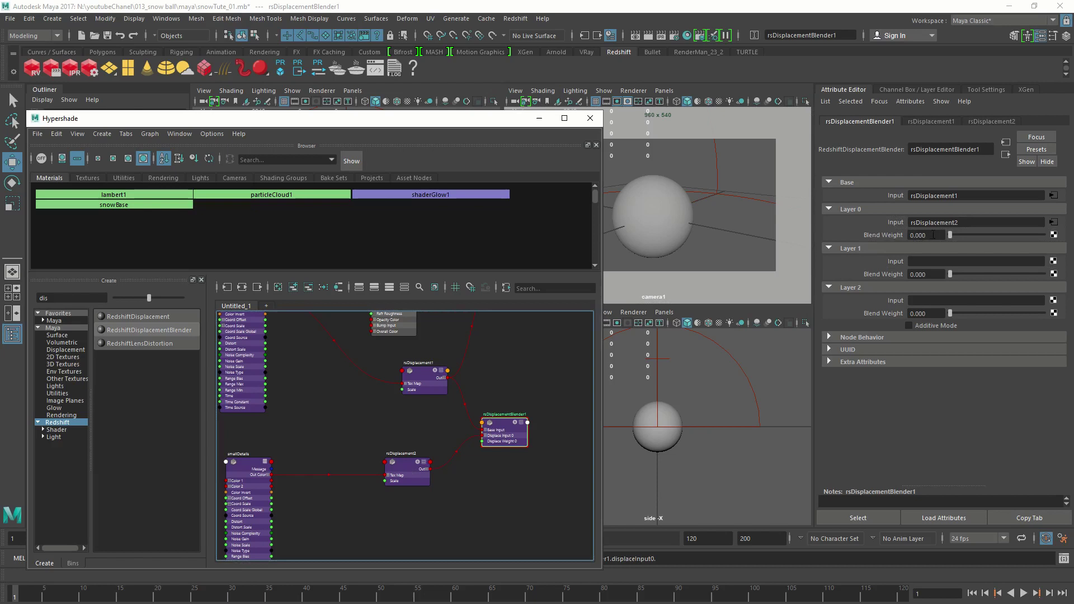
{"action": "left_click_drag", "start_coordinate": [933, 235], "coordinate": [871, 239]}
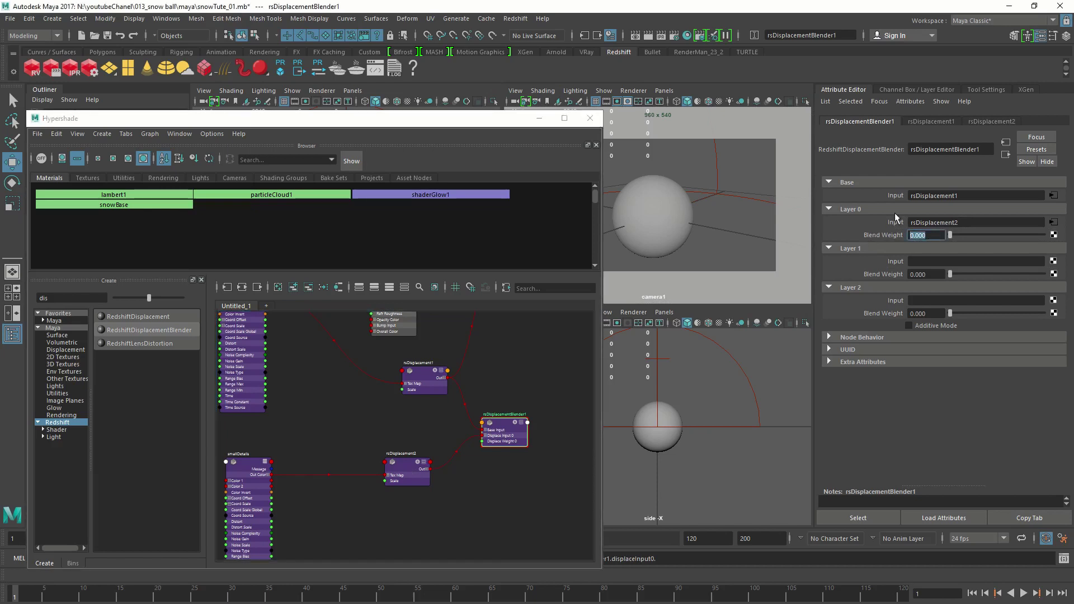
{"action": "type", "text": "0.5"}
{"action": "key", "text": "Return"}
Step: Plug rsDisplacementBlender1 into rsMaterial1SG's Displacement mat. slot
{"action": "middle_click_drag", "start_coordinate": [526, 401], "coordinate": [425, 484]}
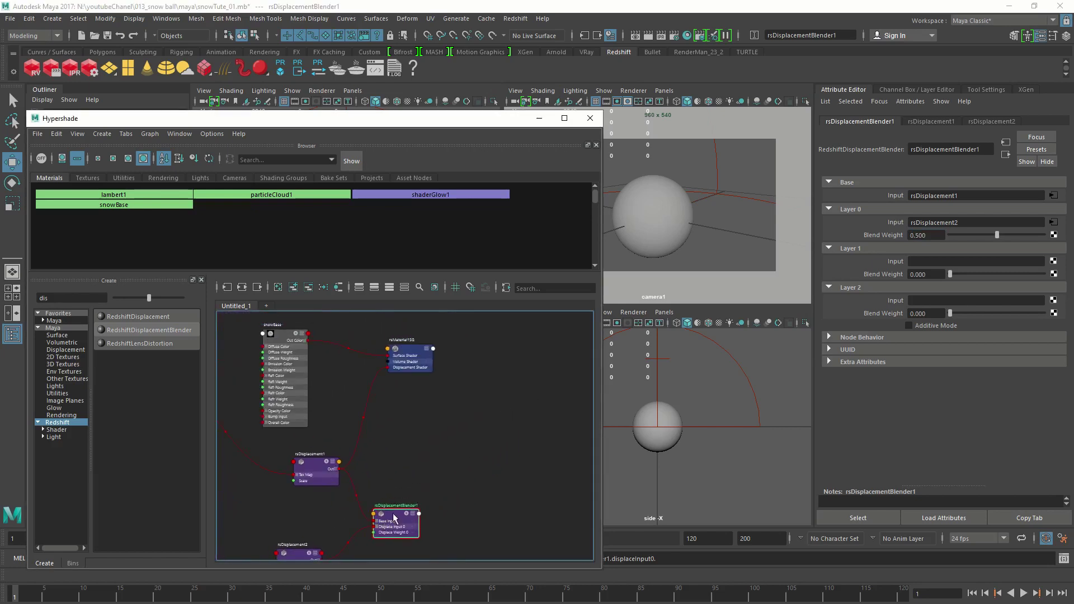
{"action": "left_click_drag", "start_coordinate": [394, 514], "coordinate": [394, 491]}
{"action": "left_click_drag", "start_coordinate": [411, 354], "coordinate": [447, 356]}
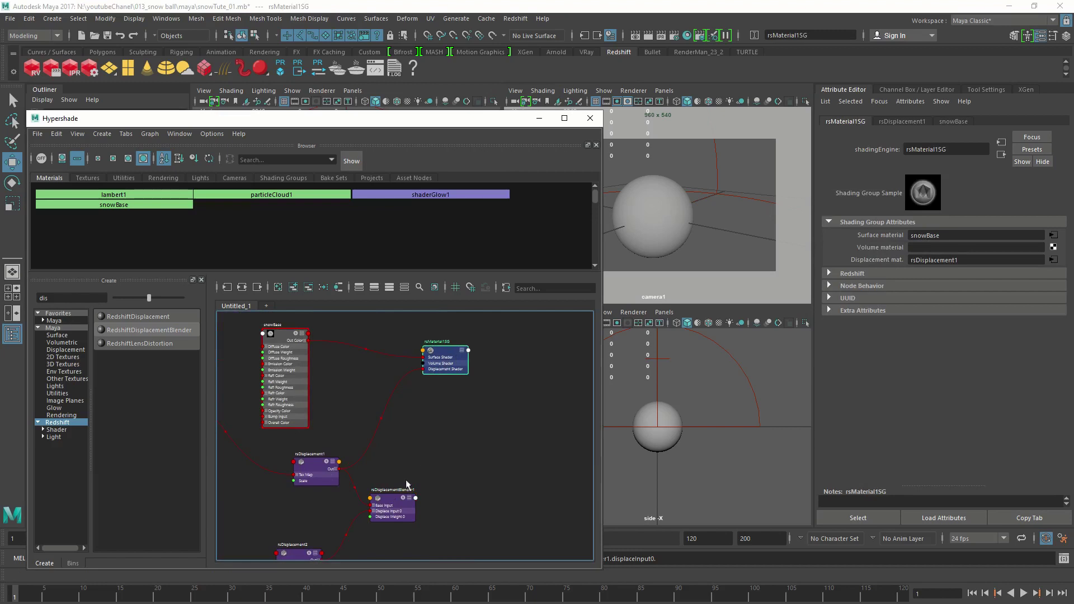
{"action": "middle_click_drag", "start_coordinate": [817, 264], "coordinate": [870, 260]}
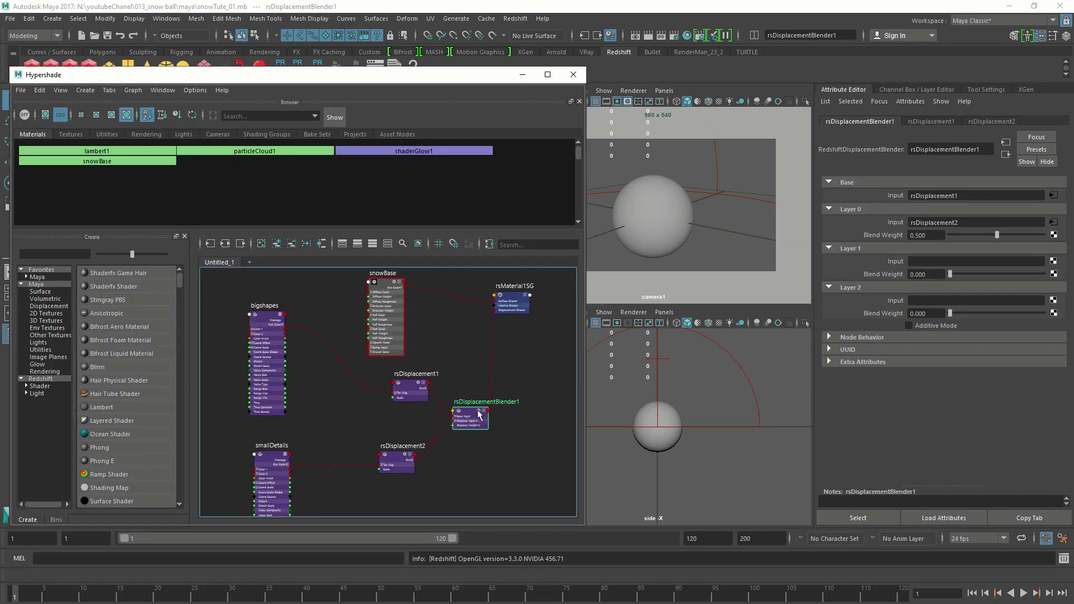
Step: Turn on Additive Mode for rsDisplacementBlender1
{"action": "left_click_drag", "start_coordinate": [477, 417], "coordinate": [482, 418]}
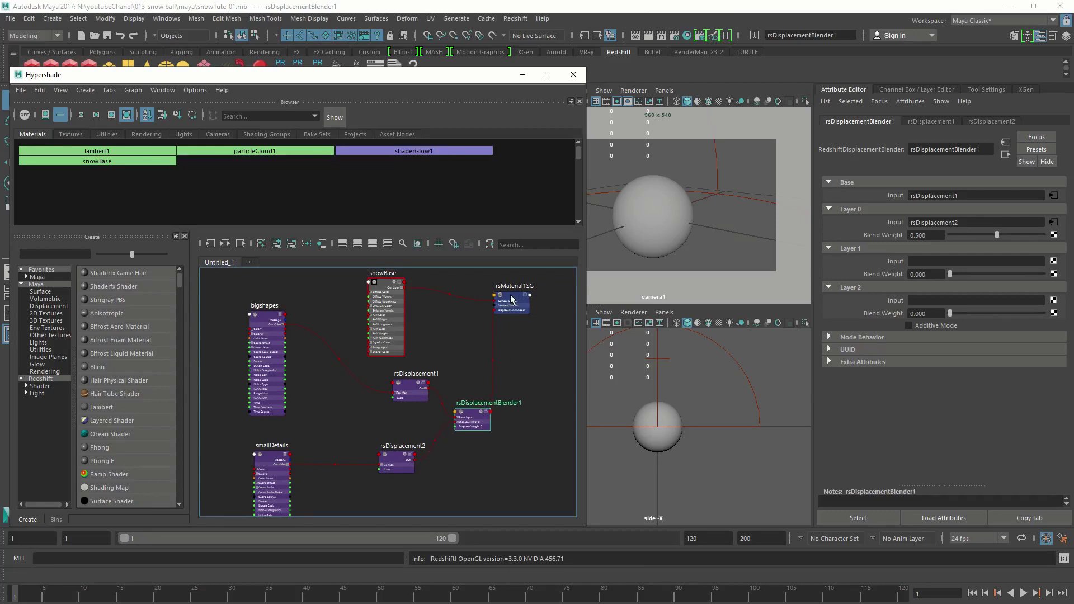
{"action": "left_click_drag", "start_coordinate": [511, 295], "coordinate": [516, 295]}
{"action": "left_click", "coordinate": [845, 122]}
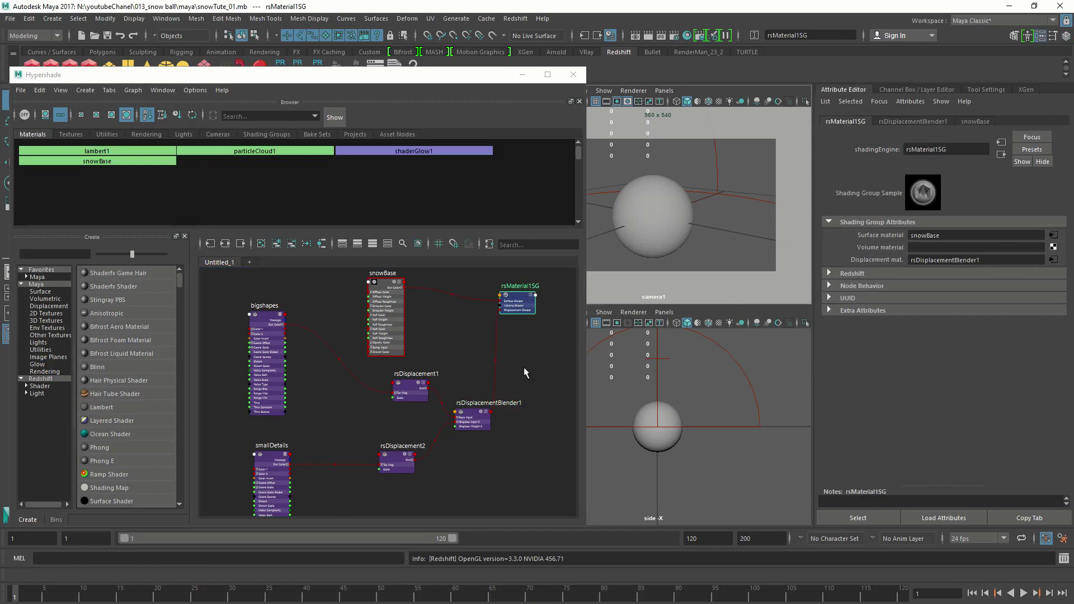
{"action": "left_click", "coordinate": [477, 415]}
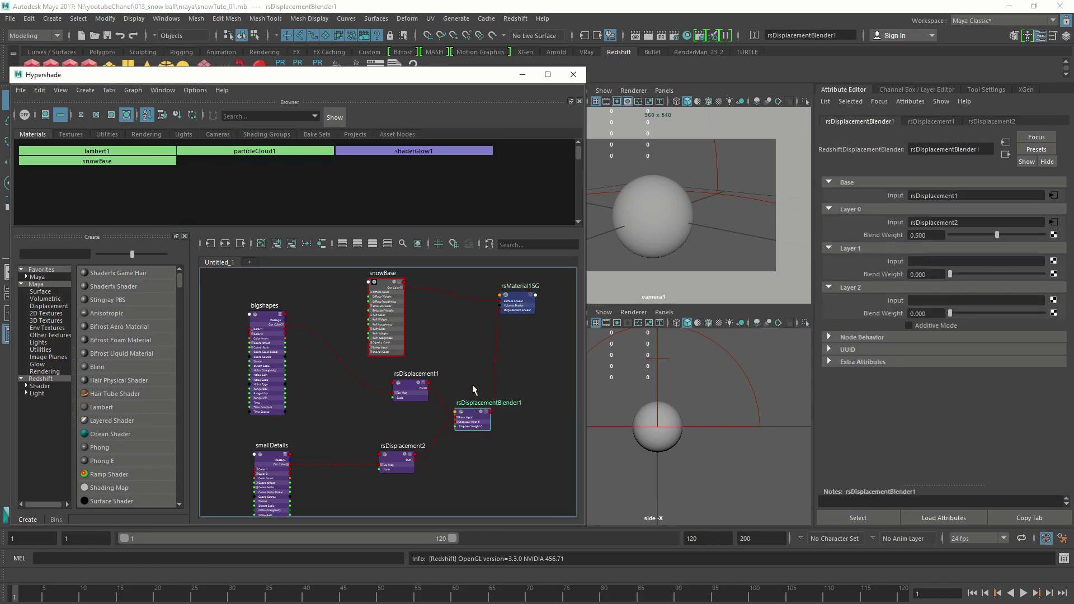
{"action": "left_click", "coordinate": [909, 326]}
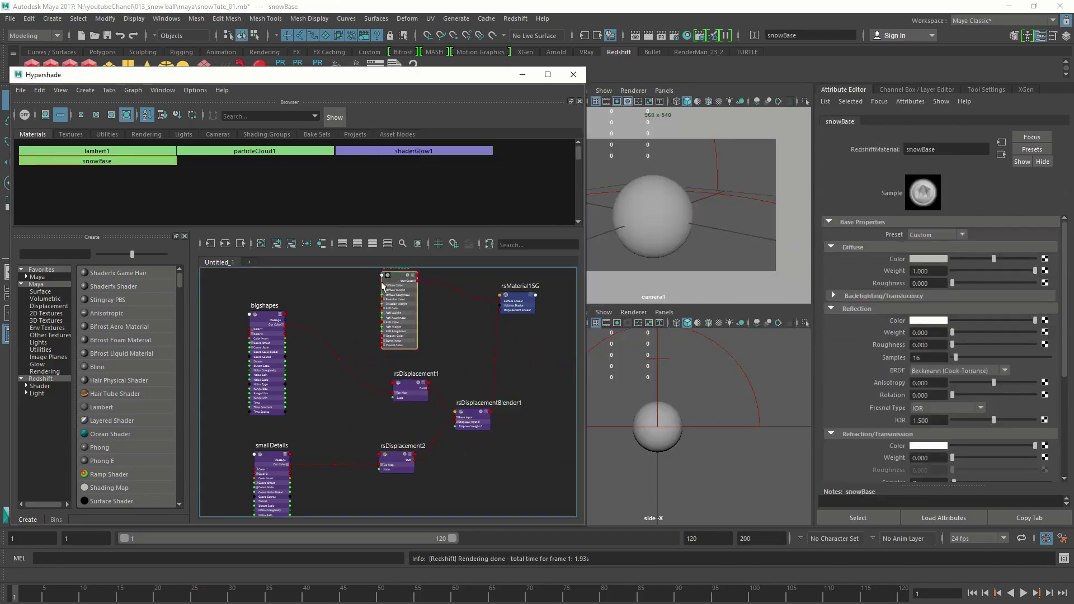
Step: Select the snowBase material node to show its Diffuse, Reflection and Refraction settings
{"action": "left_click_drag", "start_coordinate": [399, 286], "coordinate": [383, 287]}
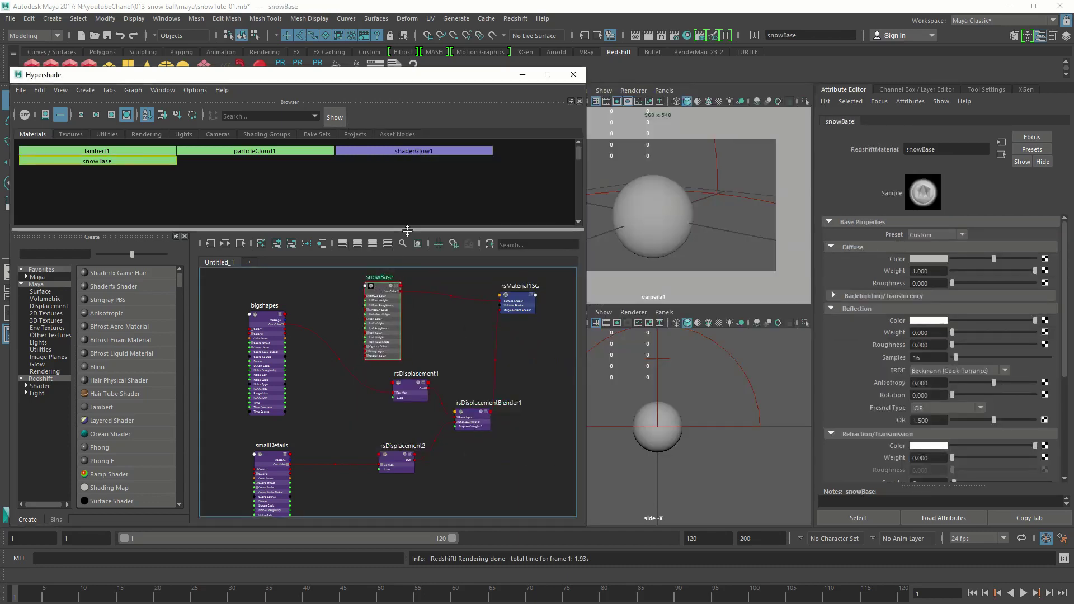
Step: Brighten snowBase's diffuse colour to V 0.9 and set diffuse roughness to 0.5
{"action": "left_click_drag", "start_coordinate": [952, 333], "coordinate": [1031, 330]}
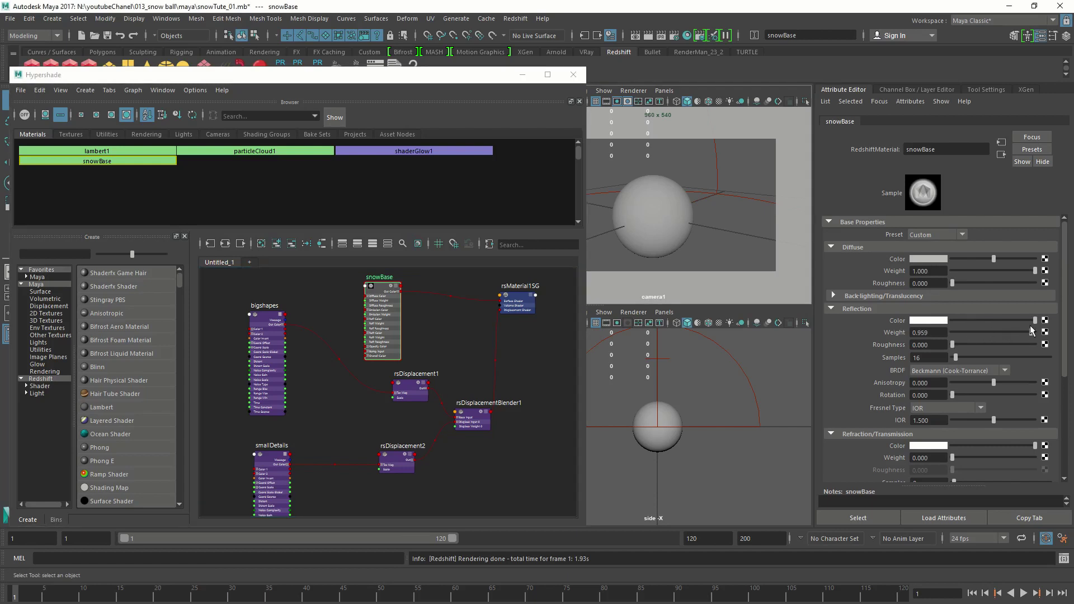
{"action": "left_click", "coordinate": [936, 259]}
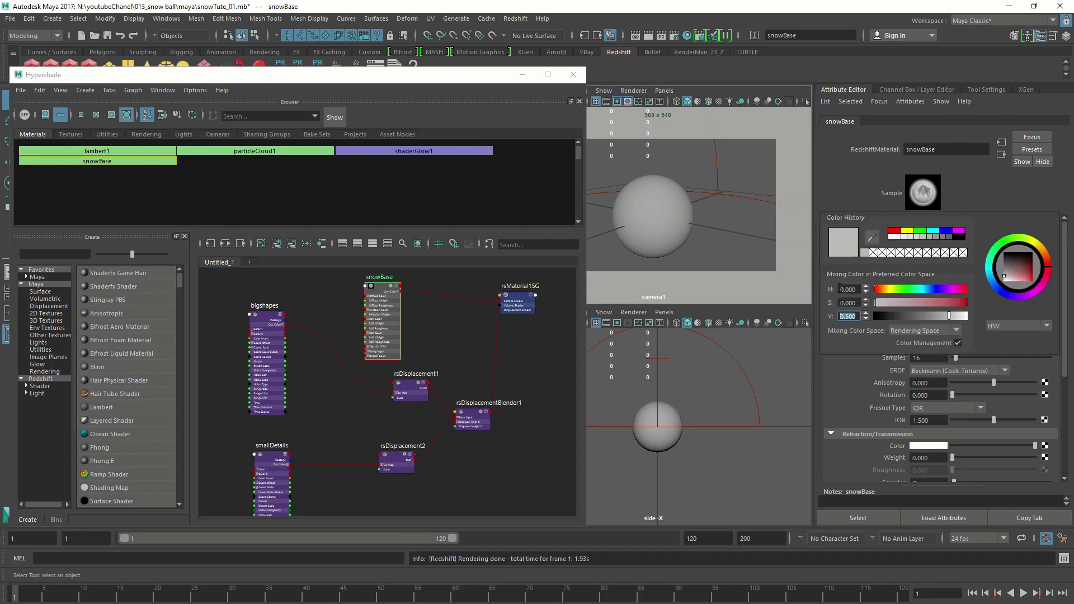
{"action": "type", "text": "1"}
{"action": "type", "text": "9"}
{"action": "key", "text": "Return"}
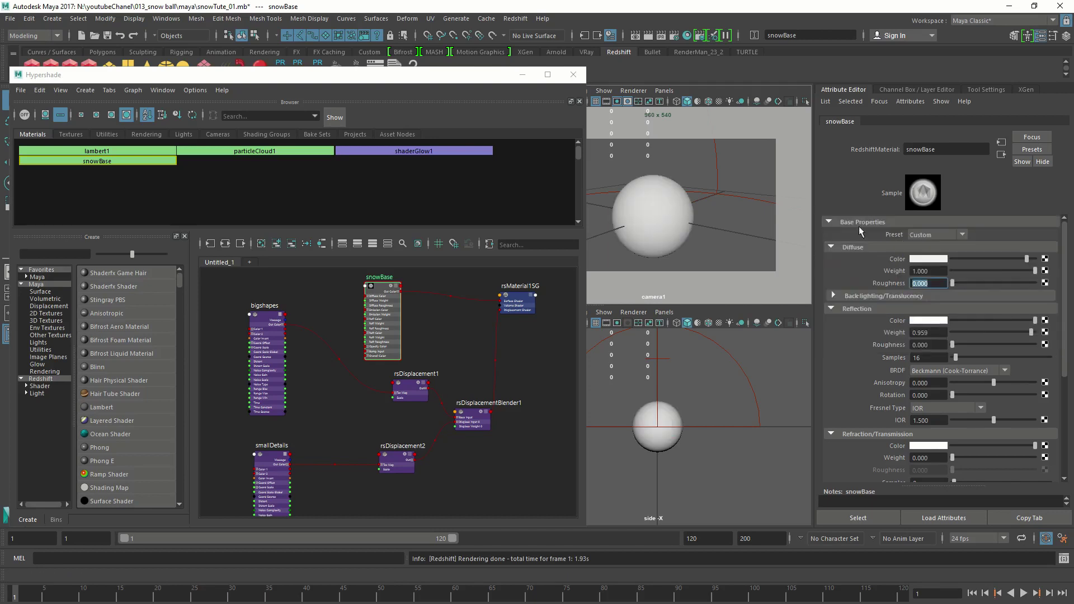
{"action": "type", "text": ".5"}
{"action": "left_click", "coordinate": [929, 270]}
Step: Set snowBase's reflection weight to 0.25 and reflection roughness to 0.5
{"action": "left_click", "coordinate": [925, 321]}
{"action": "double_click", "coordinate": [936, 332]}
{"action": "type", "text": ".2"}
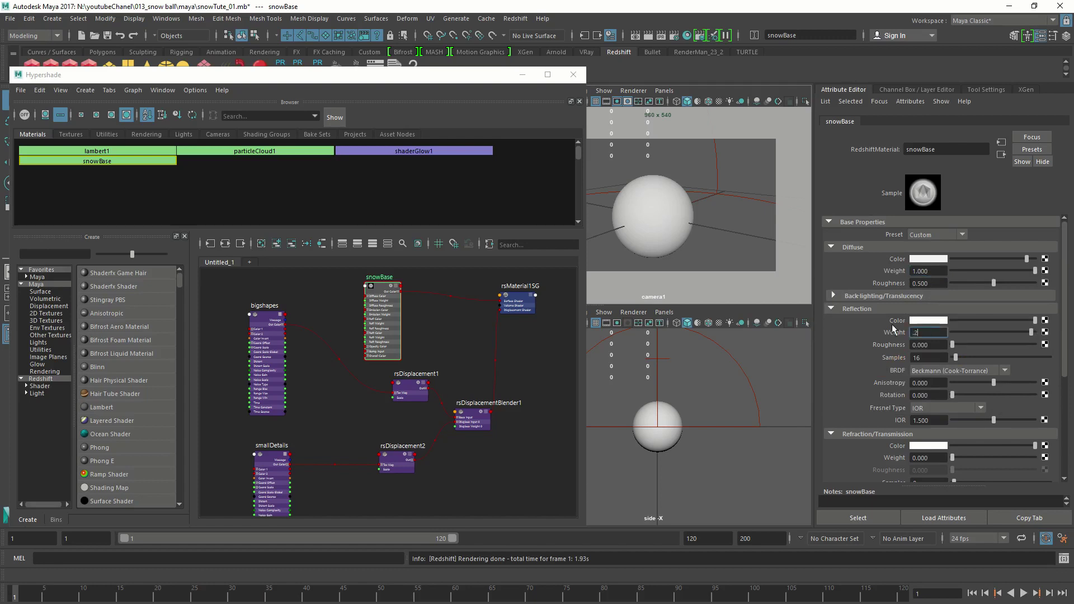
{"action": "type", "text": "5"}
{"action": "left_click", "coordinate": [933, 345]}
{"action": "double_click", "coordinate": [933, 339]}
{"action": "type", "text": ".5"}
{"action": "key", "text": "Tab"}
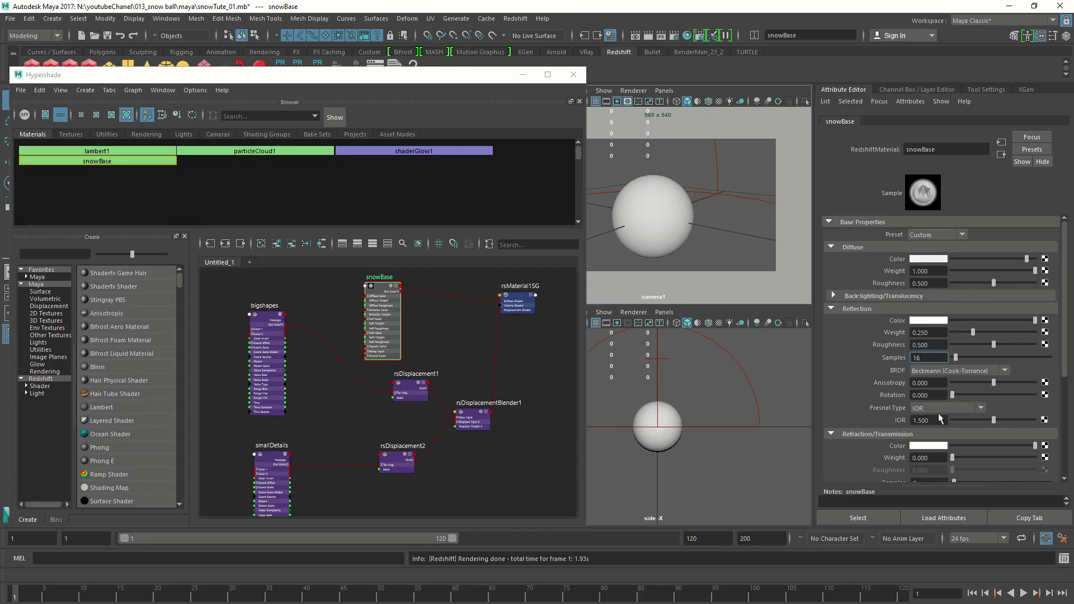
Step: Set snowBase's reflection IOR to 2
{"action": "double_click", "coordinate": [928, 421]}
{"action": "type", "text": "2"}
{"action": "key", "text": "Tab"}
Step: Set Sub-Surface Multiple Scattering Amount to 1 and open the Layer 1 colour swatch
{"action": "scroll", "coordinate": [931, 438], "scroll_direction": "down", "scroll_amount": 5}
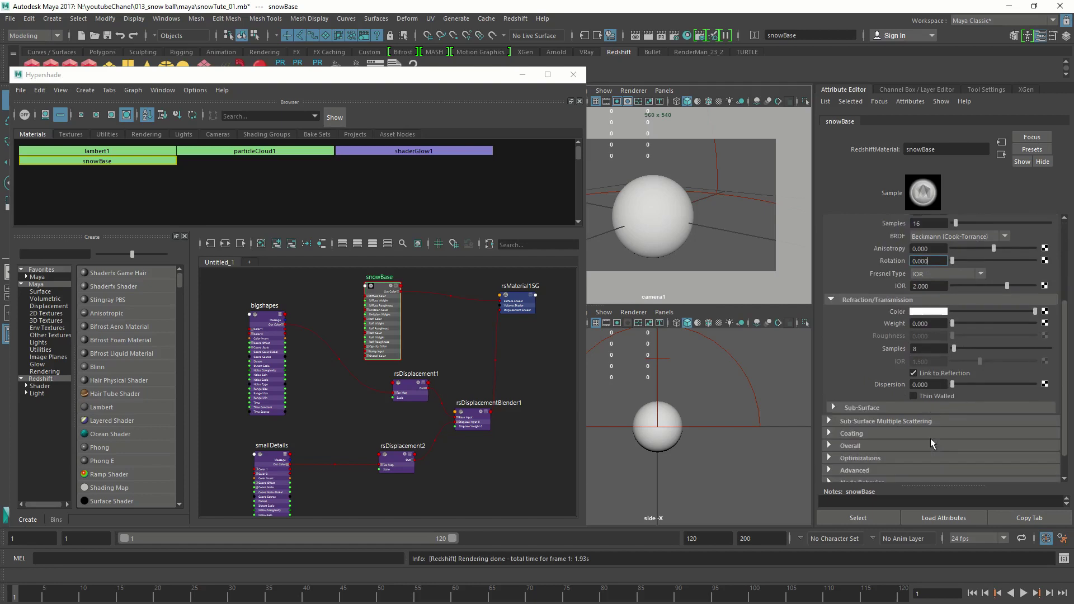
{"action": "scroll", "coordinate": [897, 424], "scroll_direction": "down", "scroll_amount": 1}
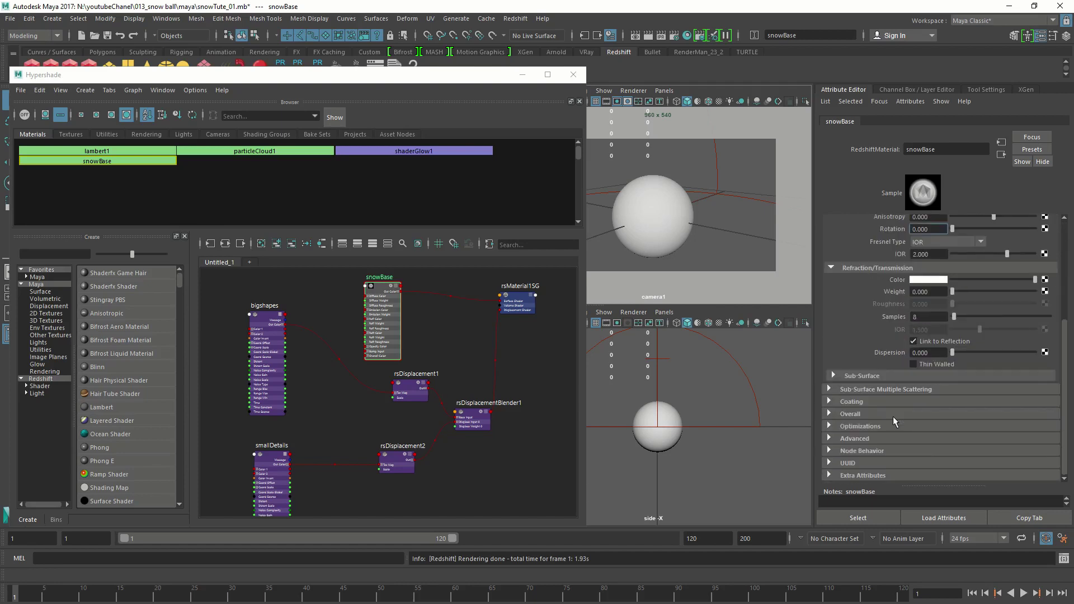
{"action": "left_click", "coordinate": [855, 388]}
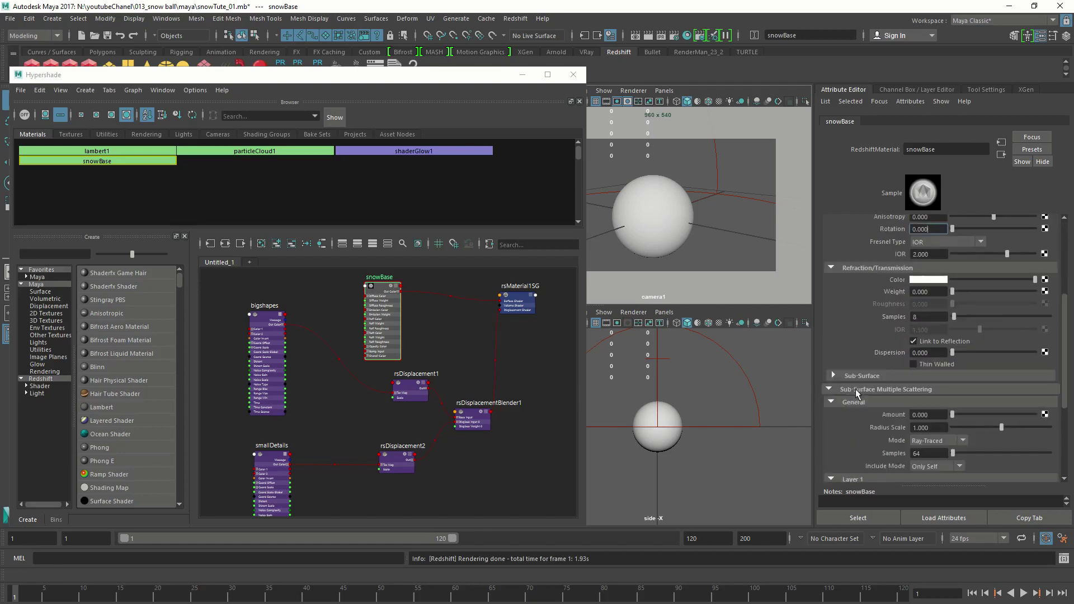
{"action": "scroll", "coordinate": [876, 386], "scroll_direction": "down", "scroll_amount": 2}
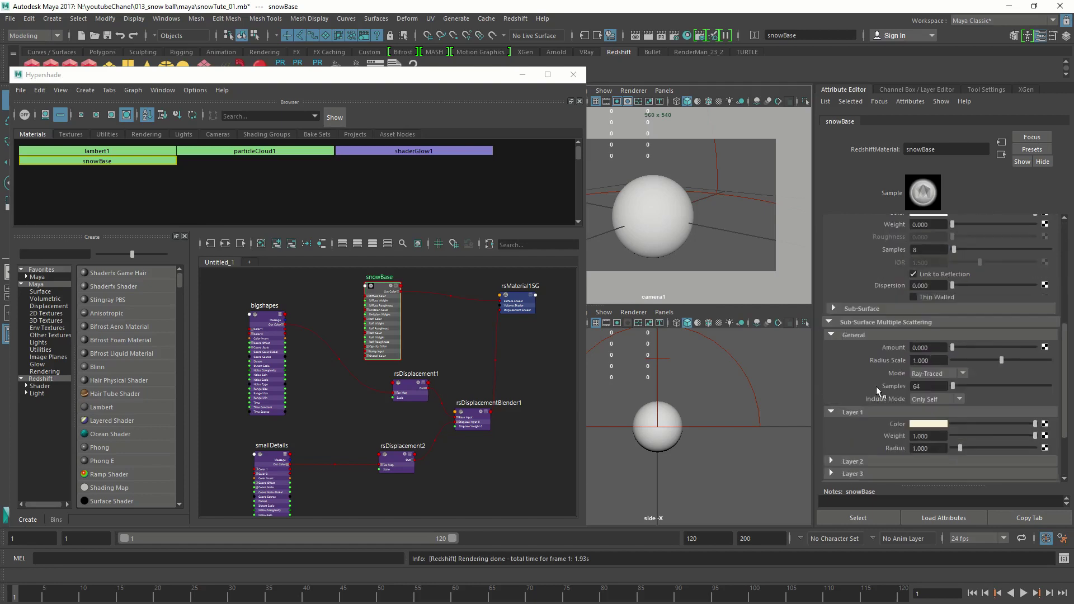
{"action": "double_click", "coordinate": [931, 349]}
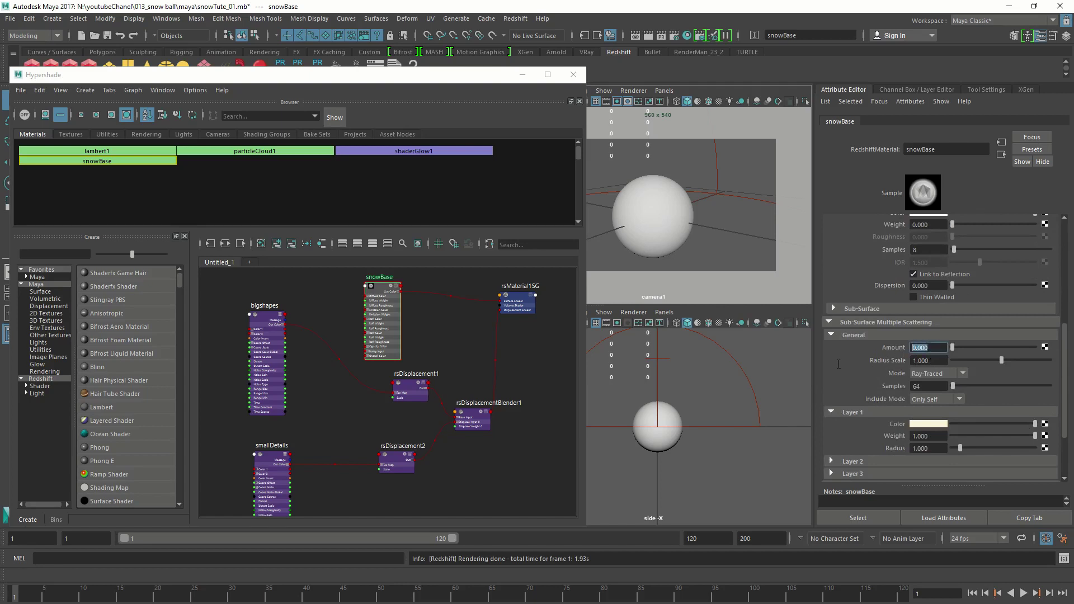
{"action": "type", "text": "1"}
{"action": "left_click", "coordinate": [933, 361]}
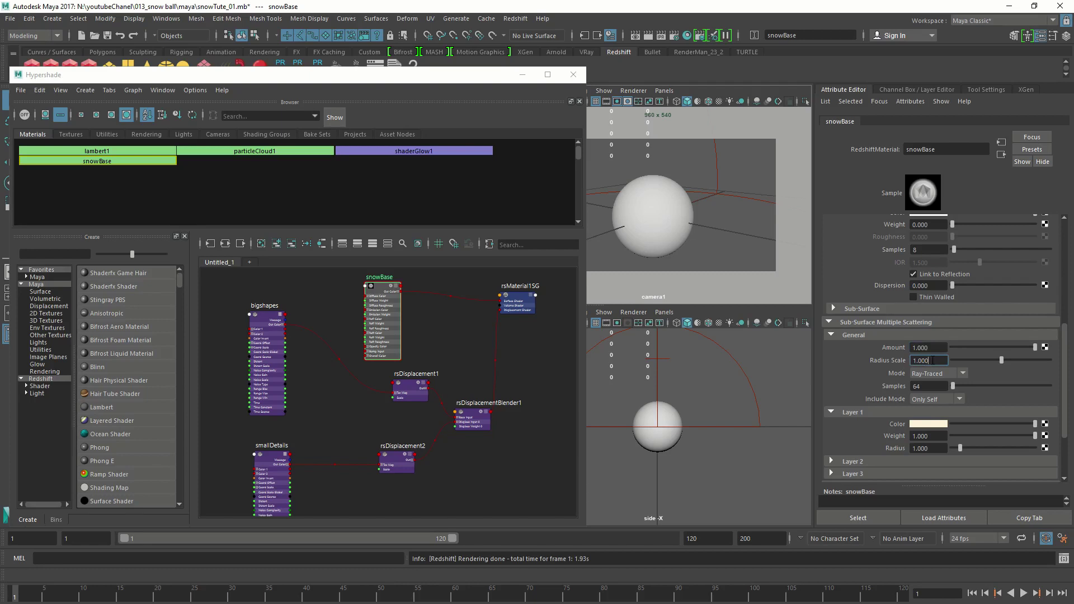
{"action": "scroll", "coordinate": [892, 415], "scroll_direction": "down", "scroll_amount": 2}
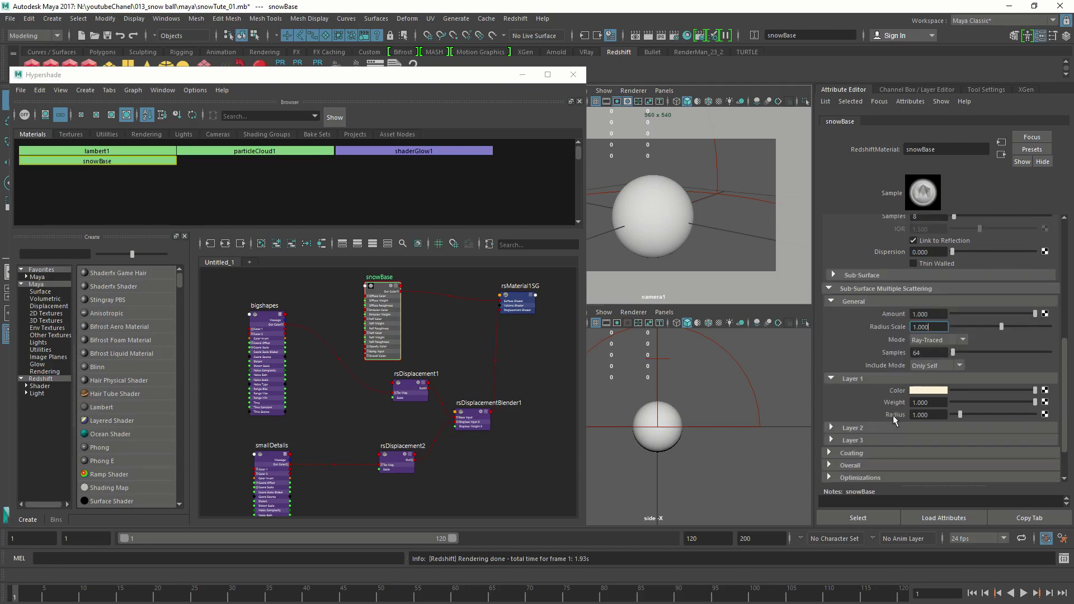
{"action": "left_click", "coordinate": [928, 391]}
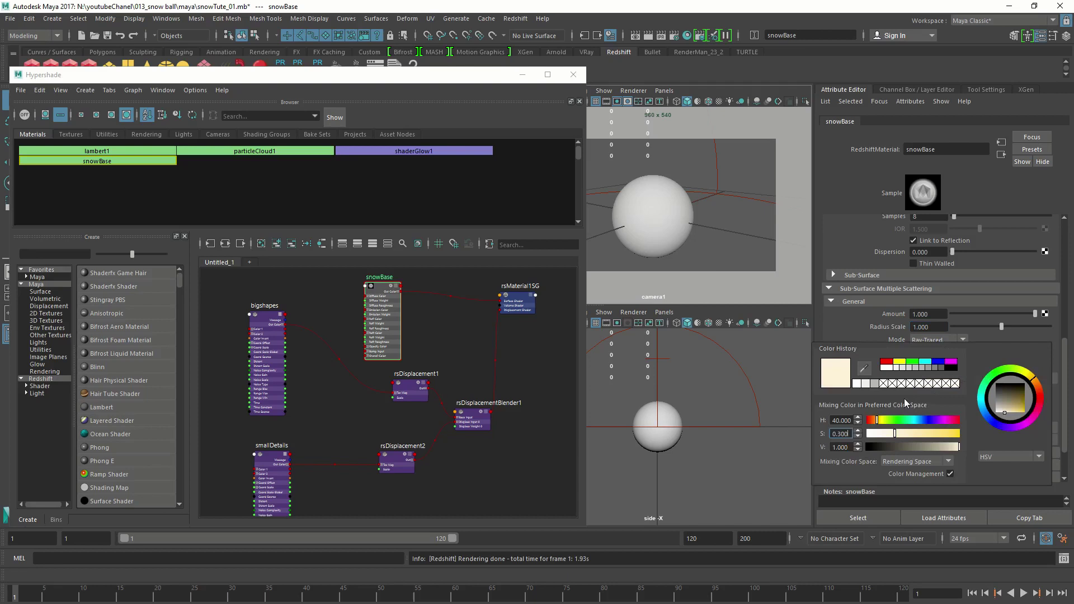
Step: Drop the Layer 1 colour saturation to 0 for pure white, then shift the Redshift Render View left
{"action": "left_click_drag", "start_coordinate": [898, 439], "coordinate": [868, 438]}
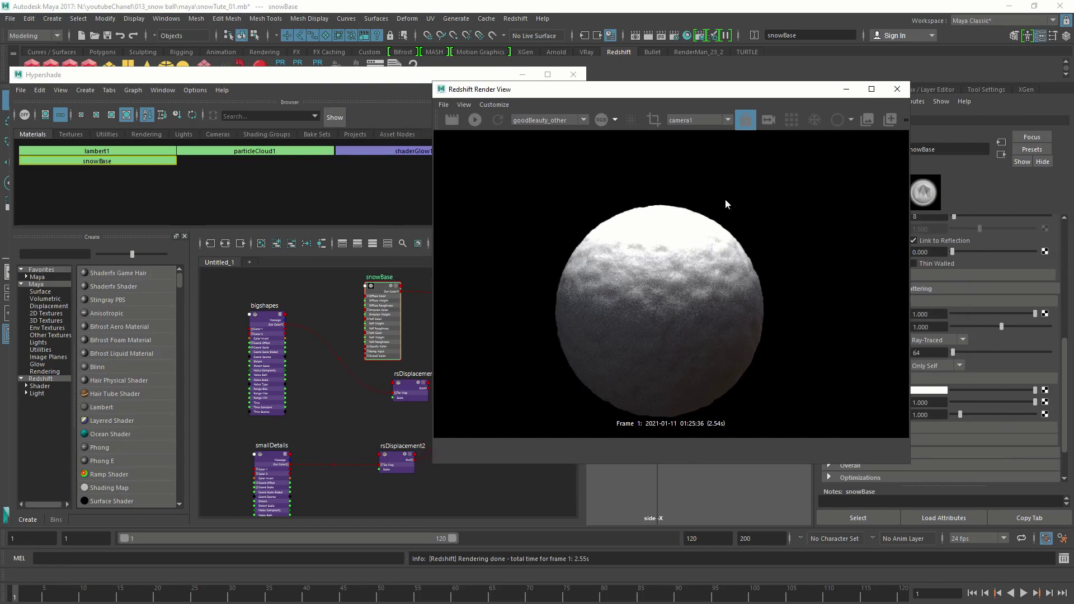
{"action": "left_click_drag", "start_coordinate": [753, 90], "coordinate": [347, 162]}
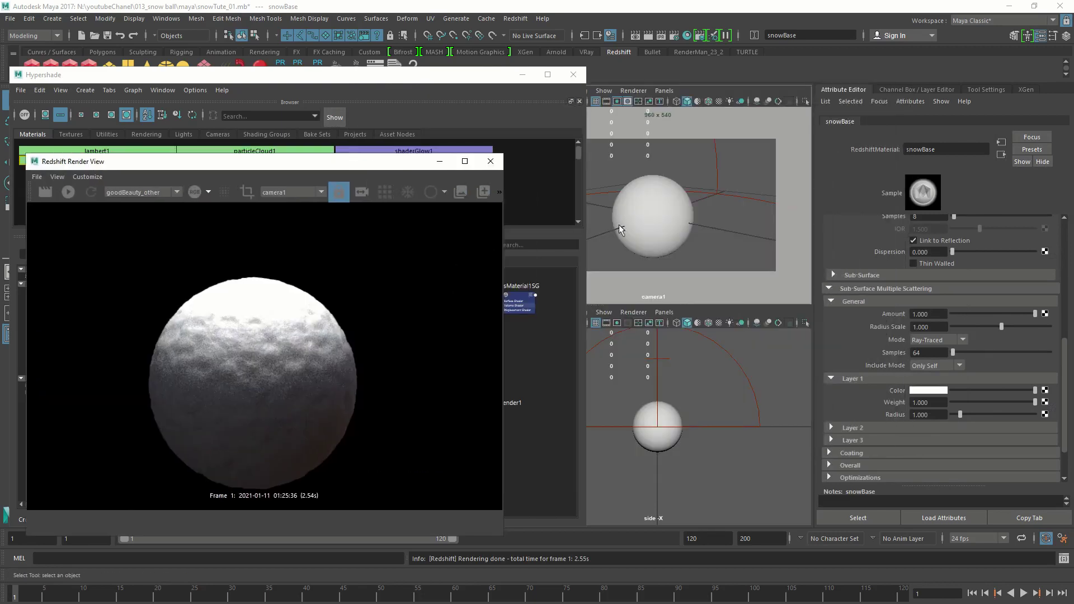
Step: Restart the live Redshift IPR render and switch the side view to the persp camera
{"action": "left_click", "coordinate": [664, 312]}
{"action": "mouse_move", "coordinate": [689, 324]}
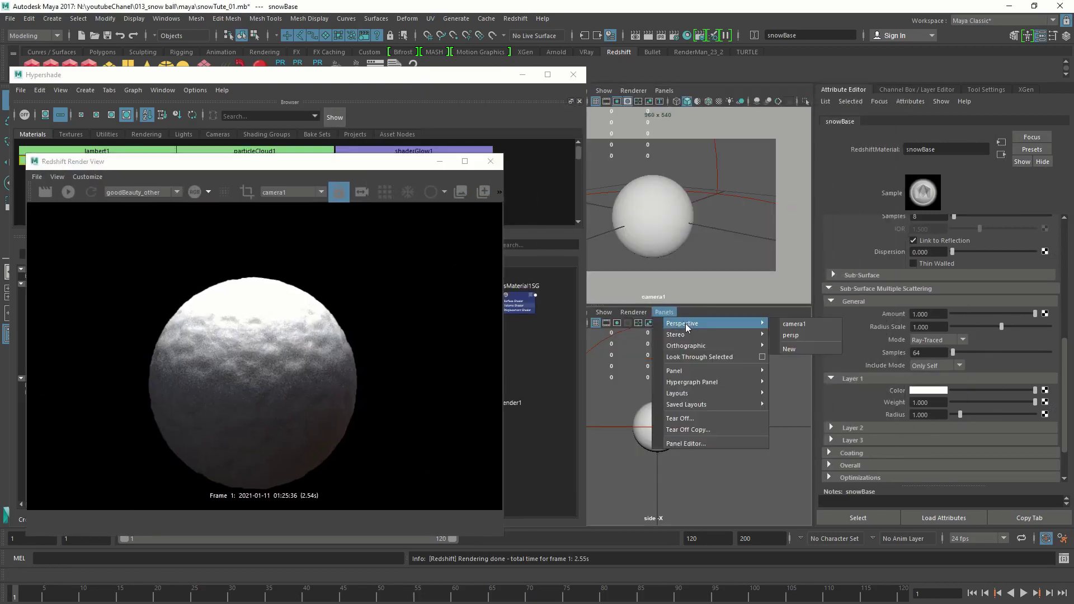
{"action": "left_click", "coordinate": [69, 193]}
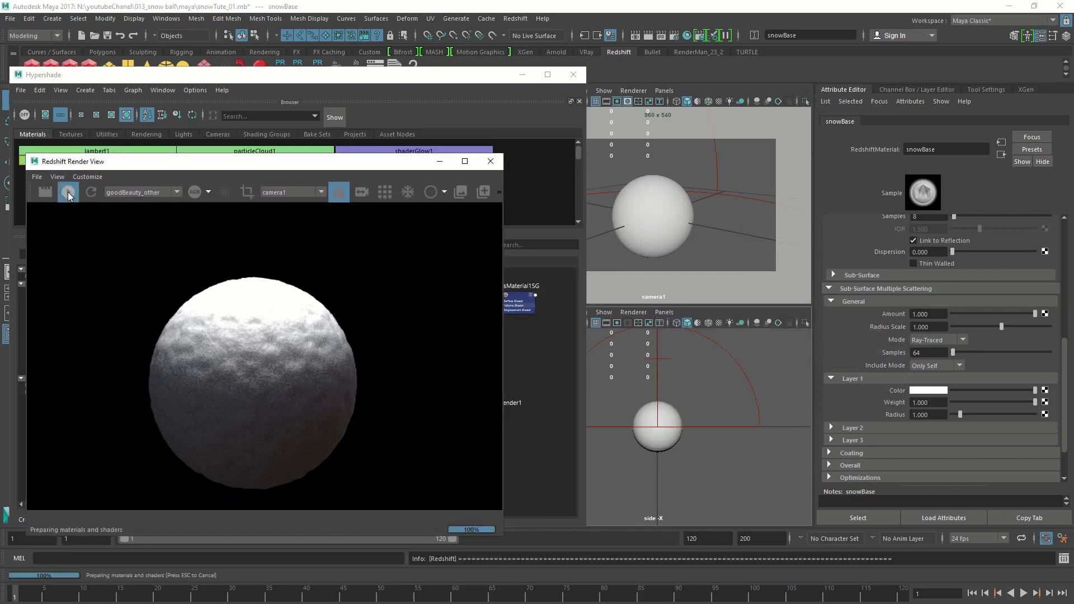
{"action": "left_click", "coordinate": [671, 312]}
{"action": "mouse_move", "coordinate": [692, 326]}
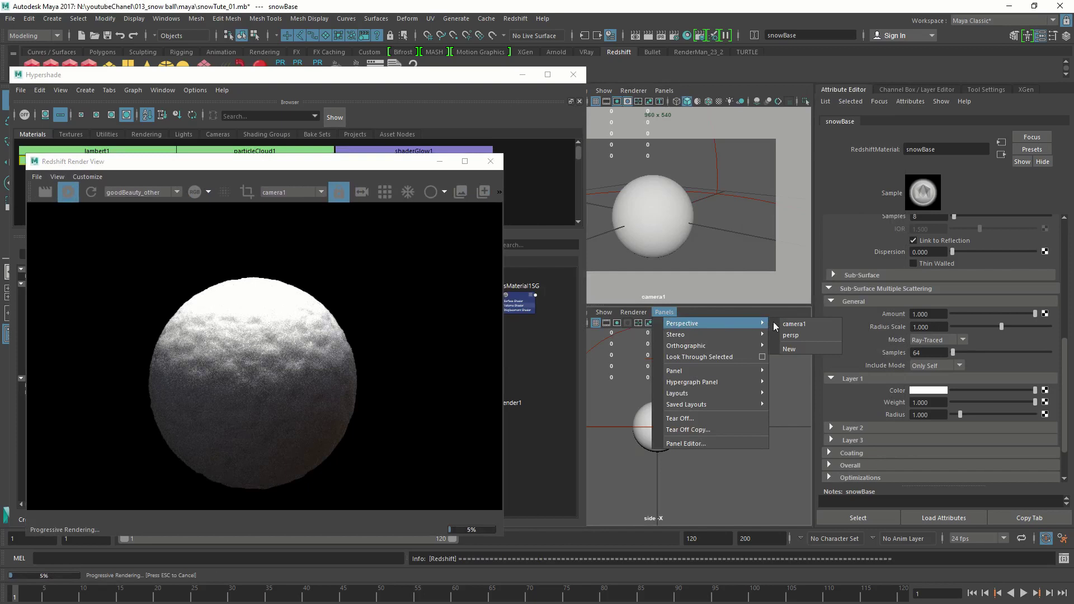
{"action": "left_click", "coordinate": [802, 335]}
Step: Move rsAreaLight1 higher above the snowball
{"action": "scroll", "coordinate": [664, 370], "scroll_direction": "down", "scroll_amount": 3}
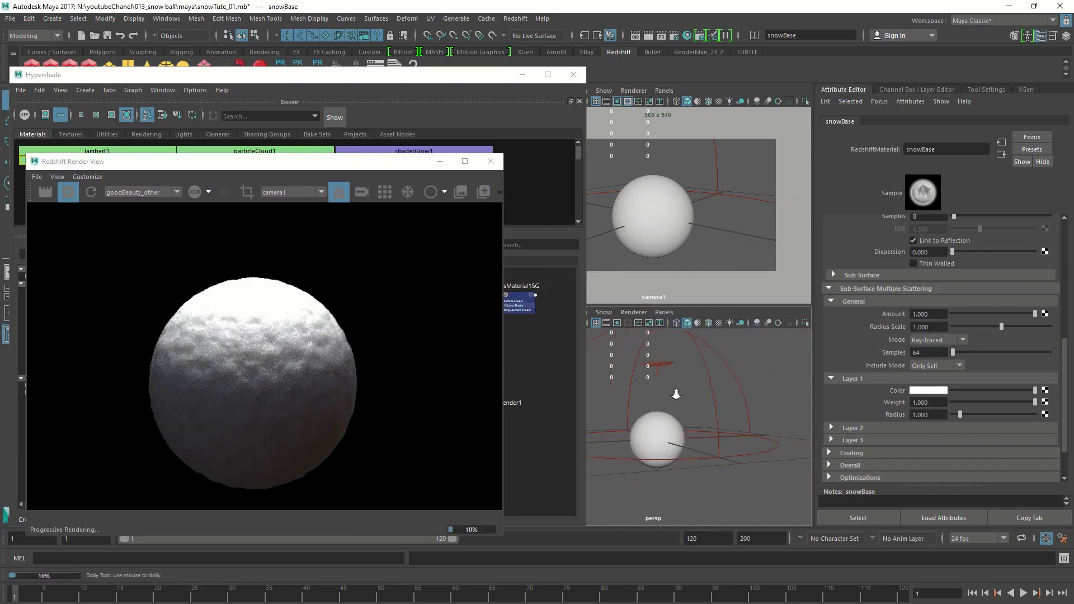
{"action": "left_click", "coordinate": [664, 371]}
{"action": "left_click_drag", "start_coordinate": [664, 371], "coordinate": [671, 292]}
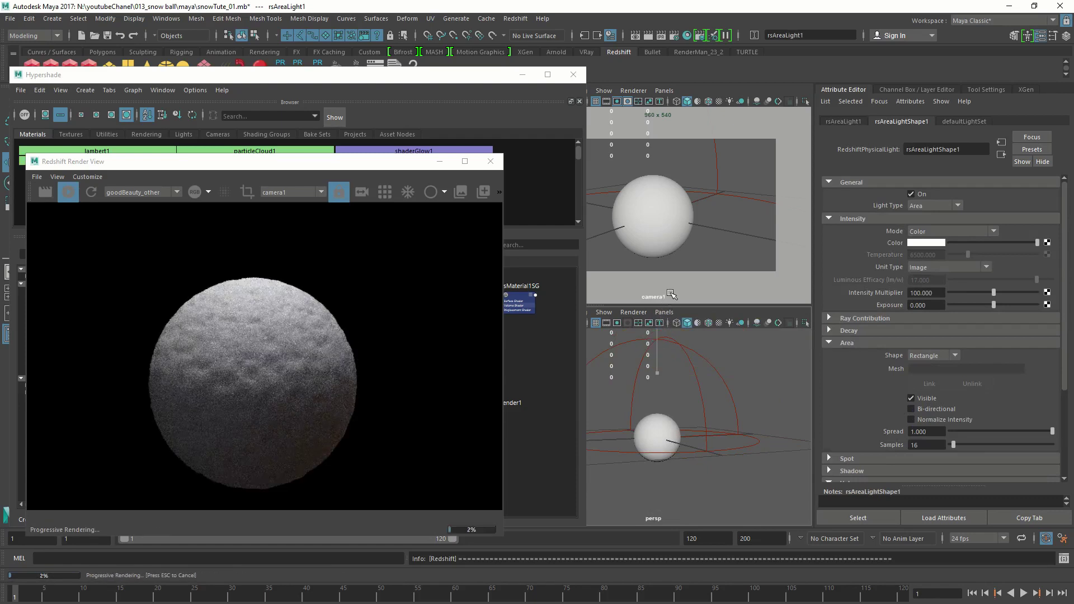
Step: Set rsDomeLight1's exposure to -2.5
{"action": "left_click", "coordinate": [704, 402]}
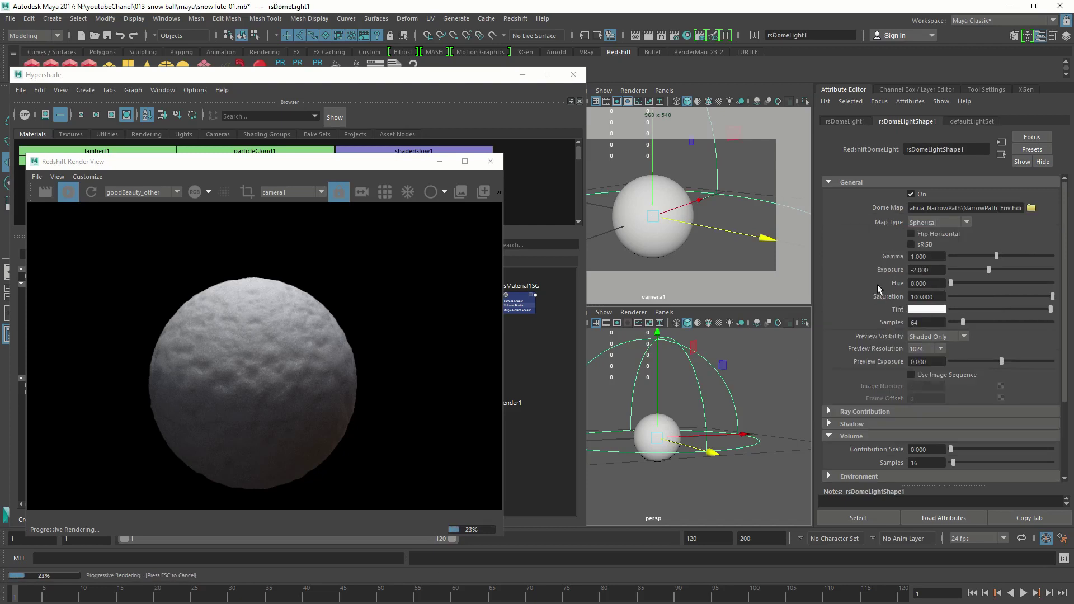
{"action": "left_click", "coordinate": [934, 269]}
{"action": "type", "text": "-2.5"}
{"action": "key", "text": "Return"}
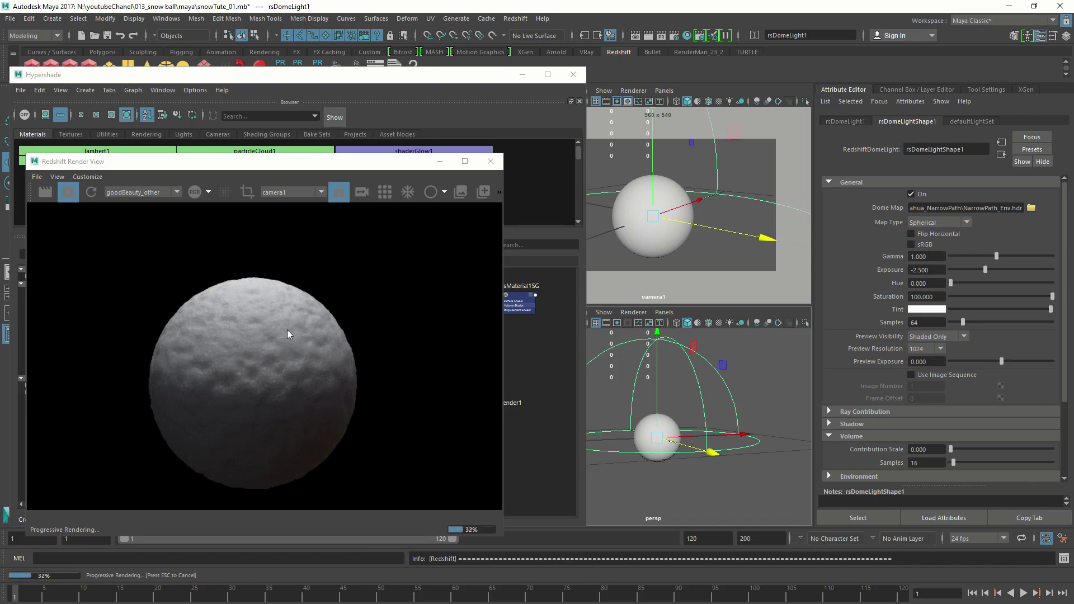
Step: Stop the IPR render and move the Render View off to the right screen edge
{"action": "left_click", "coordinate": [72, 194]}
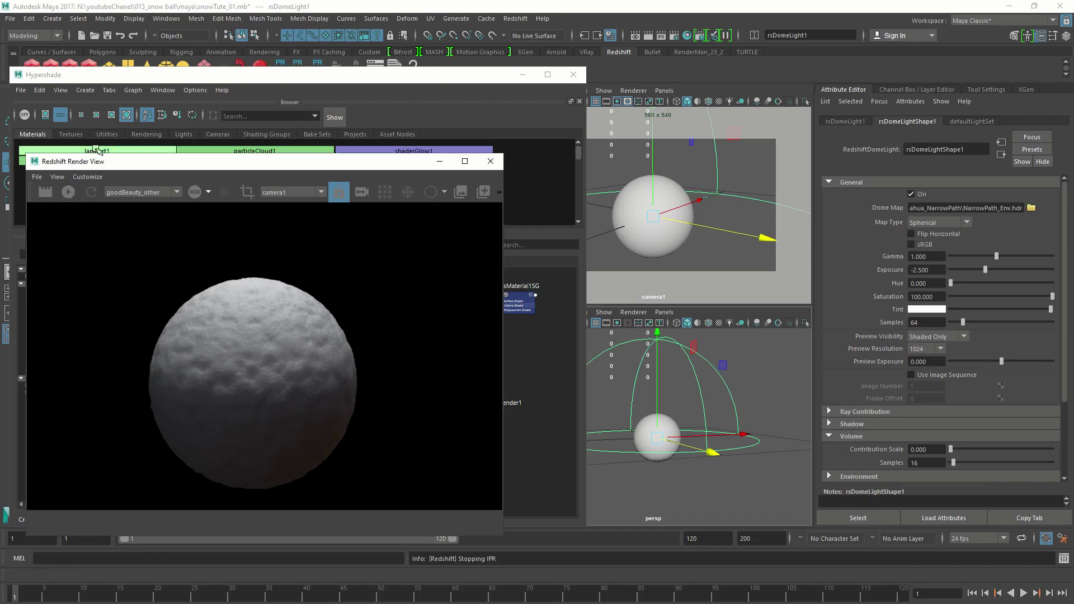
{"action": "left_click_drag", "start_coordinate": [94, 163], "coordinate": [1073, 122]}
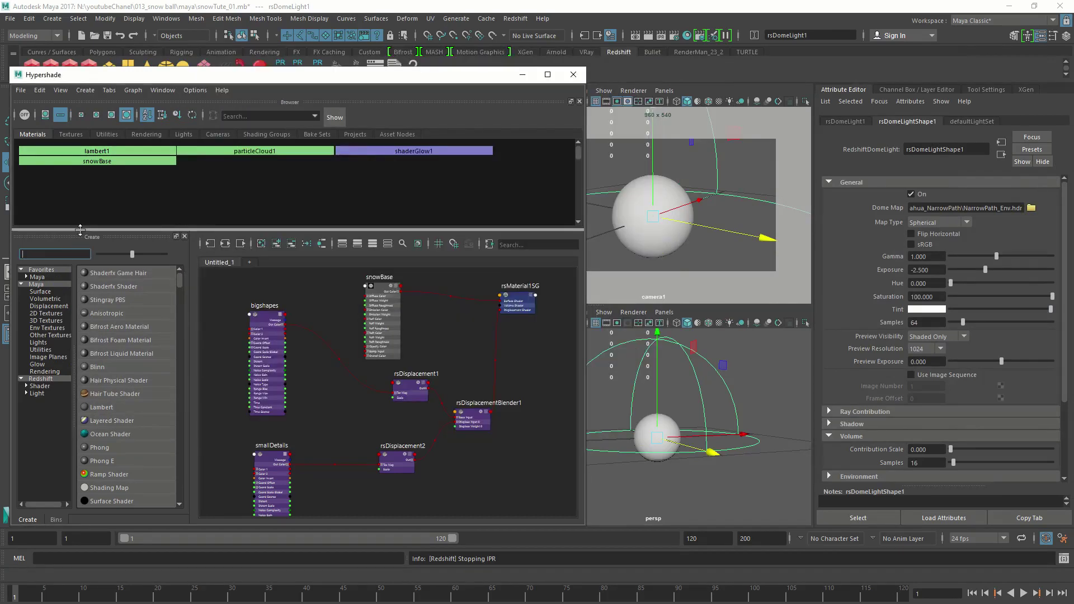
Step: Create a RedshiftCarPaint material, delete its rsCarPaint1SG group, and place it beside rsMaterial1SG
{"action": "type", "text": "car"}
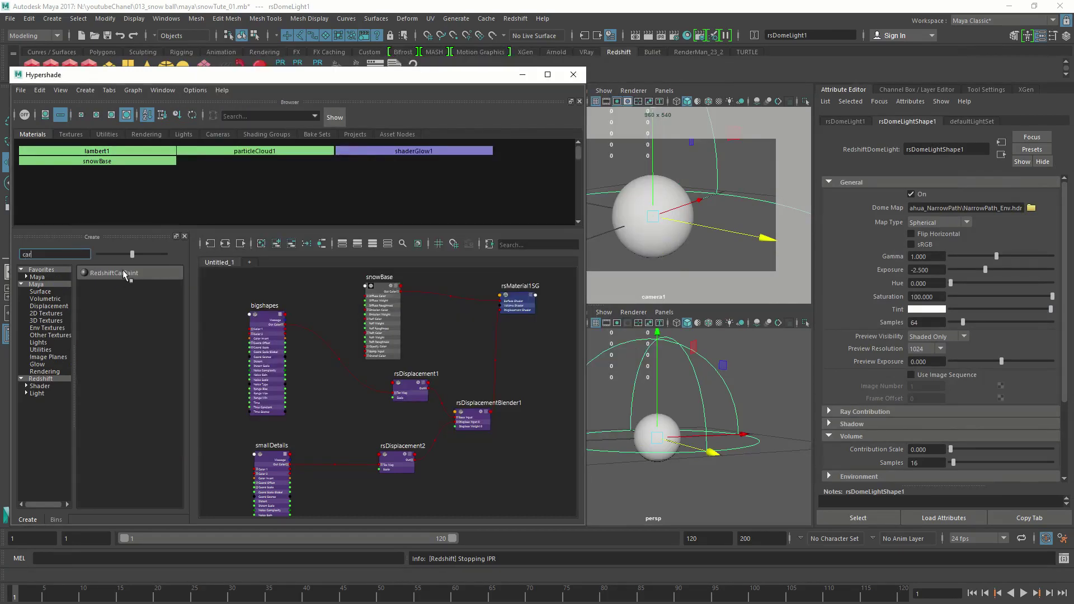
{"action": "left_click", "coordinate": [124, 273]}
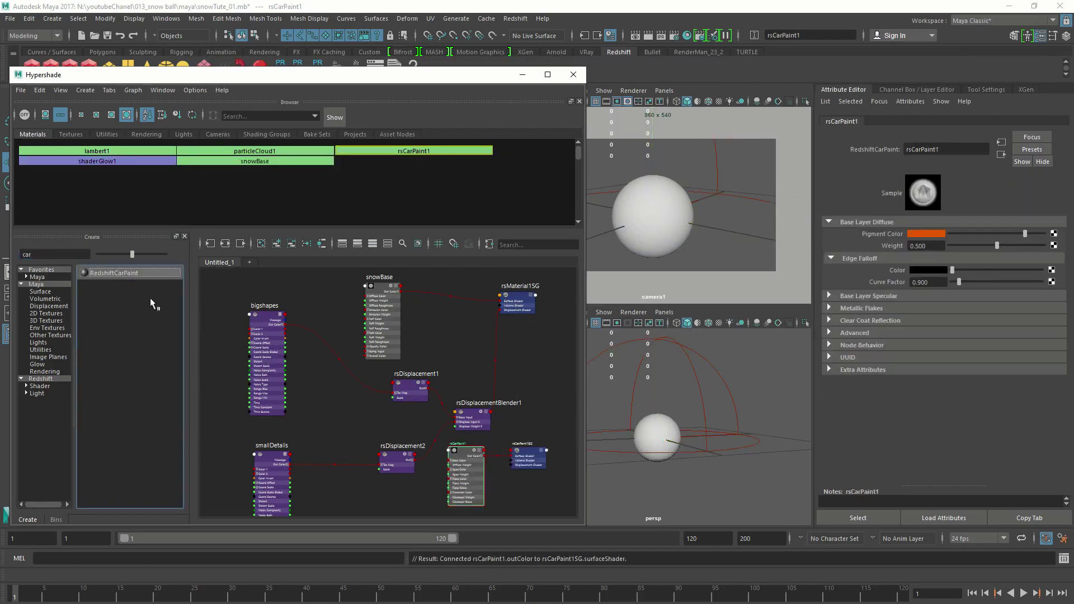
{"action": "left_click", "coordinate": [530, 456]}
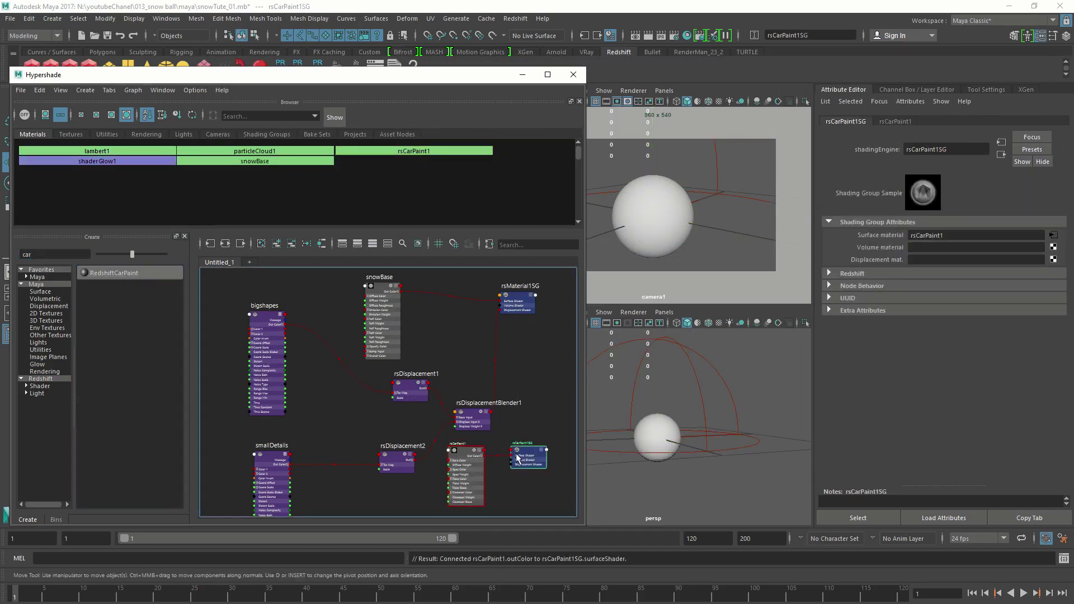
{"action": "key", "text": "Delete"}
{"action": "left_click_drag", "start_coordinate": [458, 457], "coordinate": [470, 325]}
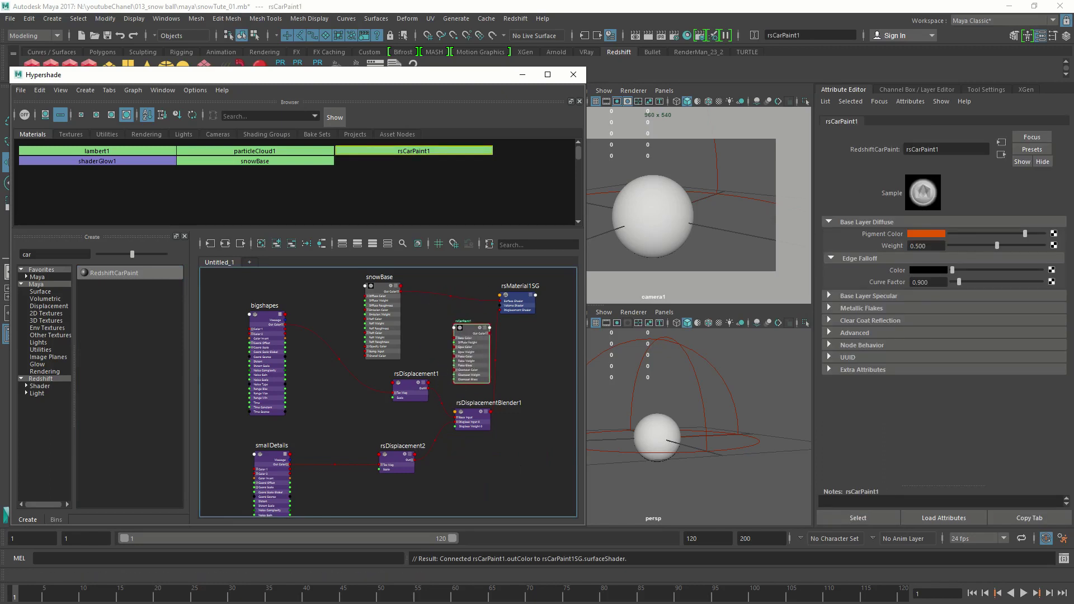
Step: Rename the car paint node to specHits and stretch Hypershade to full height
{"action": "type", "text": "specHits"}
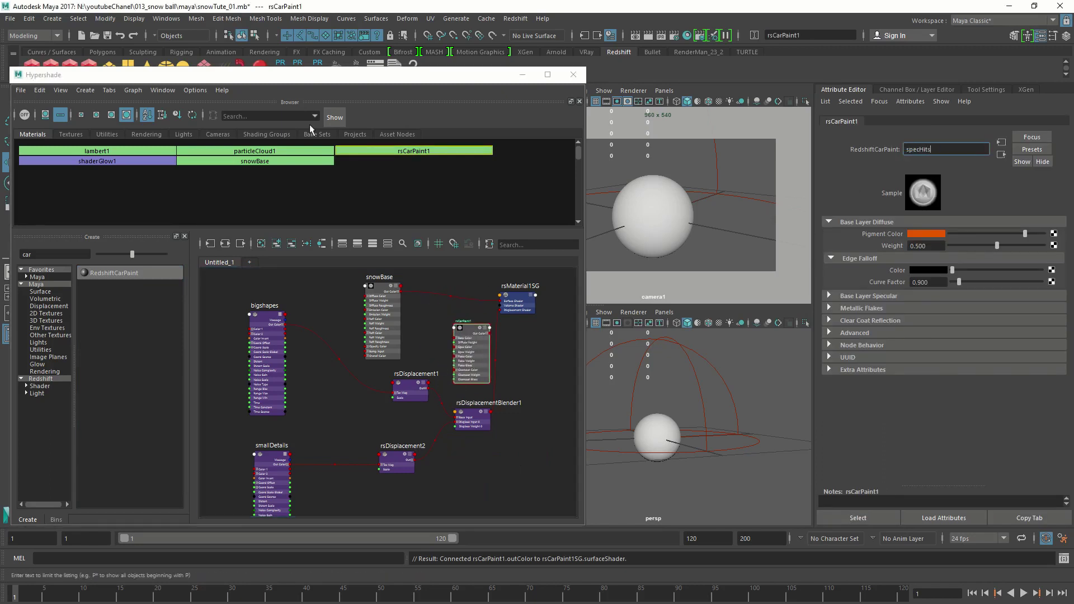
{"action": "key", "text": "Return"}
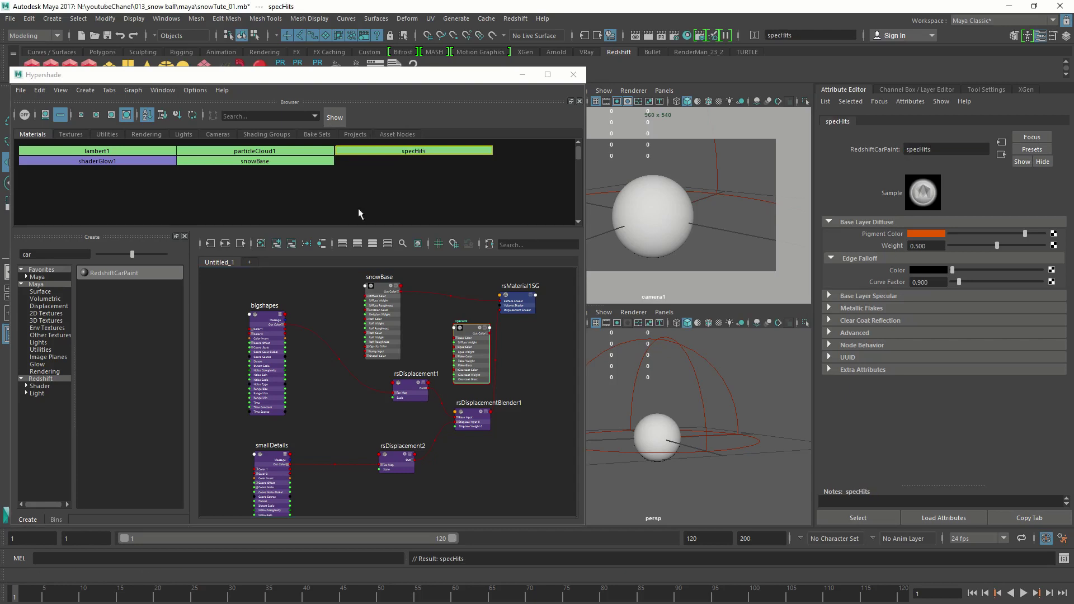
{"action": "scroll", "coordinate": [395, 323], "scroll_direction": "up", "scroll_amount": 2}
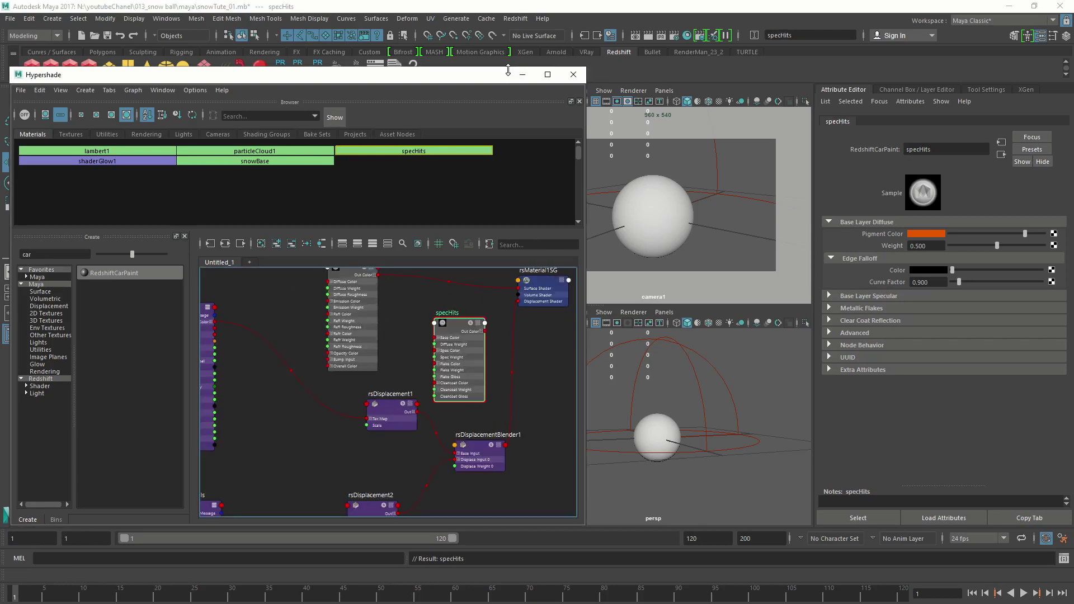
{"action": "left_click_drag", "start_coordinate": [513, 69], "coordinate": [513, 1]}
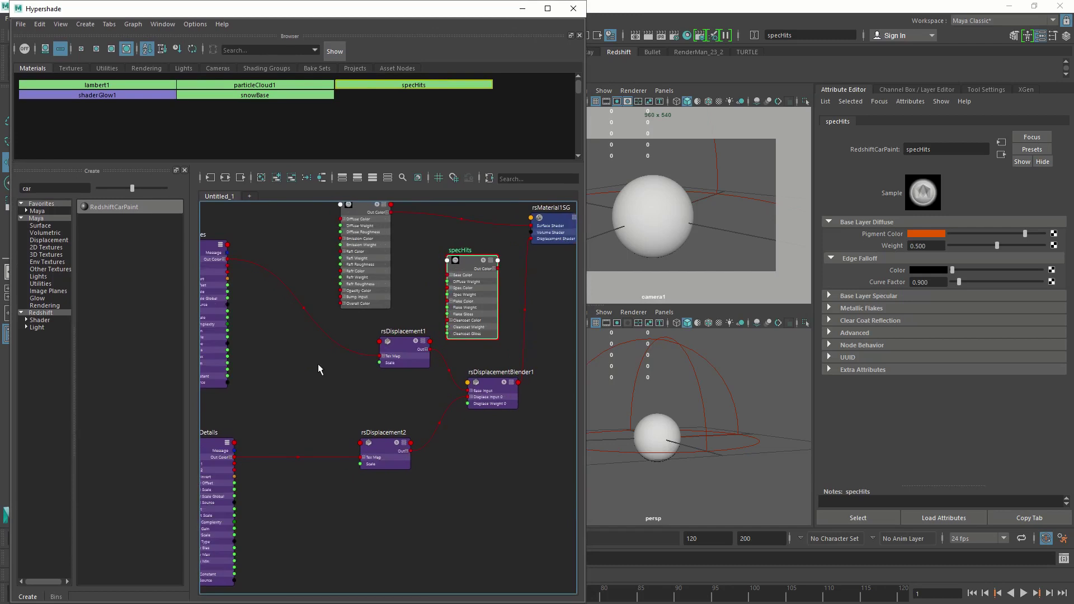
Step: Drag specHits into rsMaterial1SG's Surface material field, replacing snowBase
{"action": "left_click", "coordinate": [497, 243]}
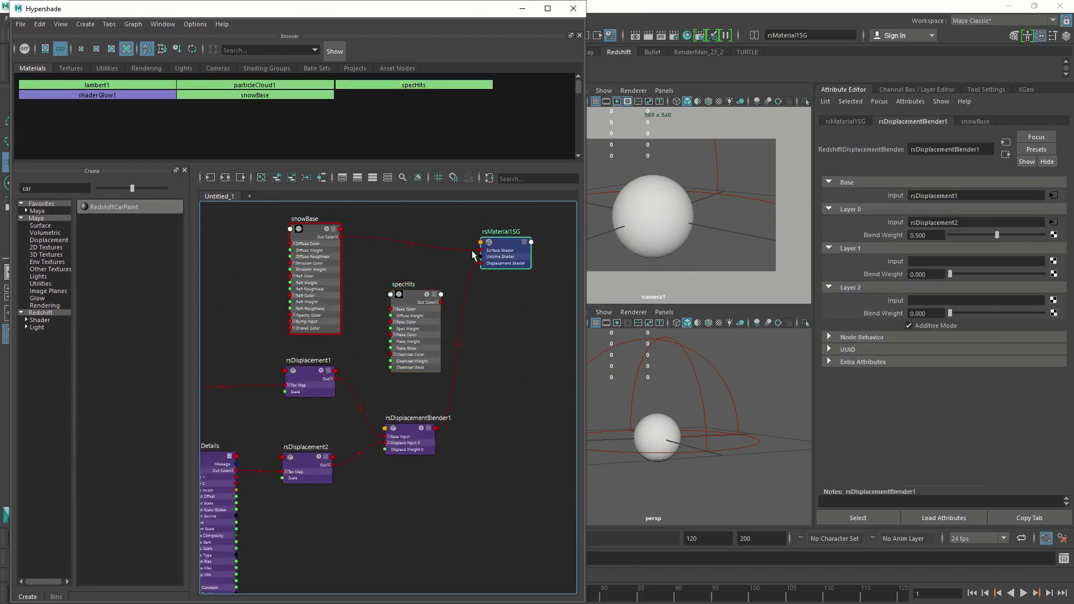
{"action": "left_click", "coordinate": [846, 121]}
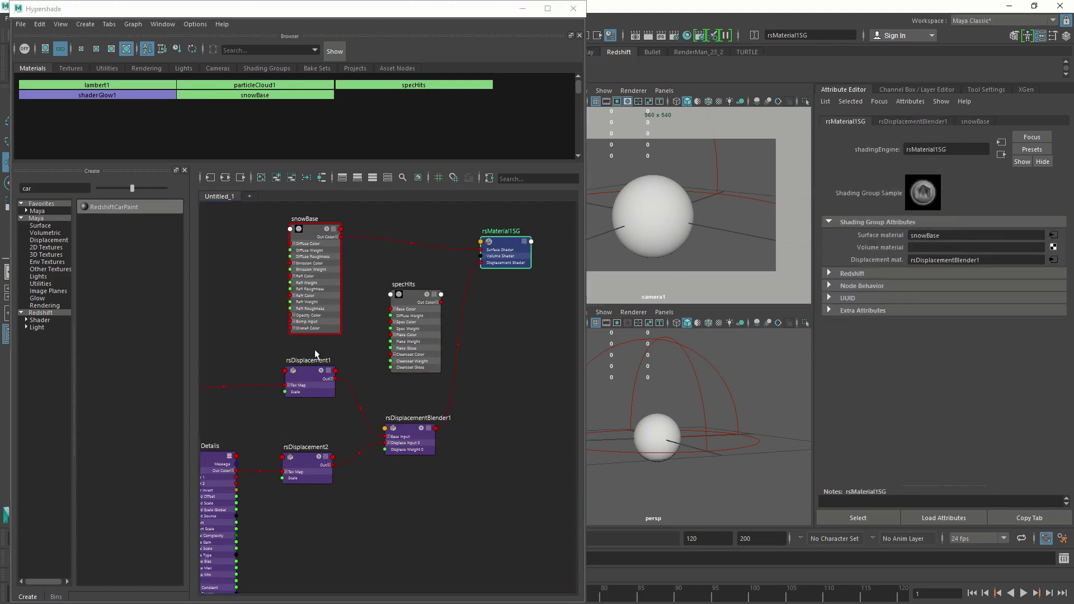
{"action": "middle_click_drag", "start_coordinate": [413, 294], "coordinate": [917, 235]}
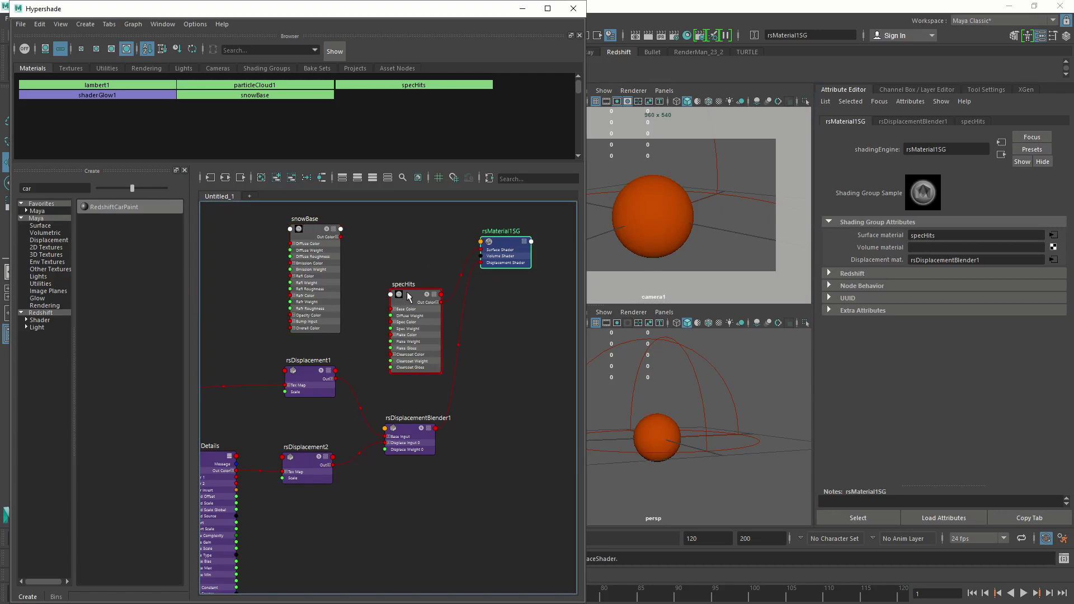
{"action": "left_click_drag", "start_coordinate": [413, 295], "coordinate": [405, 289]}
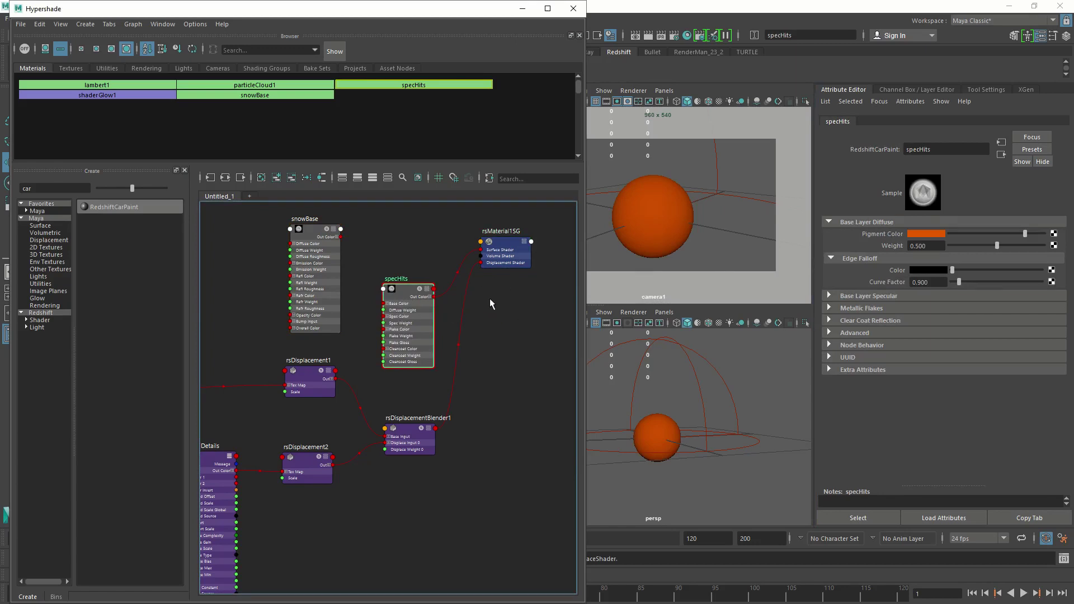
Step: Give specHits a white pigment colour with base diffuse weight 0
{"action": "left_click_drag", "start_coordinate": [407, 291], "coordinate": [407, 258]}
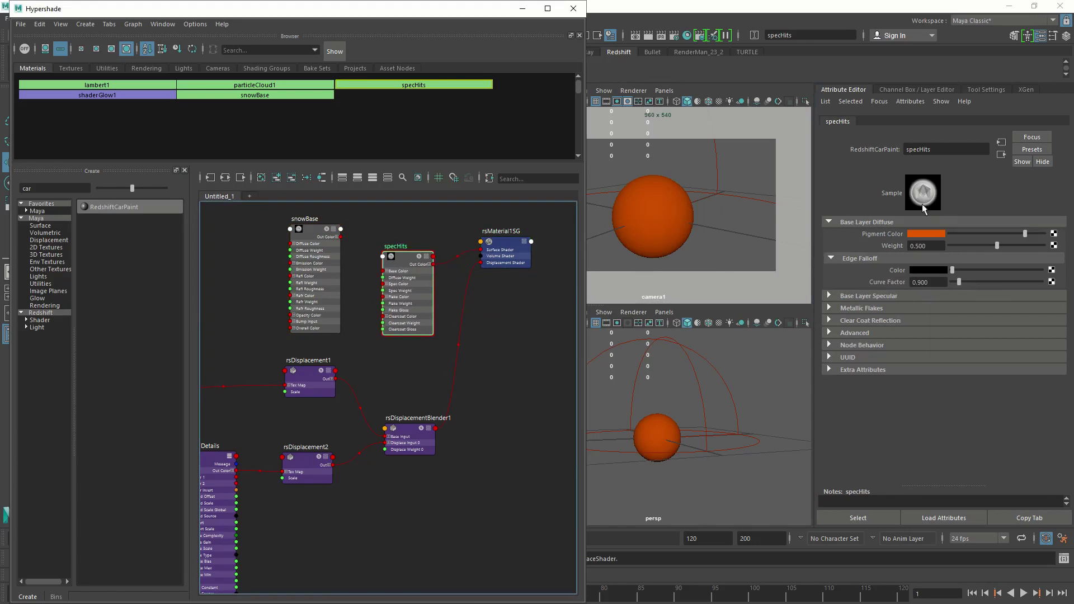
{"action": "left_click", "coordinate": [915, 233]}
{"action": "left_click", "coordinate": [929, 250]}
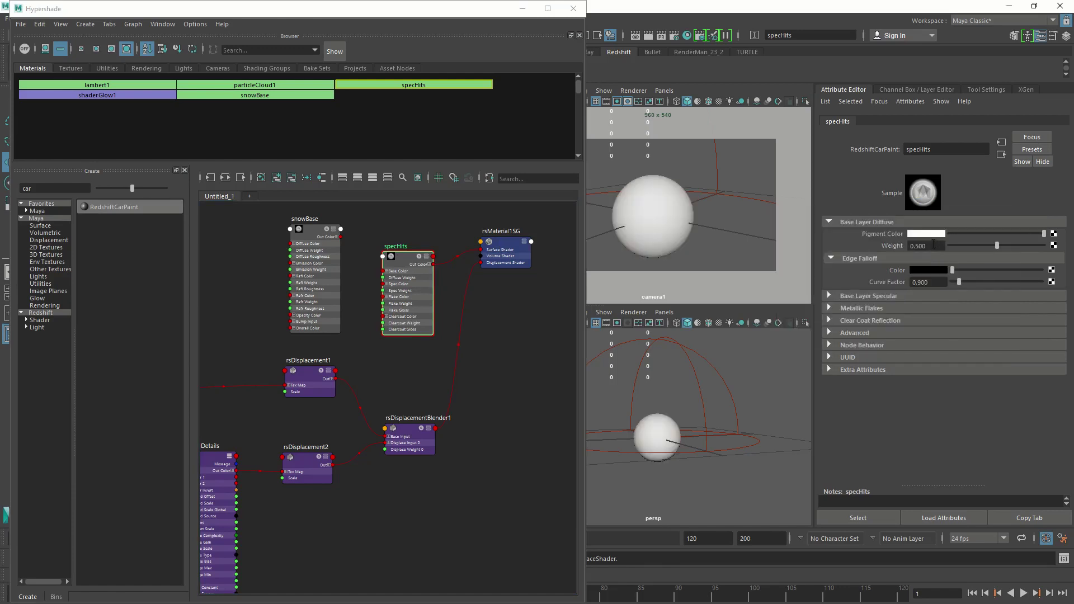
{"action": "left_click", "coordinate": [932, 246]}
{"action": "type", "text": "0"}
{"action": "key", "text": "Return"}
Step: Make the base layer specular colour black with facing and perpendicular reflectivity 0
{"action": "left_click", "coordinate": [890, 296]}
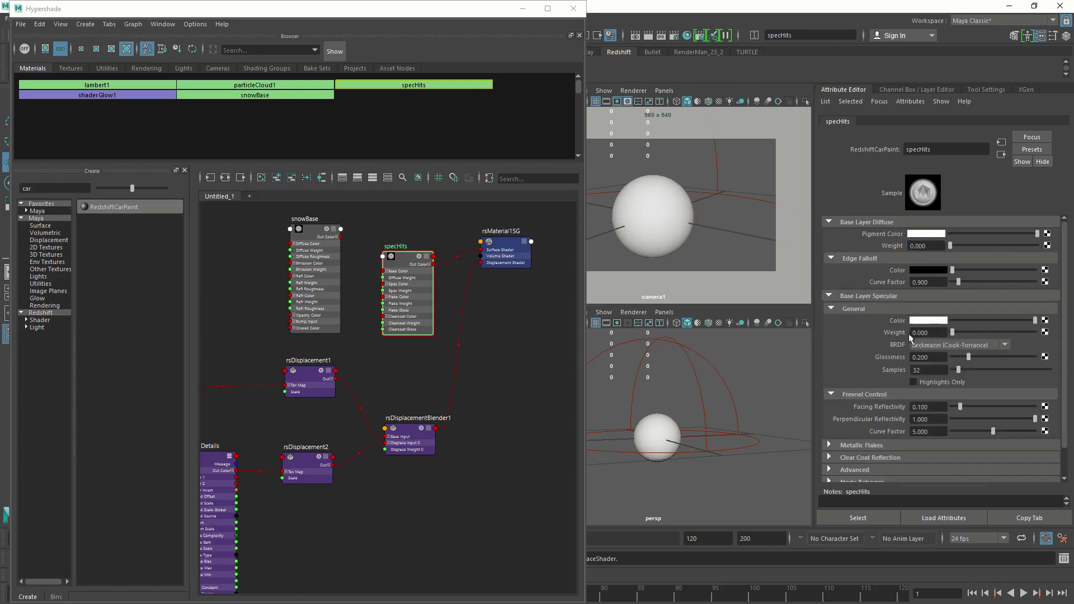
{"action": "left_click_drag", "start_coordinate": [976, 318], "coordinate": [946, 319]}
{"action": "left_click", "coordinate": [937, 409]}
{"action": "type", "text": "0"}
{"action": "key", "text": "Tab"}
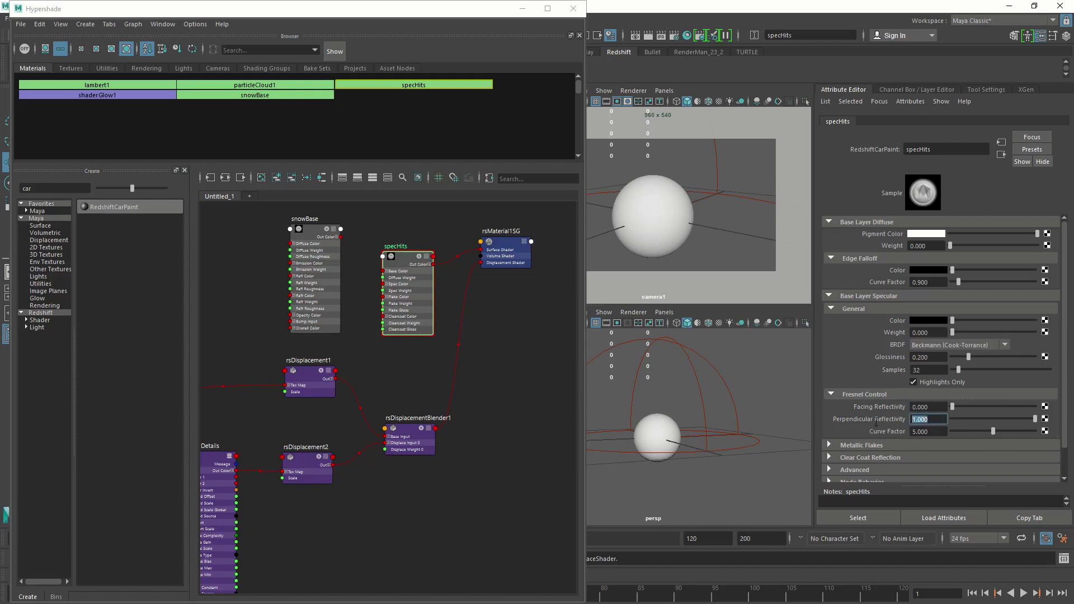
{"action": "type", "text": "0"}
{"action": "left_click", "coordinate": [931, 408]}
{"action": "scroll", "coordinate": [913, 429], "scroll_direction": "down", "scroll_amount": 2}
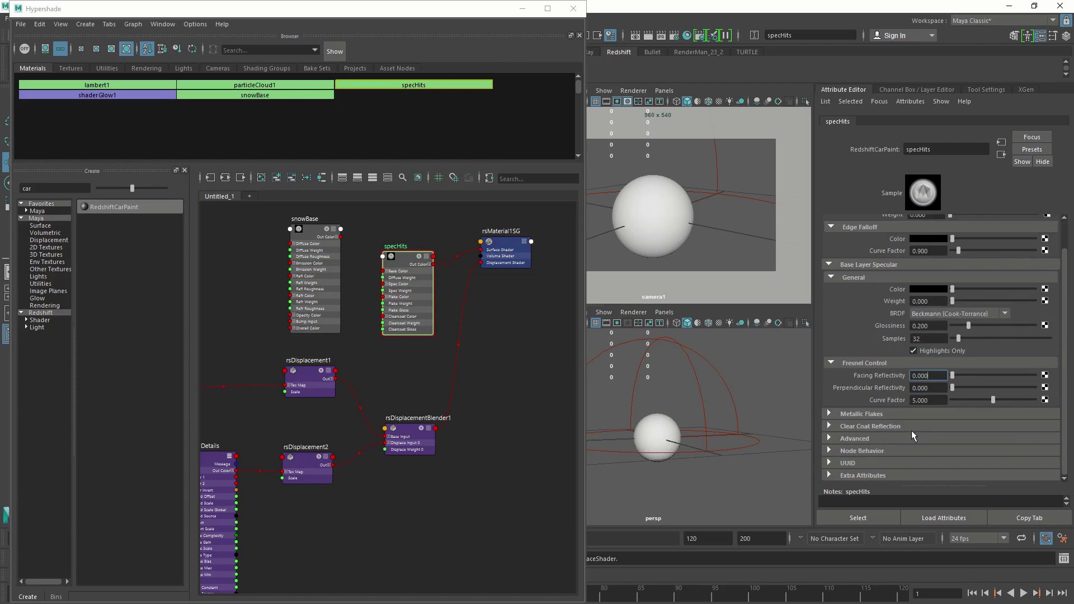
Step: Set metallic flakes weight 5, glossiness 0.6, and enable Highlights Only
{"action": "left_click", "coordinate": [859, 414]}
{"action": "scroll", "coordinate": [859, 411], "scroll_direction": "down", "scroll_amount": 3}
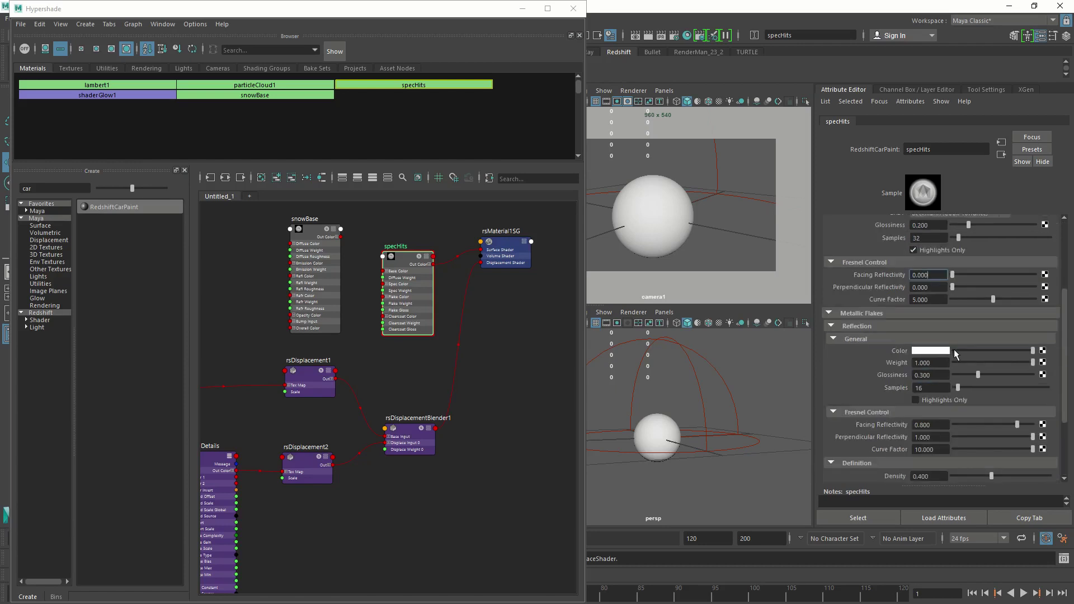
{"action": "left_click", "coordinate": [944, 365]}
{"action": "type", "text": "5"}
{"action": "left_click", "coordinate": [920, 376]}
{"action": "left_click_drag", "start_coordinate": [934, 375], "coordinate": [866, 380]}
{"action": "type", "text": "0.6"}
{"action": "key", "text": "Tab"}
{"action": "left_click", "coordinate": [915, 400]}
{"action": "scroll", "coordinate": [914, 401], "scroll_direction": "down", "scroll_amount": 3}
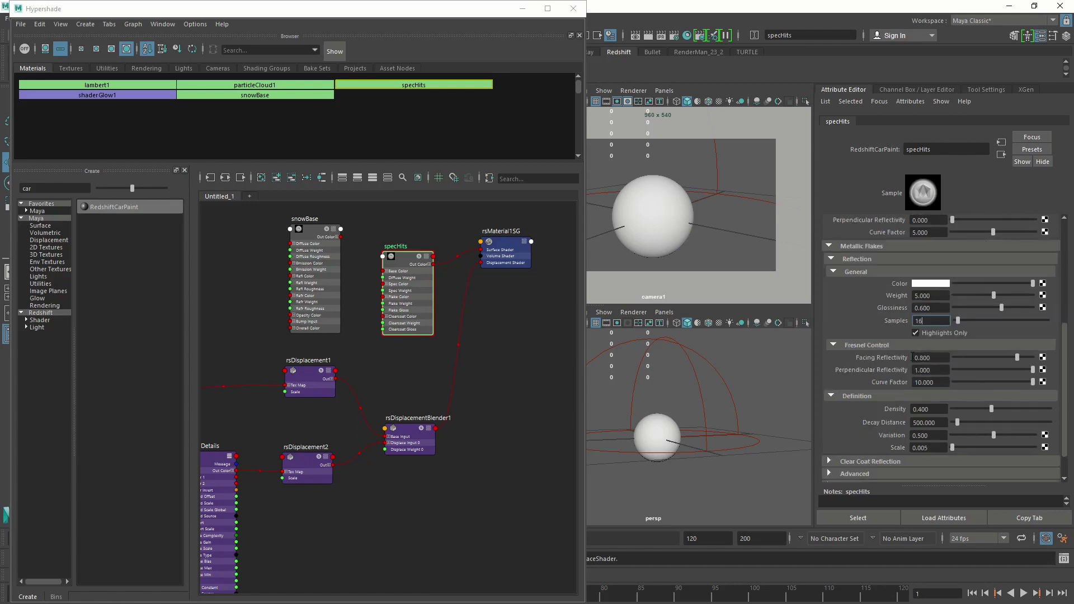
Step: Set flake facing reflectivity to 0.75 and curve factor to 1
{"action": "left_click", "coordinate": [940, 360]}
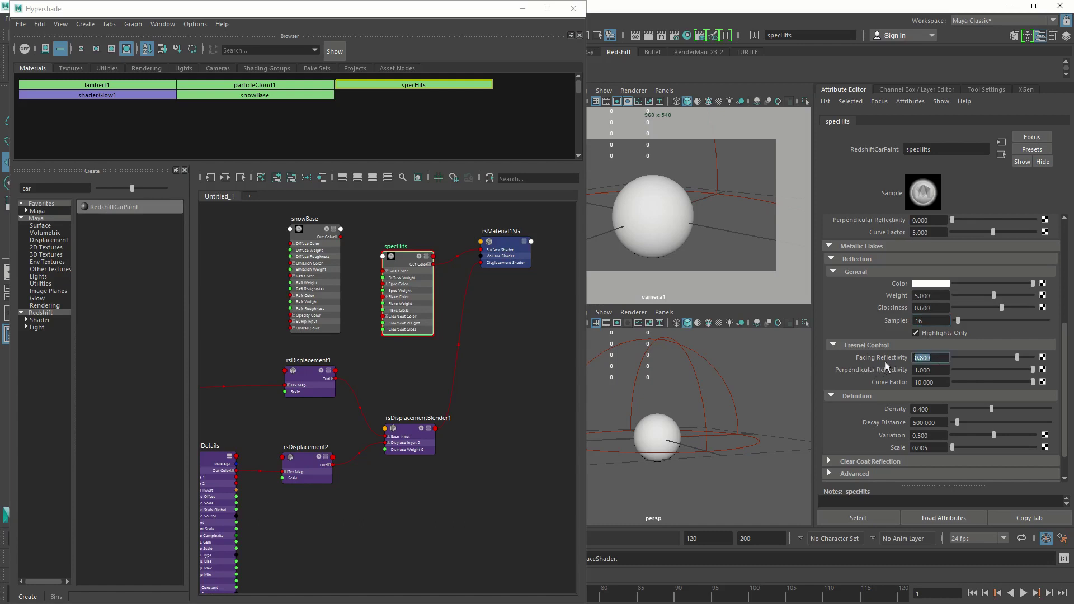
{"action": "type", "text": ".75"}
{"action": "left_click", "coordinate": [941, 370]}
{"action": "double_click", "coordinate": [929, 370]}
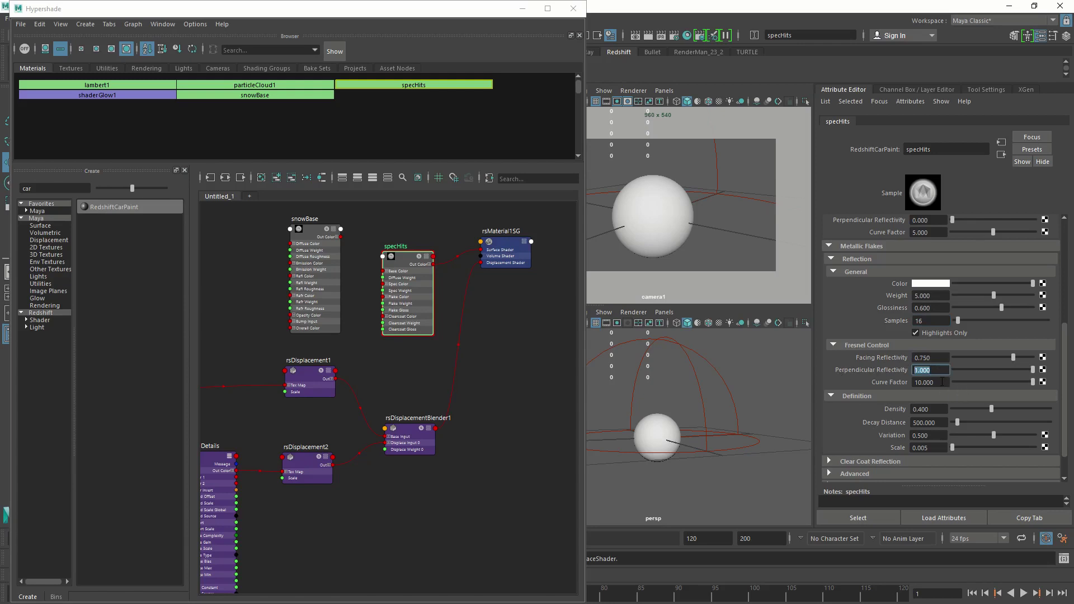
{"action": "left_click_drag", "start_coordinate": [922, 370], "coordinate": [926, 382]}
Step: Set flake density 0.25, decay distance 0 and variation 1
{"action": "double_click", "coordinate": [940, 408]}
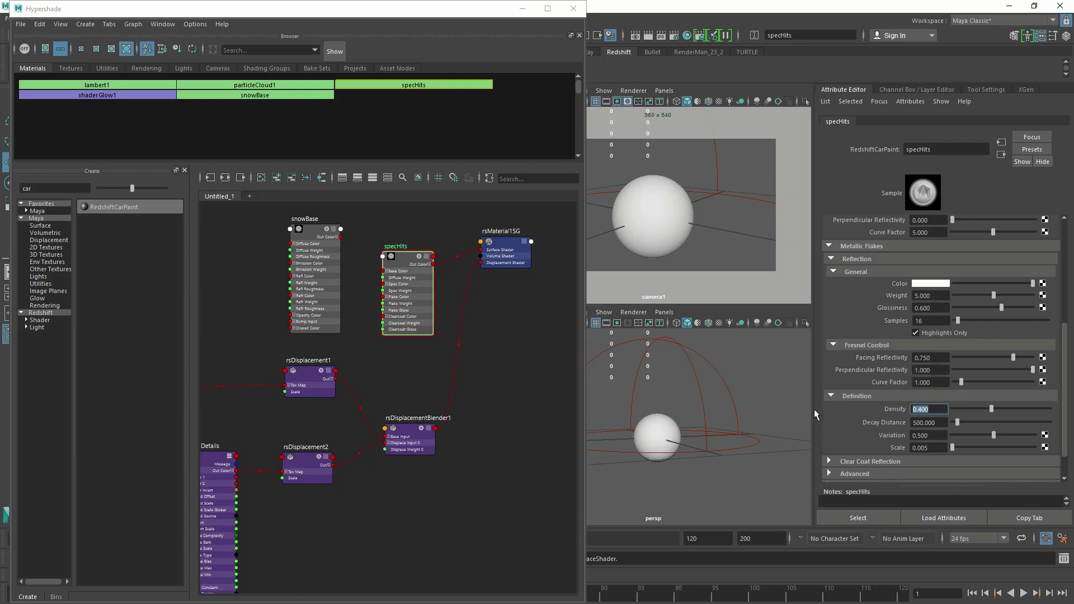
{"action": "type", "text": ".25"}
{"action": "left_click", "coordinate": [938, 423]}
{"action": "left_click_drag", "start_coordinate": [944, 424], "coordinate": [855, 426]}
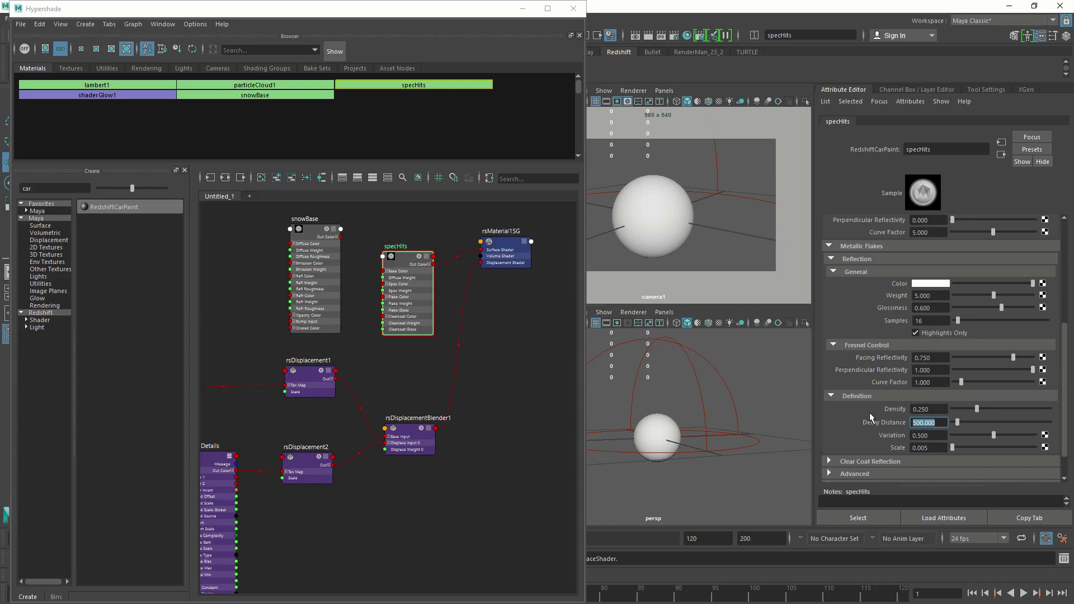
{"action": "type", "text": "0"}
{"action": "key", "text": "Tab"}
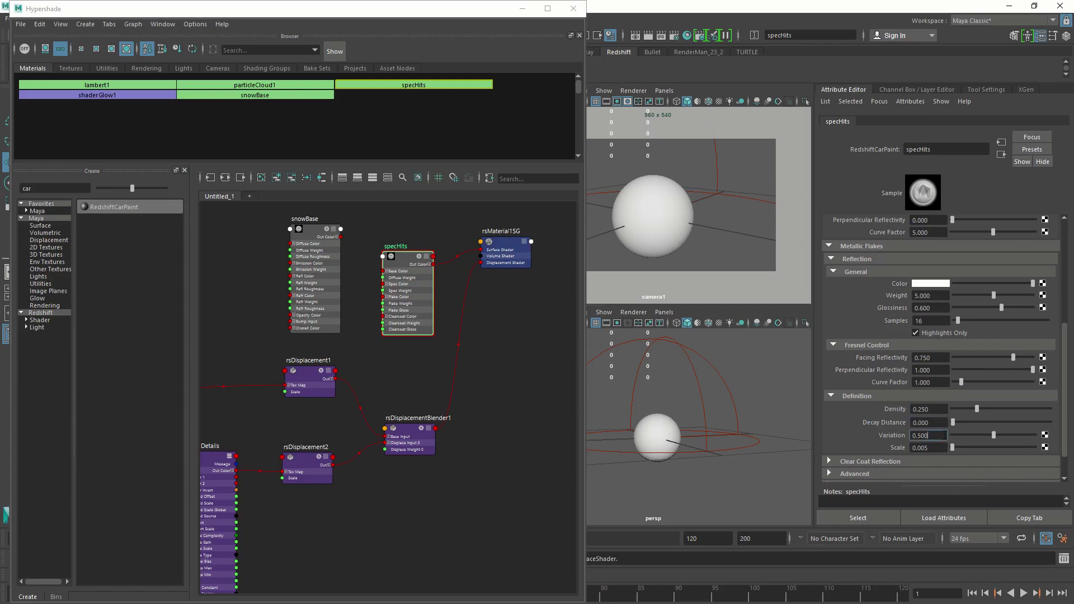
{"action": "double_click", "coordinate": [940, 436]}
{"action": "type", "text": "1"}
{"action": "key", "text": "Tab"}
{"action": "left_click", "coordinate": [924, 436]}
Step: Set the clear coat reflection weight to 0 and select rsMaterial1SG in the graph
{"action": "scroll", "coordinate": [873, 434], "scroll_direction": "down", "scroll_amount": 2}
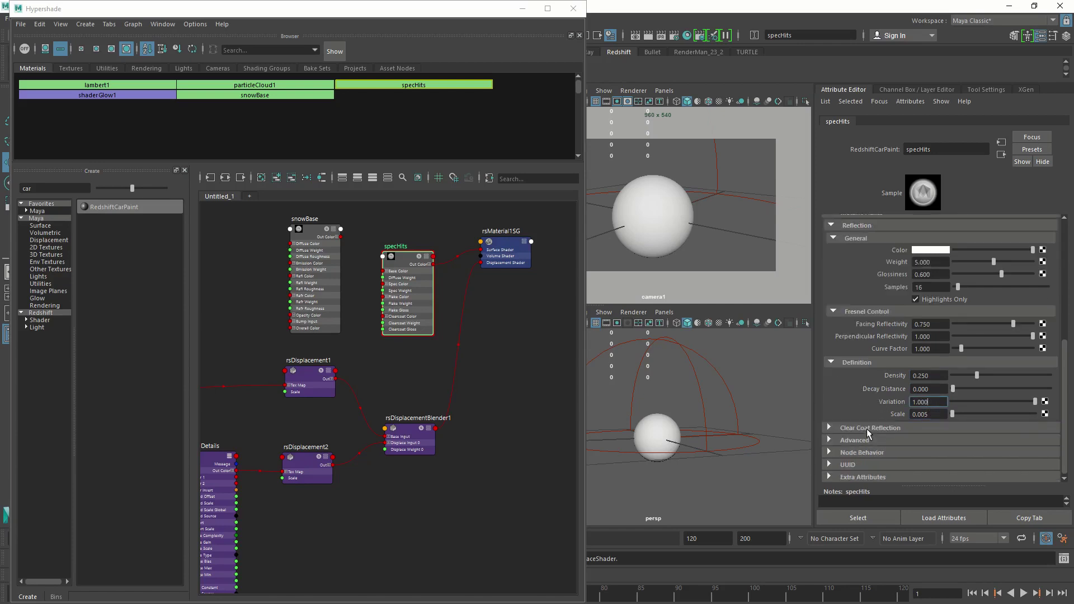
{"action": "left_click", "coordinate": [869, 428]}
{"action": "left_click_drag", "start_coordinate": [972, 463], "coordinate": [772, 456]}
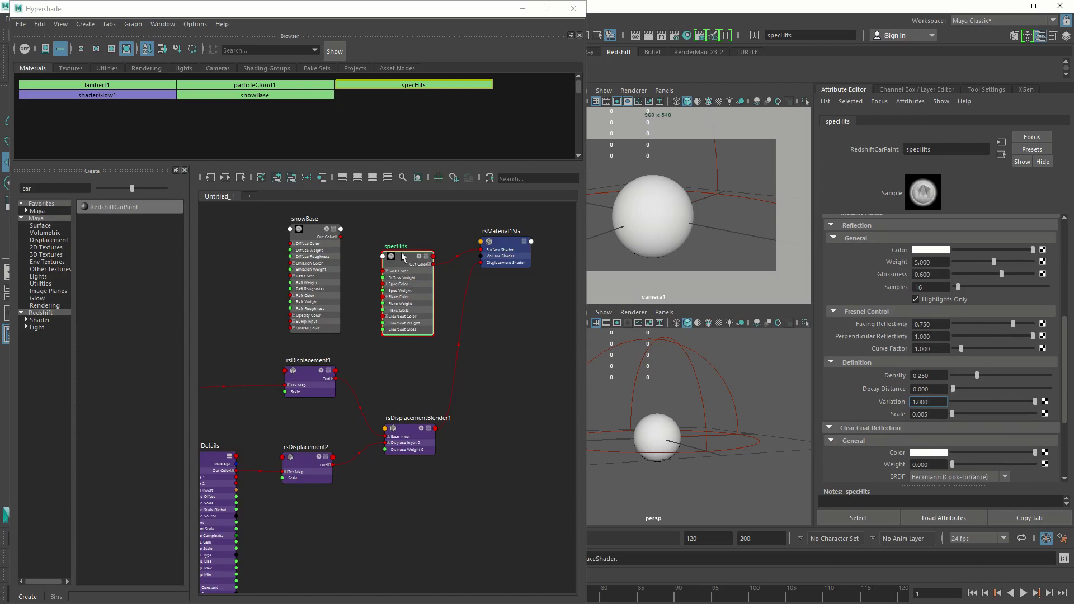
{"action": "left_click_drag", "start_coordinate": [402, 255], "coordinate": [393, 242]}
{"action": "left_click_drag", "start_coordinate": [521, 246], "coordinate": [520, 247]}
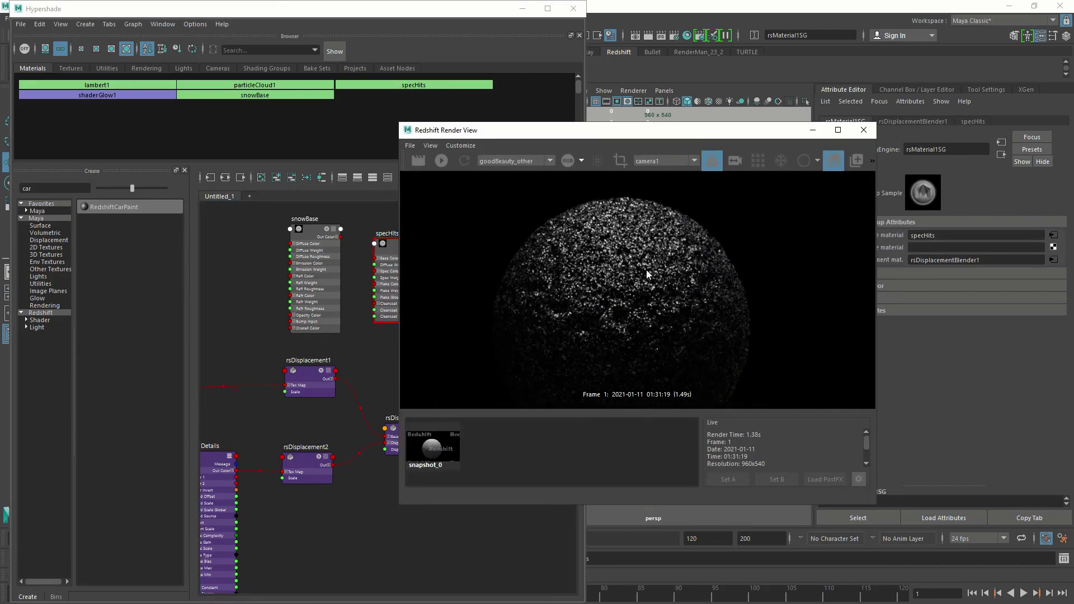
Step: Move the render preview aside and tidy the snowBase and specHits nodes in Hypershade
{"action": "left_click_drag", "start_coordinate": [553, 132], "coordinate": [688, 122]}
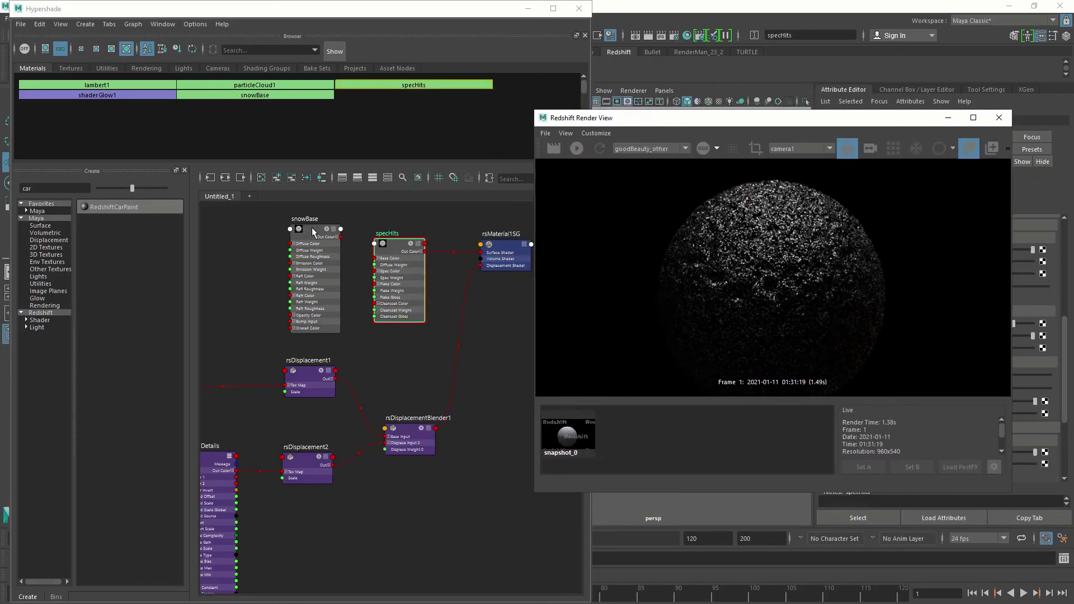
{"action": "left_click_drag", "start_coordinate": [311, 227], "coordinate": [307, 232]}
{"action": "left_click_drag", "start_coordinate": [400, 246], "coordinate": [399, 235]}
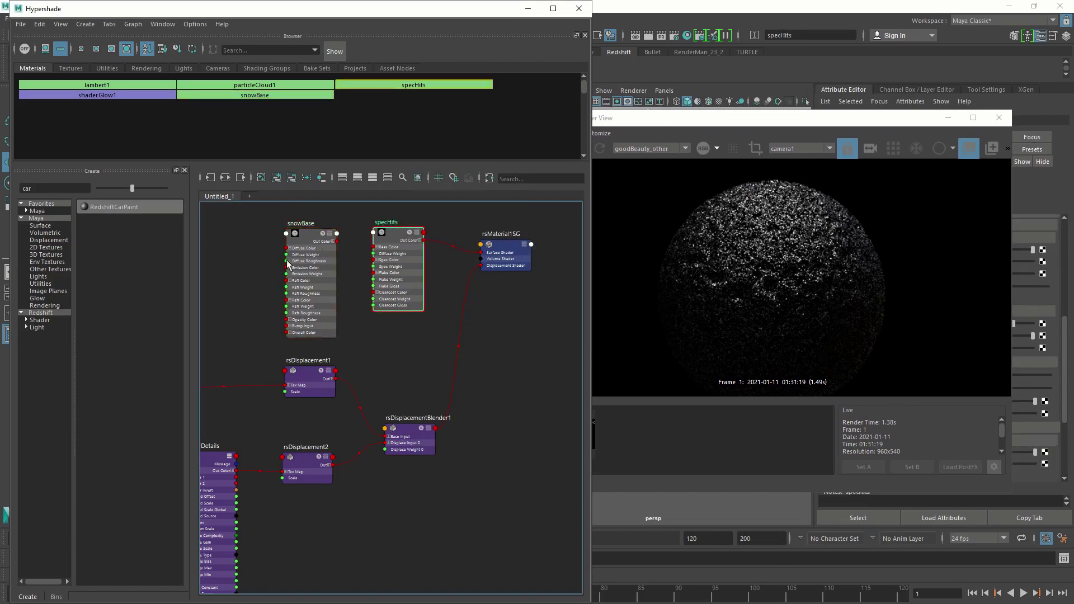
Step: Create a RedshiftMaterialBlender, delete its shading group, and place it beside rsMaterial1SG
{"action": "double_click", "coordinate": [34, 188]}
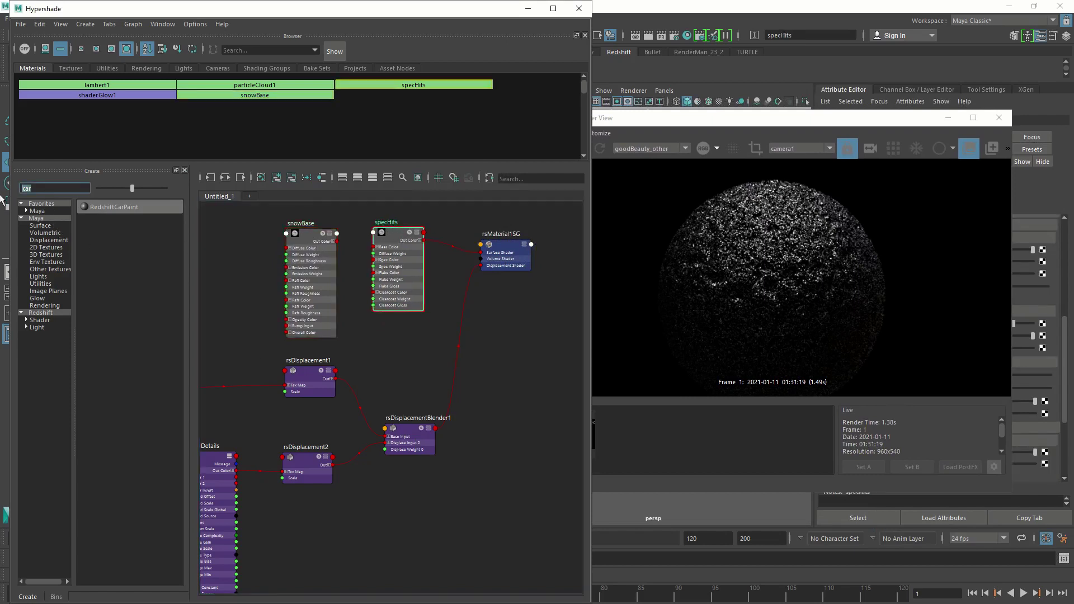
{"action": "type", "text": "ble"}
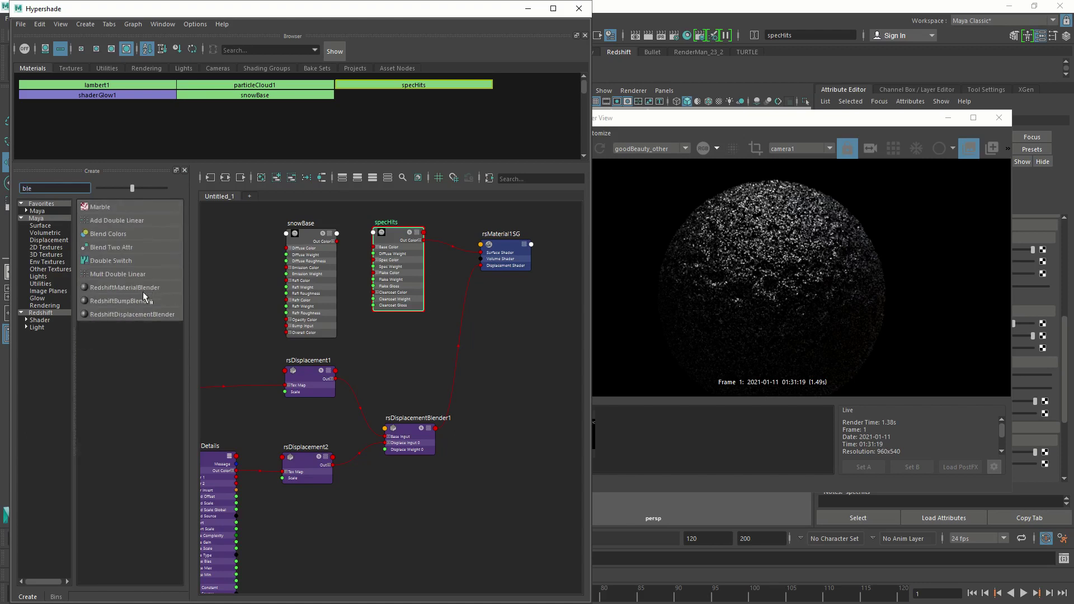
{"action": "left_click", "coordinate": [143, 287]}
{"action": "left_click", "coordinate": [554, 420]}
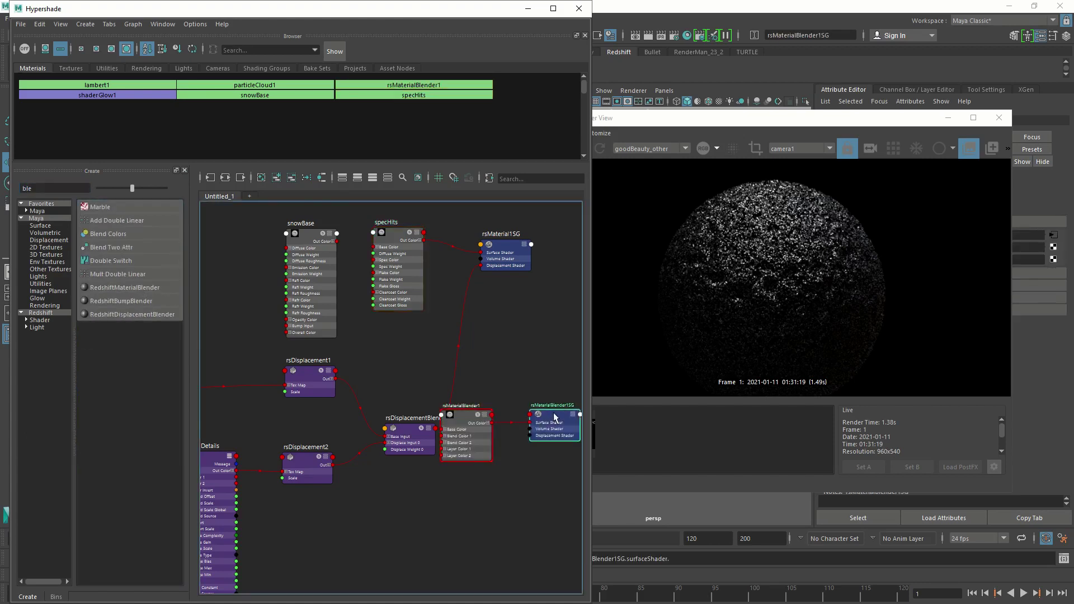
{"action": "key", "text": "Delete"}
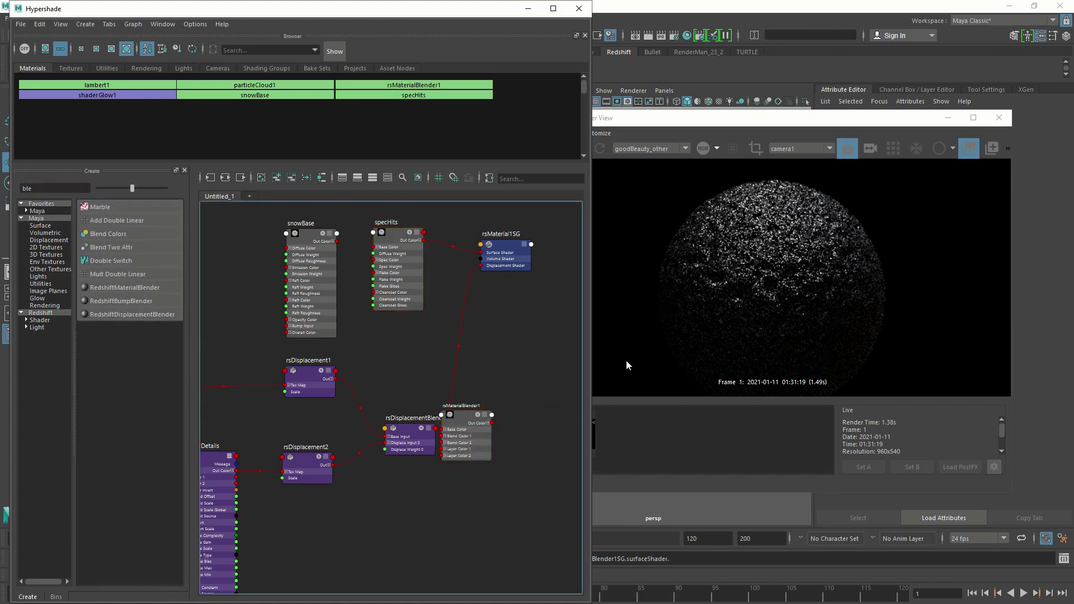
{"action": "left_click_drag", "start_coordinate": [456, 421], "coordinate": [397, 338]}
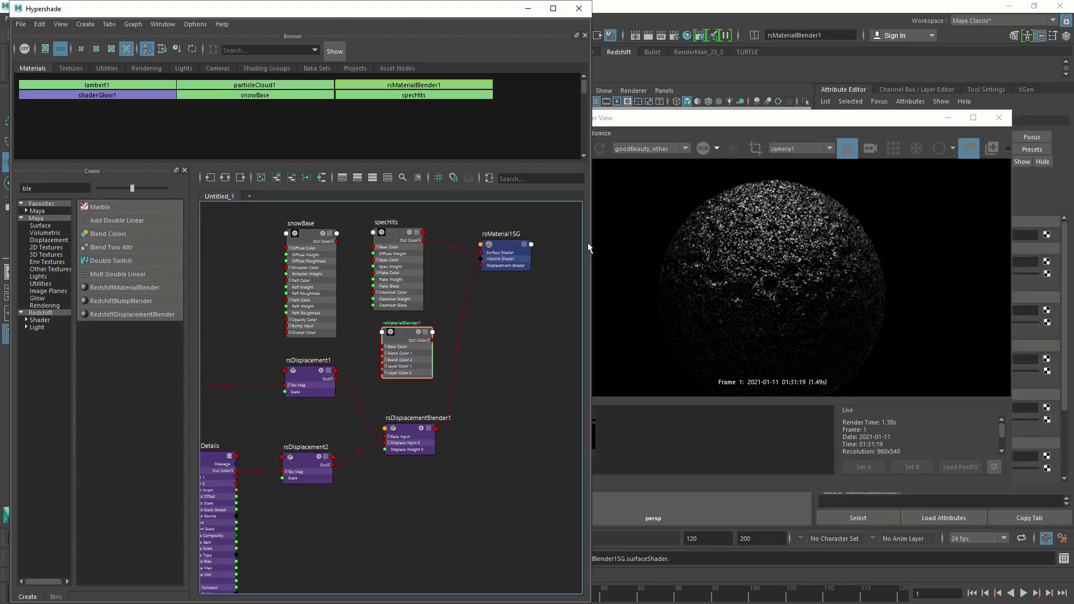
{"action": "left_click", "coordinate": [909, 123]}
{"action": "left_click", "coordinate": [999, 117]}
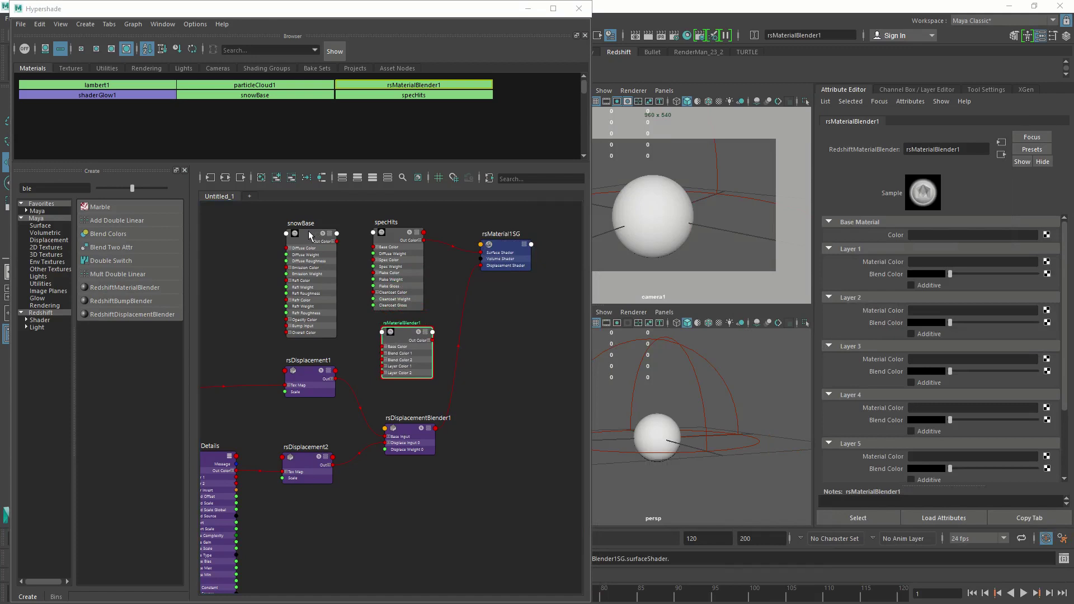
Step: Connect snowBase as the blender's base and specHits as additive Layer 1, then edit Blend Color
{"action": "middle_click_drag", "start_coordinate": [309, 233], "coordinate": [899, 235]}
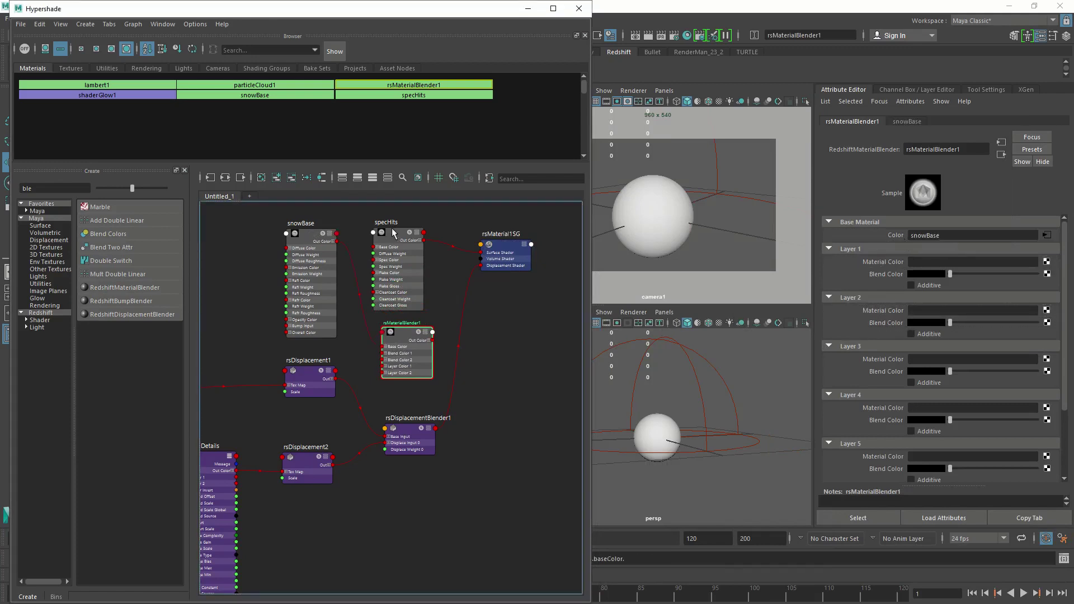
{"action": "middle_click_drag", "start_coordinate": [394, 231], "coordinate": [874, 267]}
{"action": "left_click", "coordinate": [911, 285]}
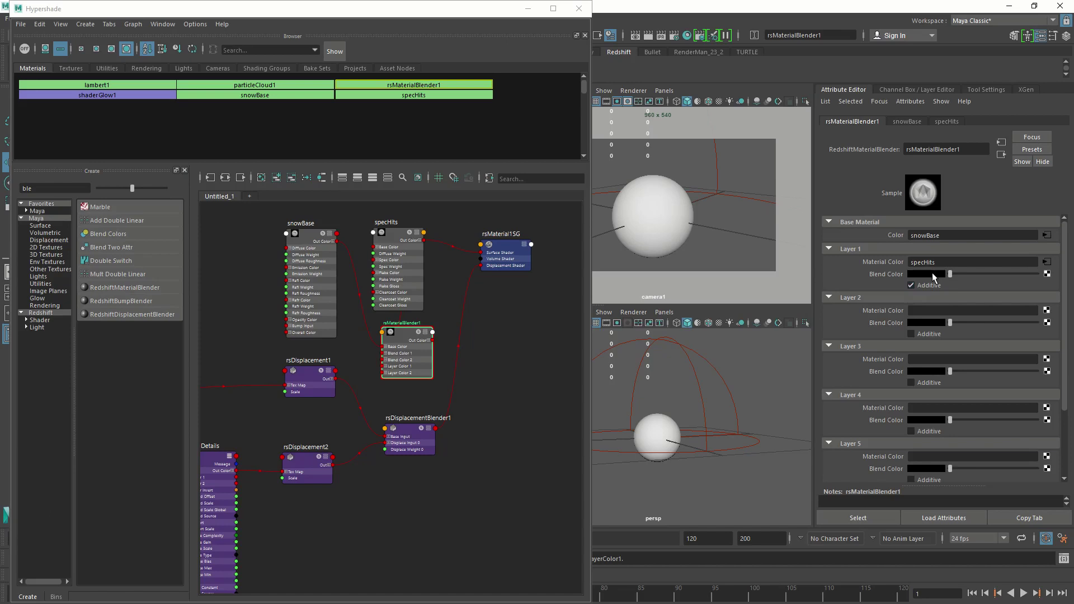
{"action": "left_click", "coordinate": [932, 273]}
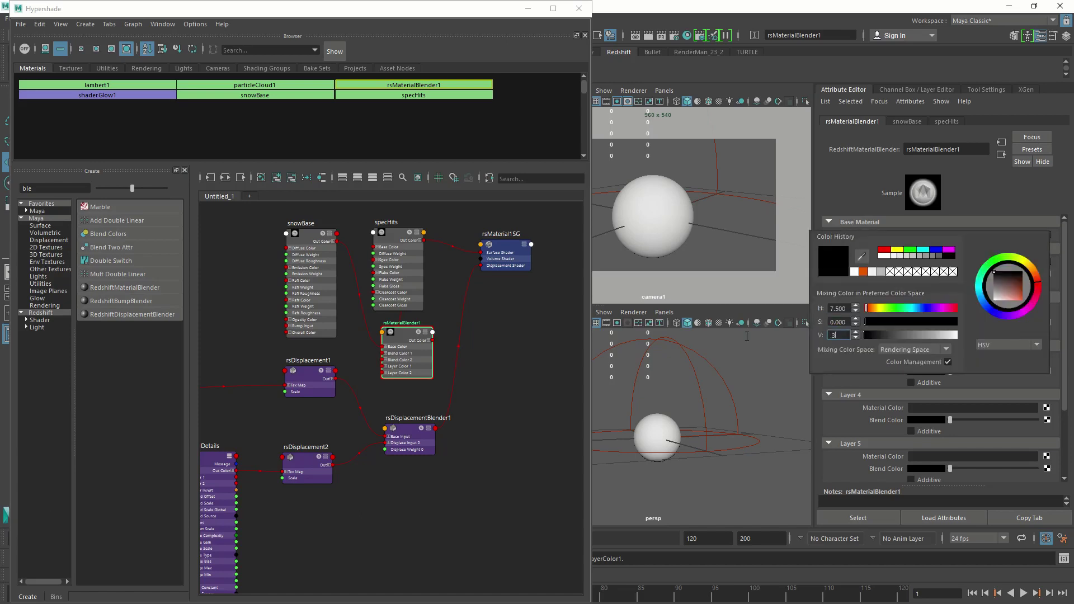
Step: Brighten Layer 1's blend colour and make rsMaterialBlender1 rsMaterial1SG's surface material
{"action": "left_click_drag", "start_coordinate": [392, 237], "coordinate": [394, 212]}
{"action": "left_click_drag", "start_coordinate": [405, 335], "coordinate": [420, 326]}
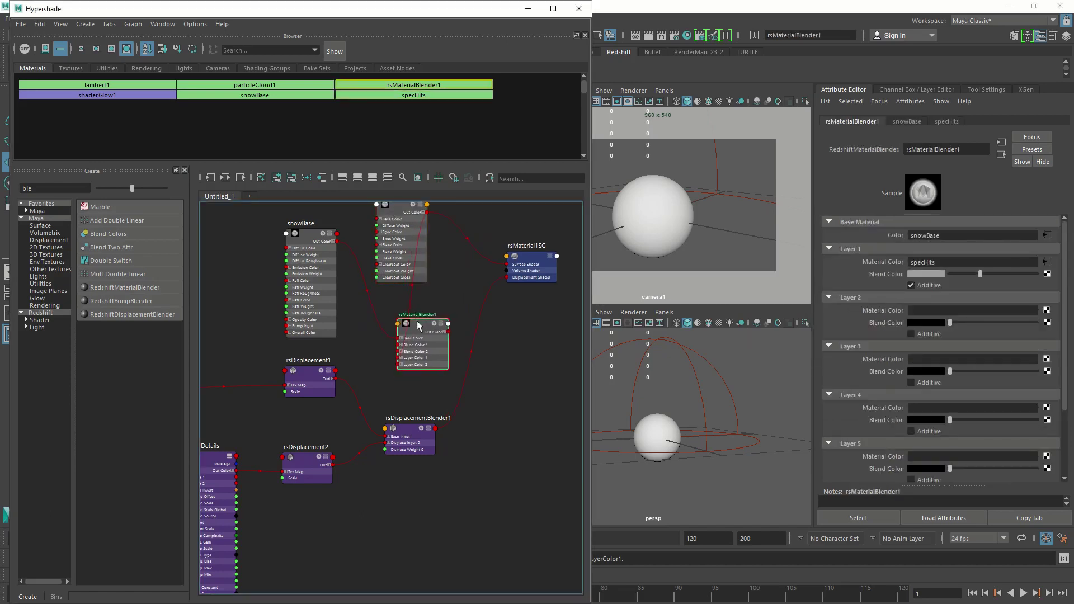
{"action": "left_click", "coordinate": [518, 274]}
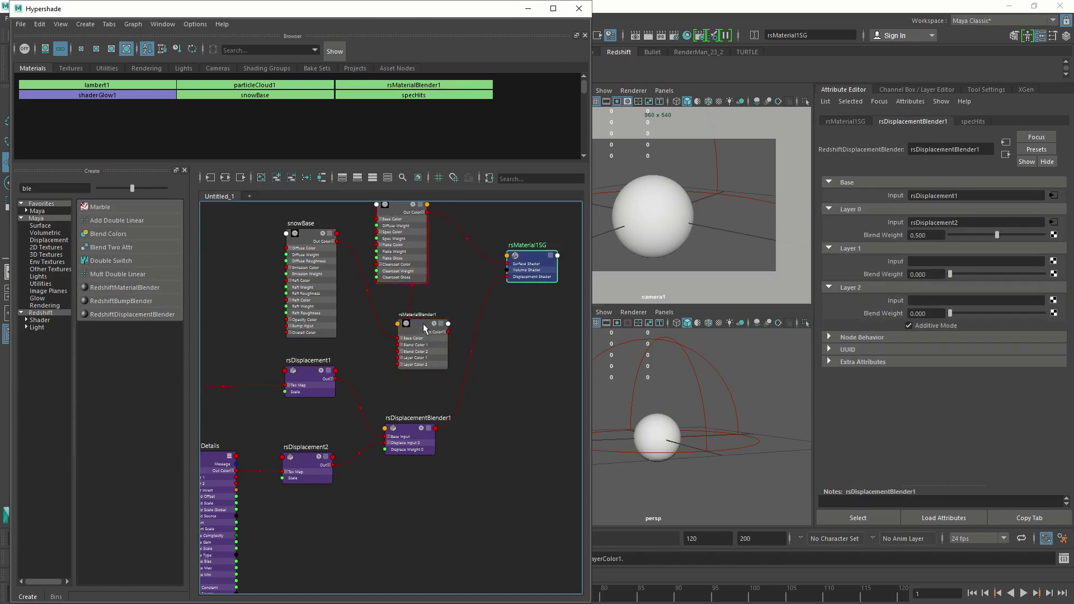
{"action": "left_click", "coordinate": [845, 121]}
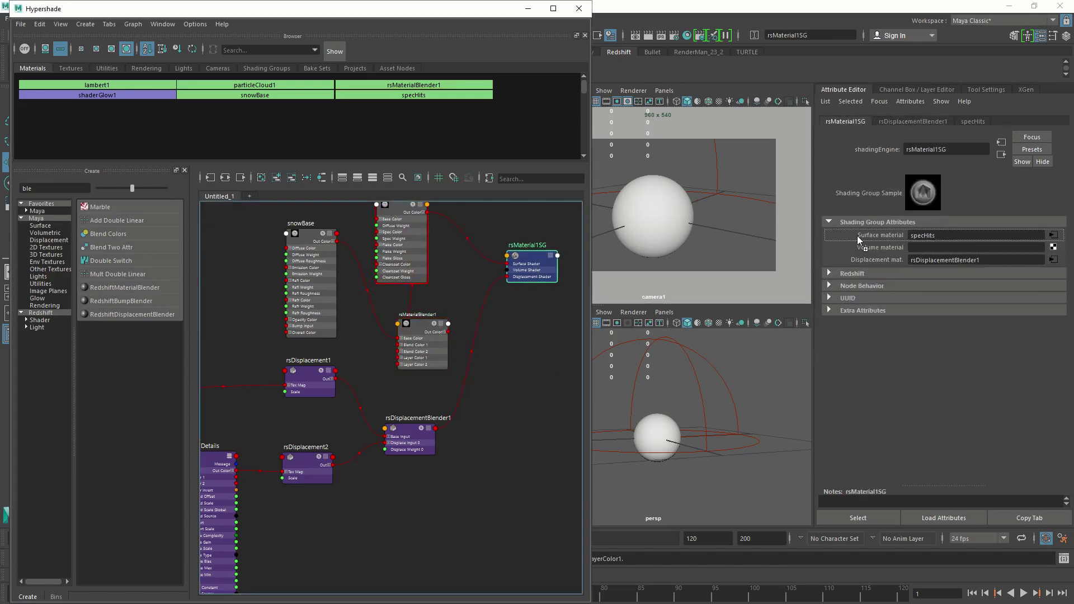
{"action": "middle_click_drag", "start_coordinate": [857, 238], "coordinate": [857, 237]}
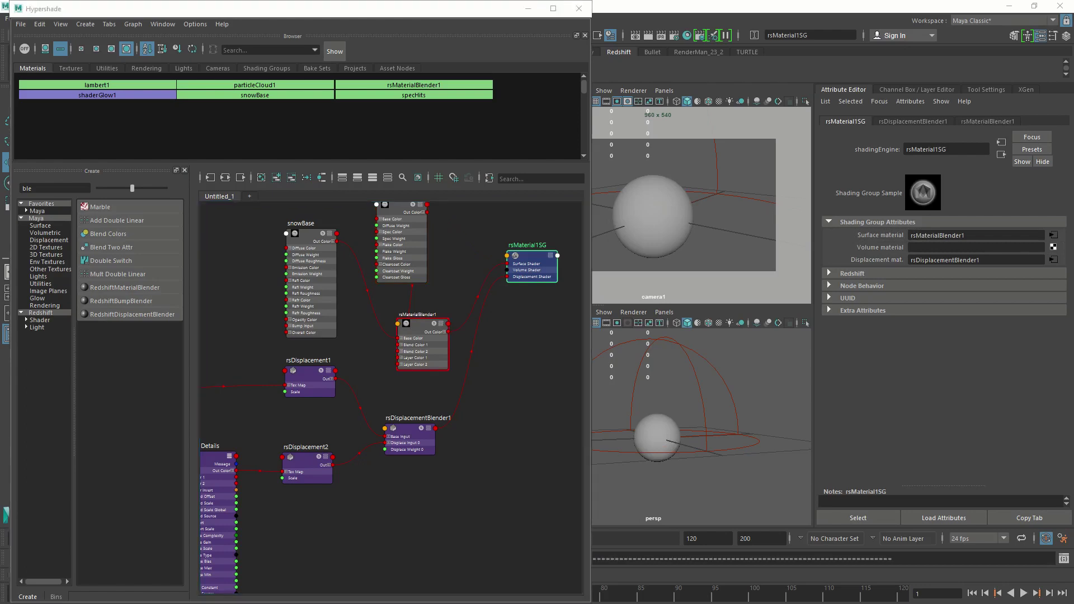